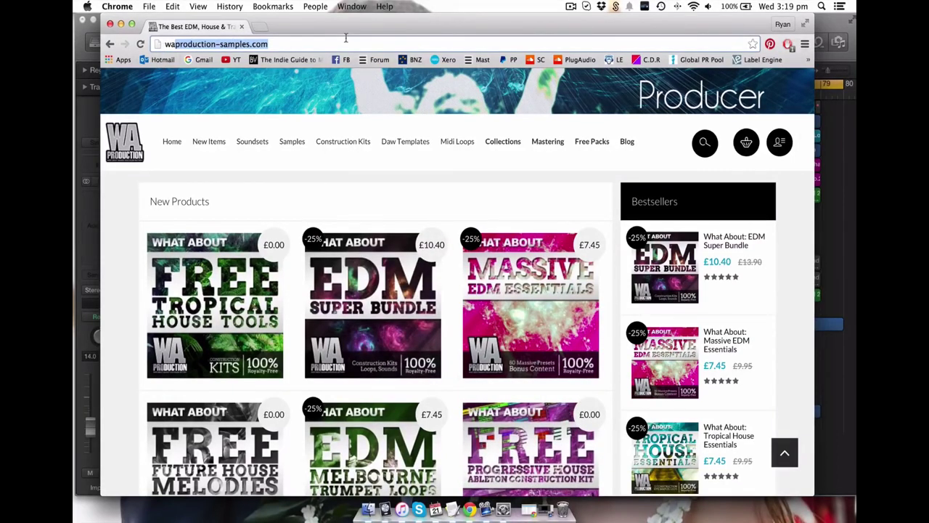
# Load the waproduction-samples.com website to show its sample pack shop
pyautogui.press('Return')
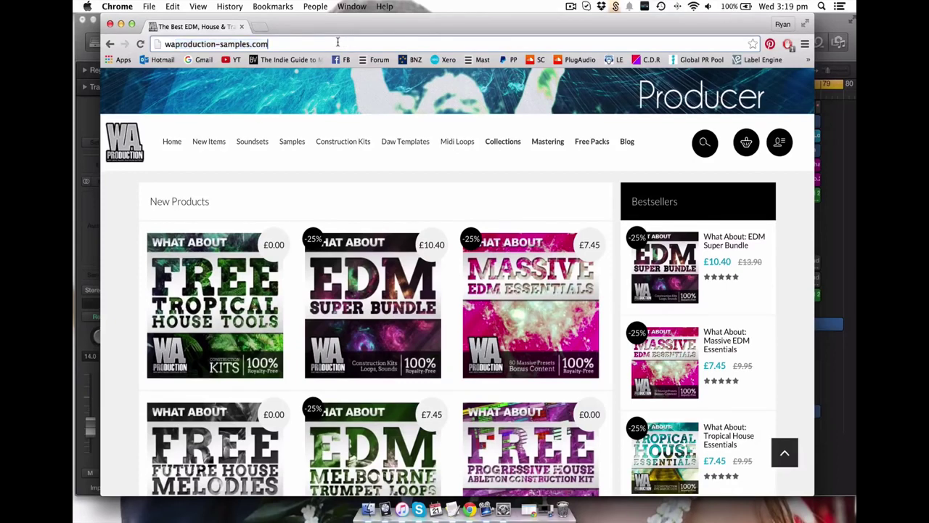
pyautogui.click(284, 42)
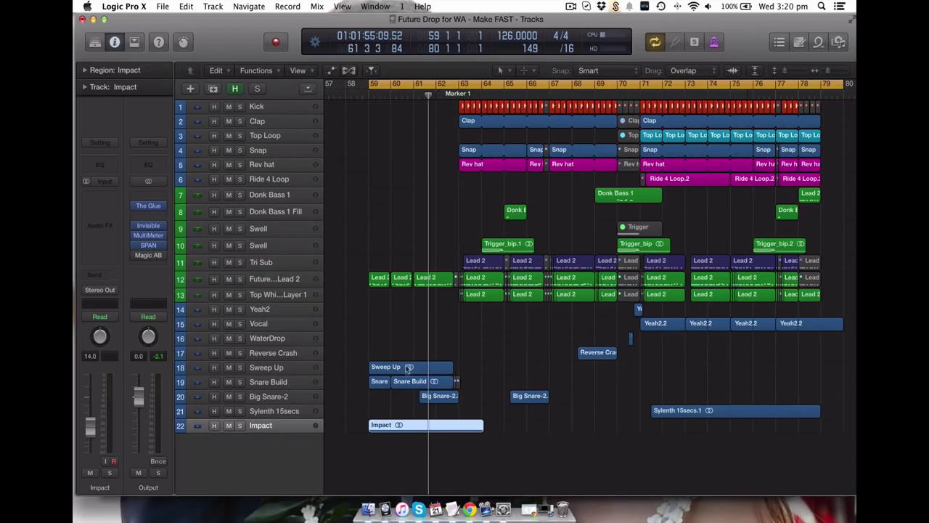
# Switch to Logic Pro X and play back the full Future Drop arrangement with no region selected
pyautogui.click(504, 377)
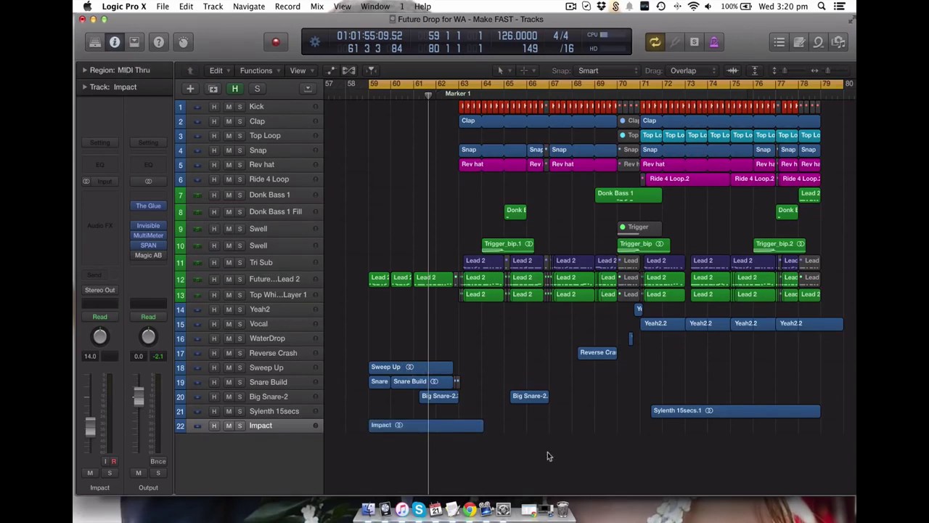
pyautogui.press('super+Left')
pyautogui.press('super+Up')
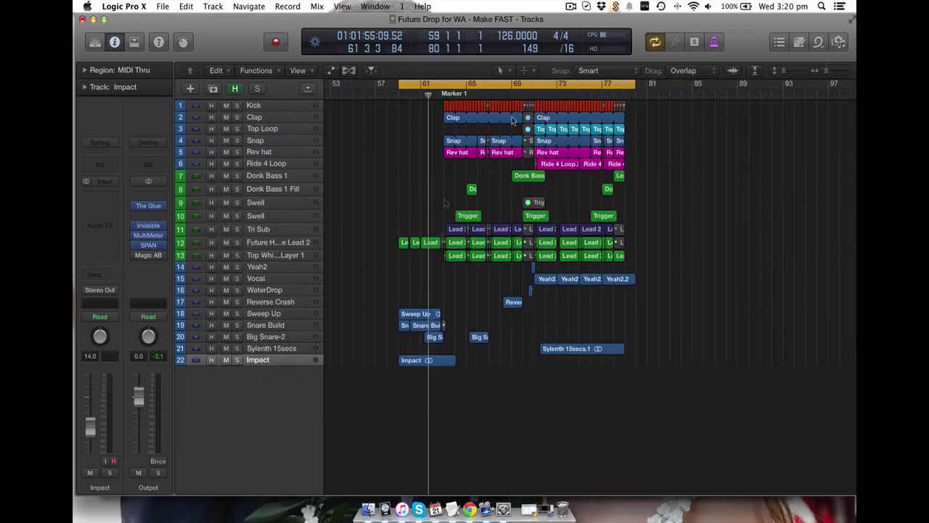
pyautogui.press('space')
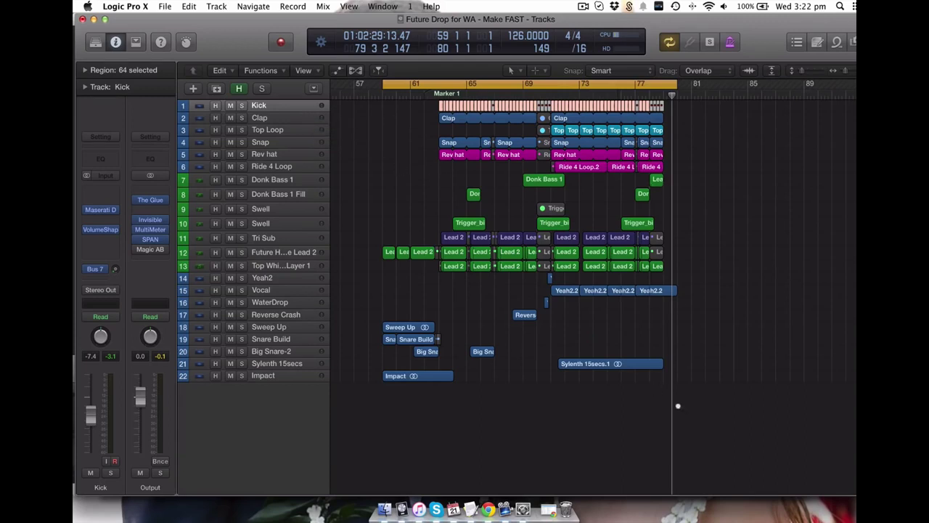
# Loop bars 71 to 79 and play only the drum tracks from Kick through Ride 4 Loop
pyautogui.press('z')
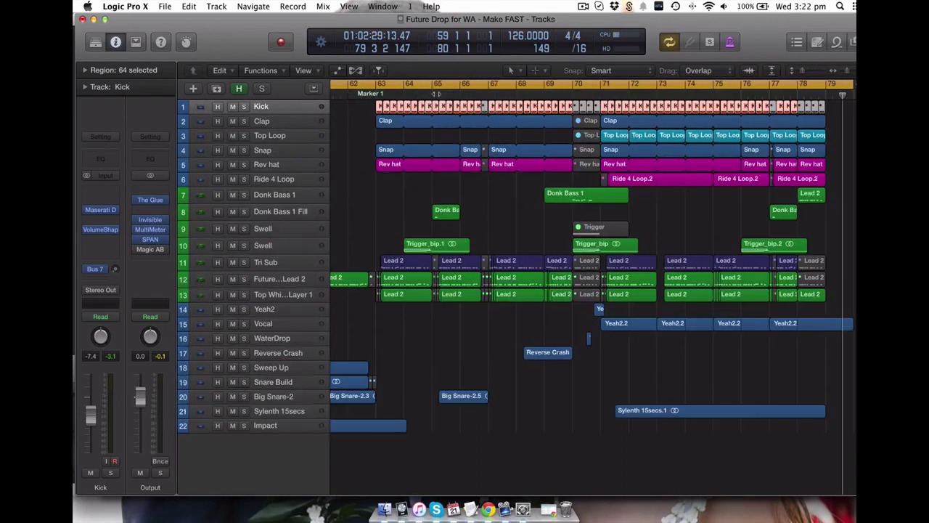
pyautogui.click(603, 85)
pyautogui.moveTo(603, 85); pyautogui.dragTo(826, 85)
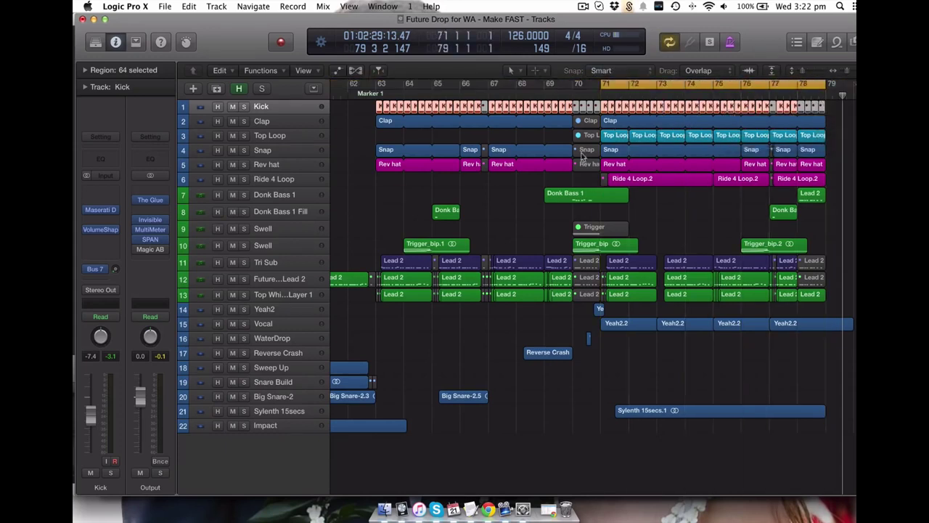
pyautogui.moveTo(243, 107); pyautogui.dragTo(245, 179)
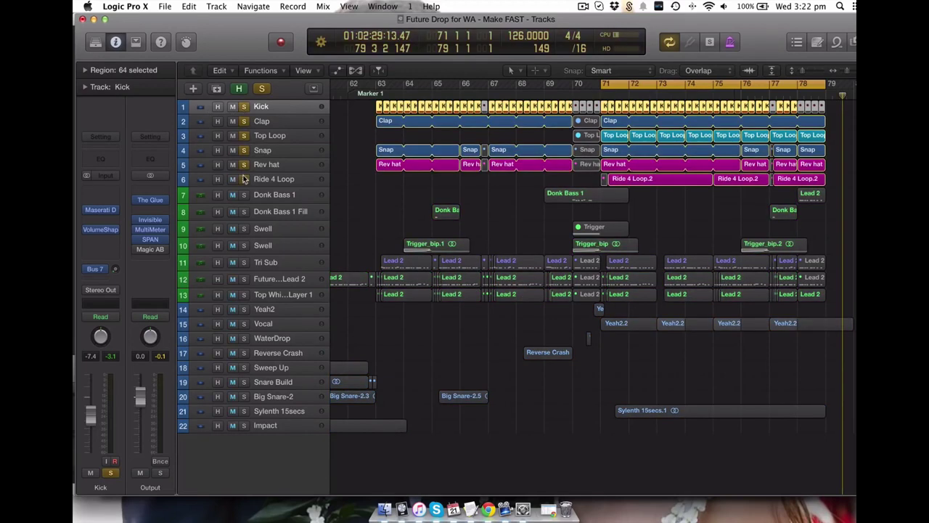
pyautogui.press('space')
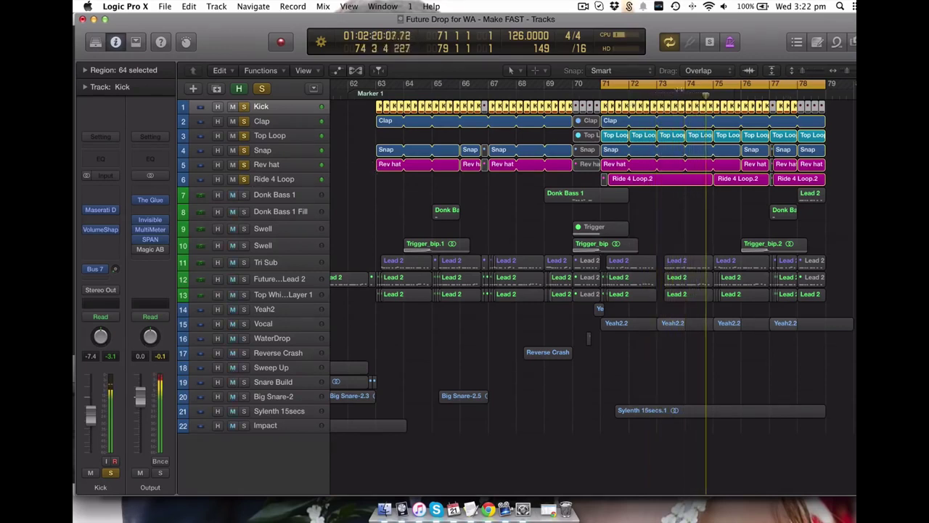
# Set the cycle range to the single bar from 73 to 74
pyautogui.click(656, 92)
pyautogui.click(656, 90)
pyautogui.click(657, 84)
pyautogui.click(658, 85)
pyautogui.click(657, 84)
pyautogui.click(657, 84)
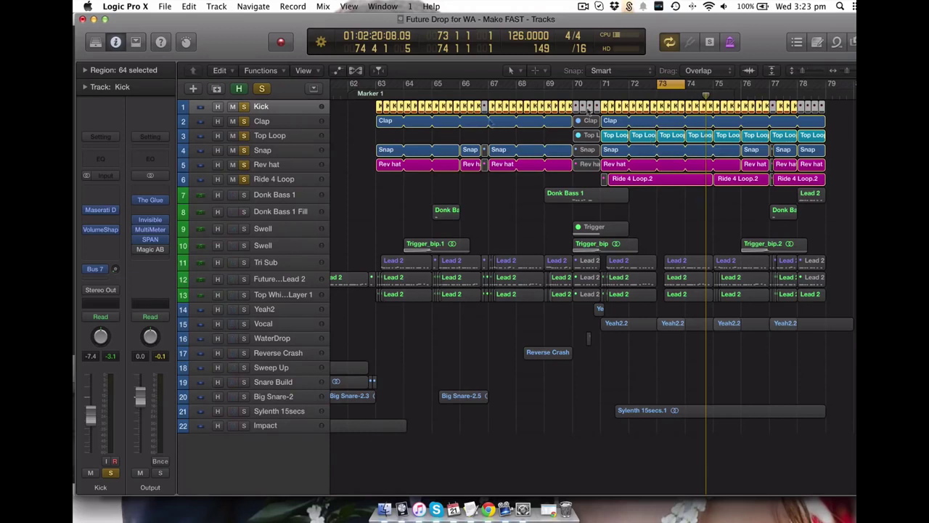
# Select the Kick track and make it the only soloed track
pyautogui.moveTo(676, 139); pyautogui.dragTo(714, 203)
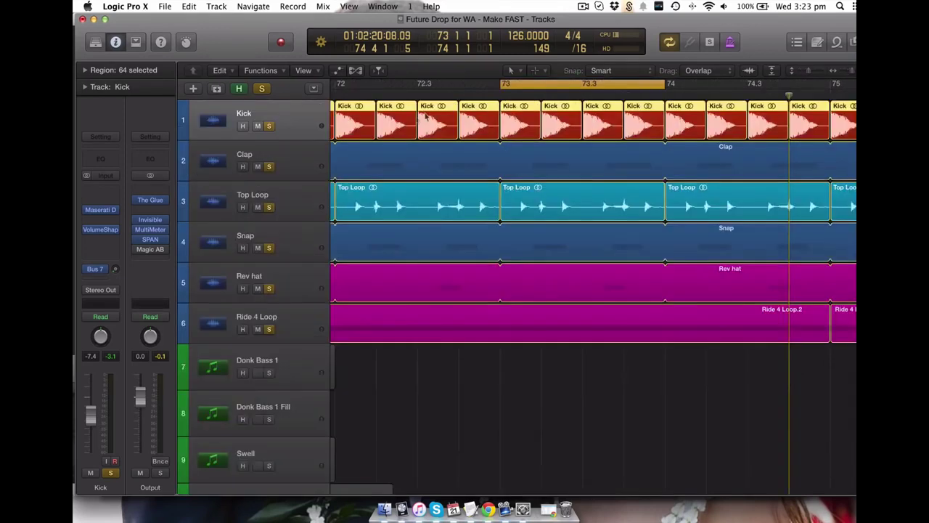
pyautogui.click(287, 125)
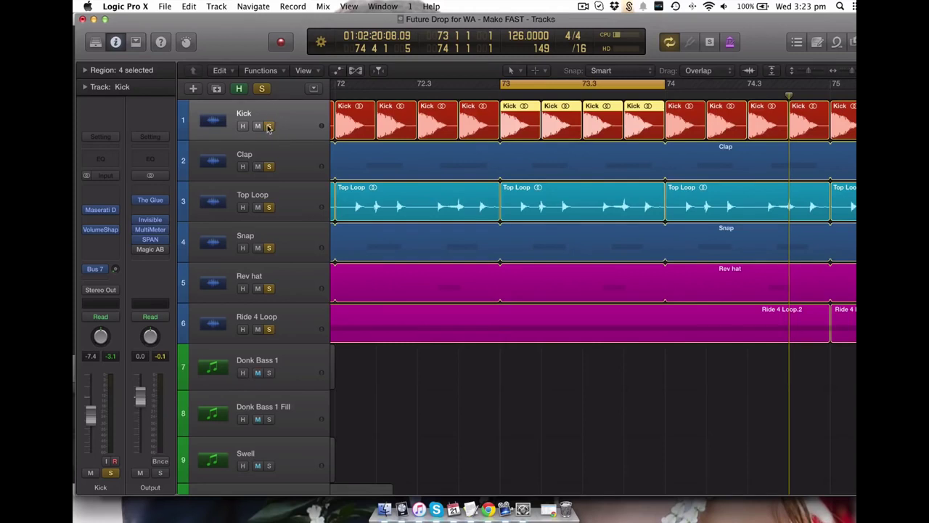
pyautogui.keyDown('alt'); pyautogui.click(268, 126); pyautogui.keyUp('alt')
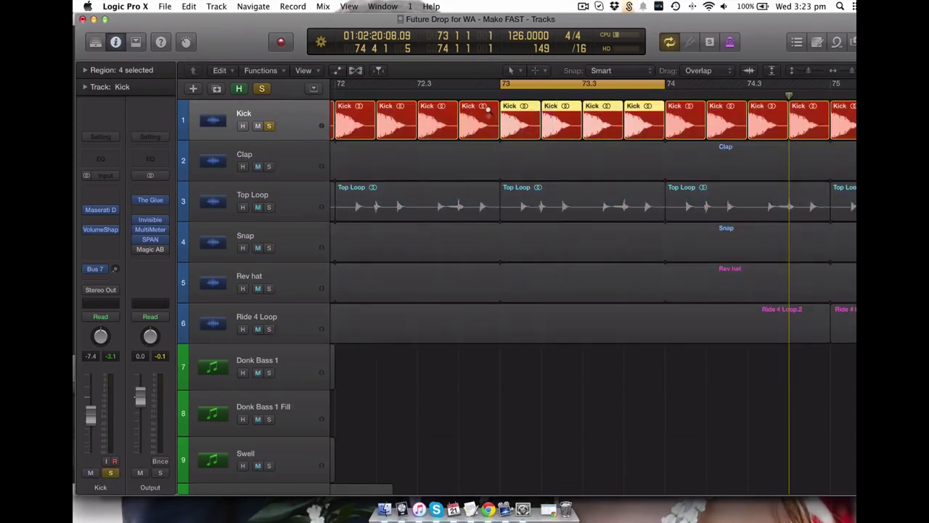
pyautogui.press('z')
pyautogui.press('z')
# Open VolumeShaper3 on the Kick track and compare the looped kick with the plug-in active and bypassed
pyautogui.click(100, 230)
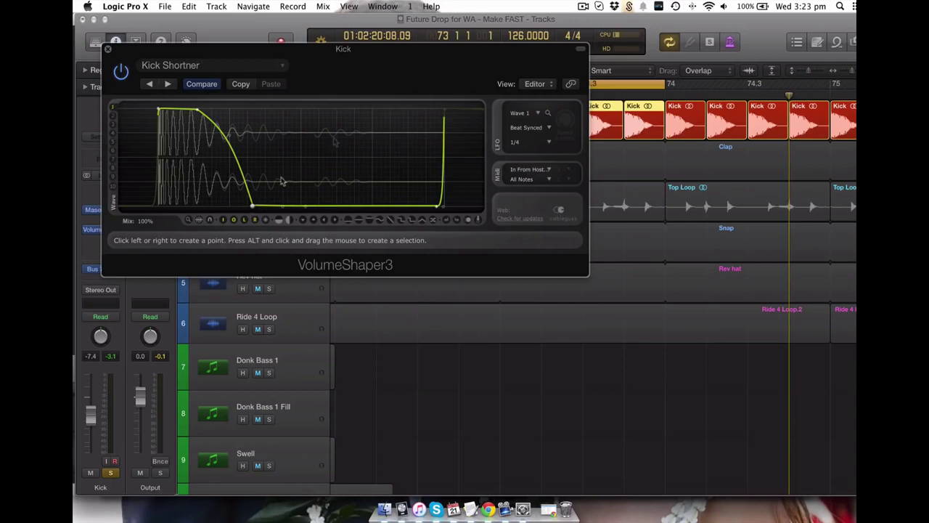
pyautogui.press('space')
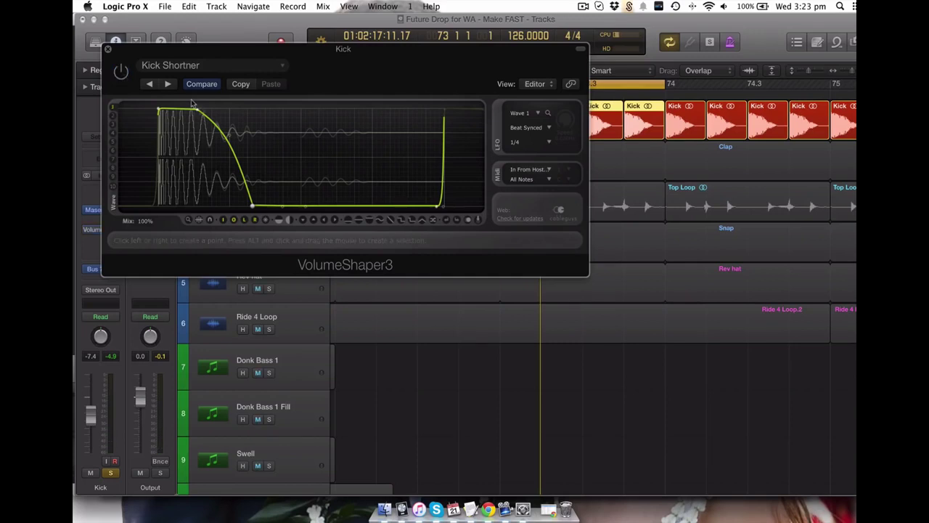
pyautogui.moveTo(295, 51); pyautogui.dragTo(435, 167)
pyautogui.press('space')
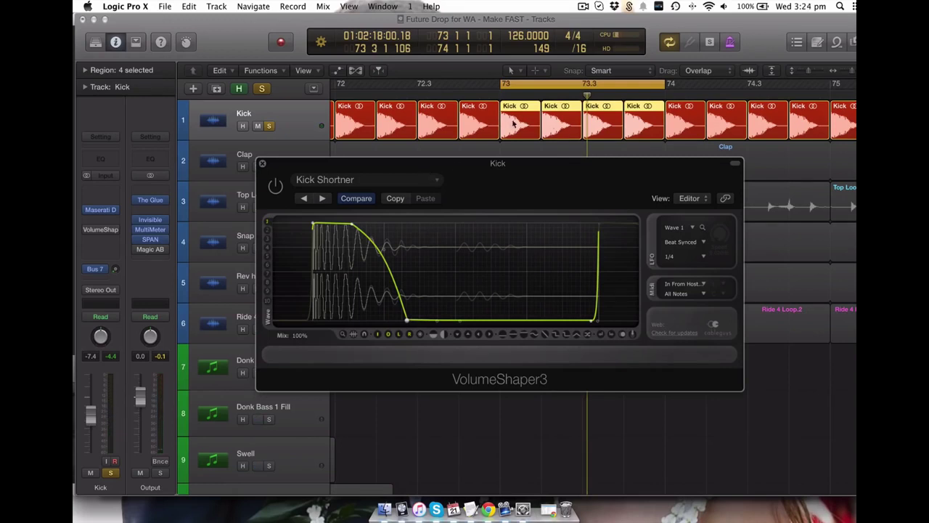
pyautogui.press('space')
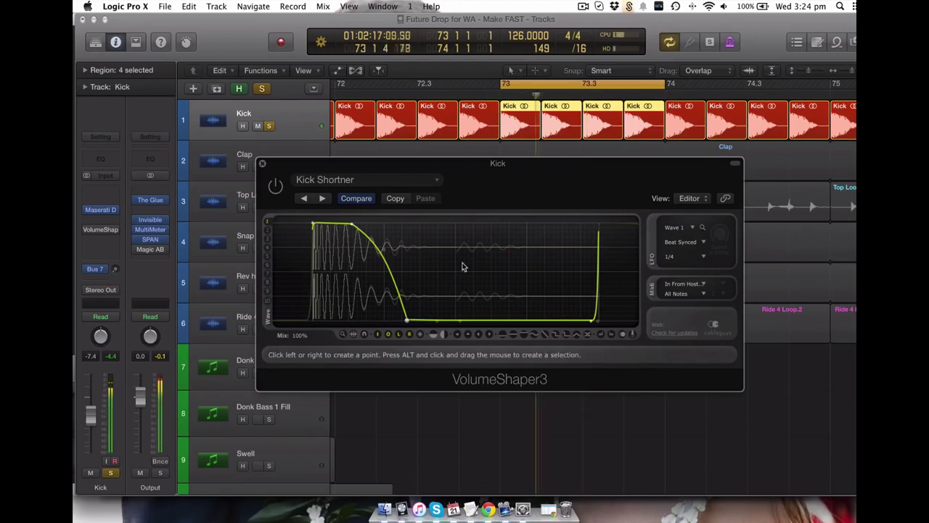
pyautogui.press('space')
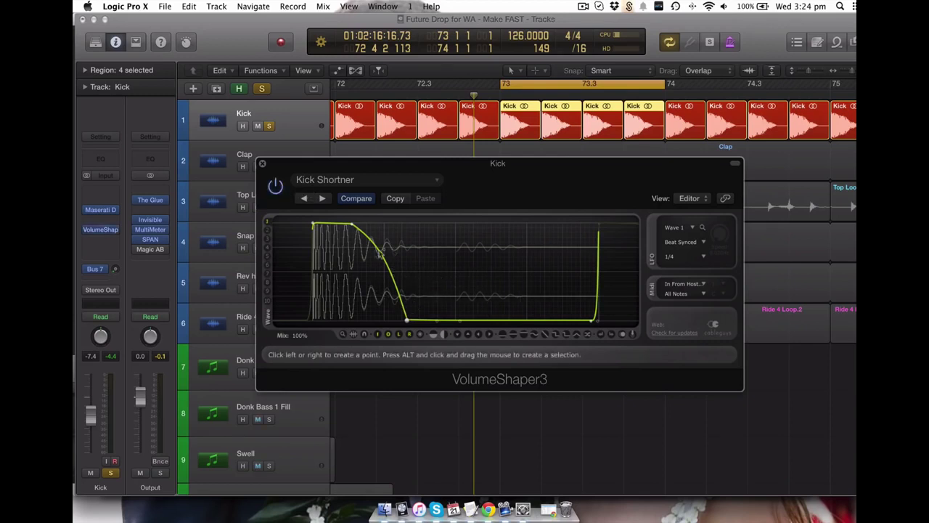
pyautogui.click(262, 163)
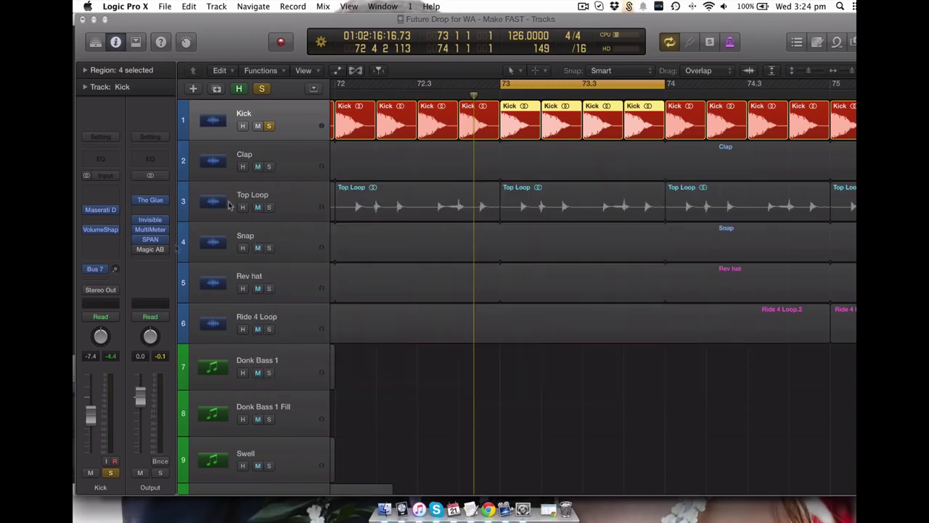
# Review the Maserati DRM plug-in settings on the Kick track
pyautogui.click(102, 209)
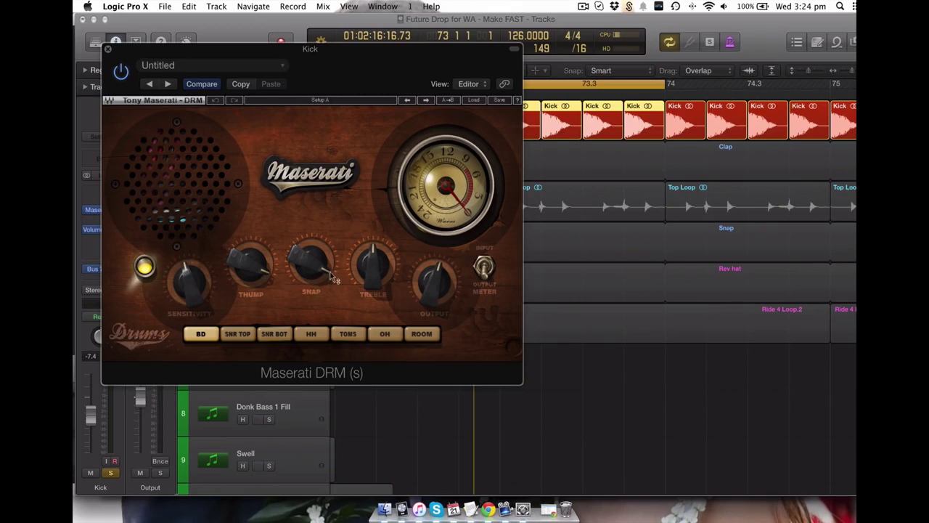
pyautogui.click(107, 50)
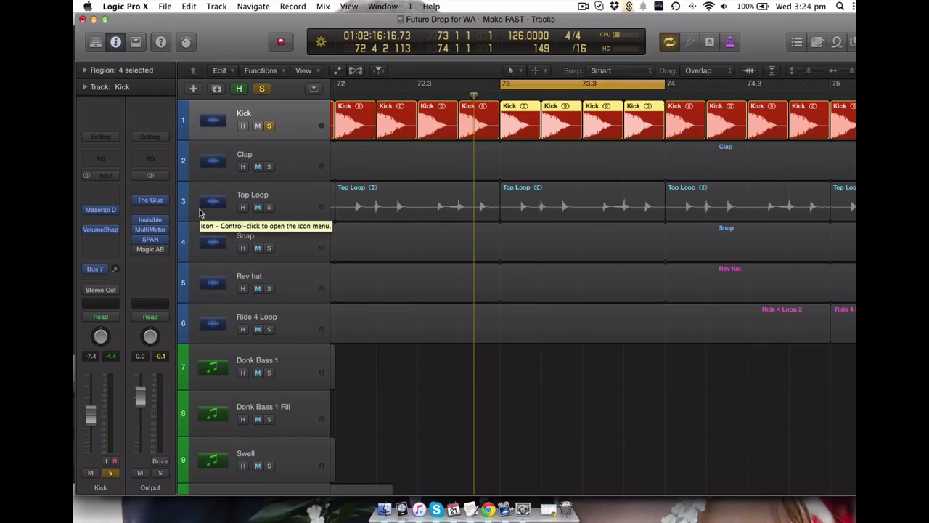
pyautogui.moveTo(101, 212)
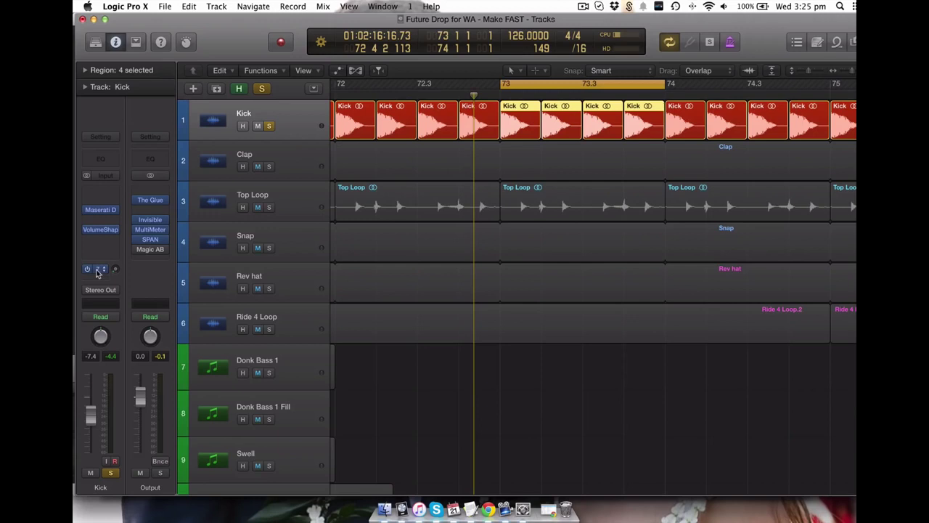
# Follow the Kick track's Bus 7 send to NY COMP and review its The Glue, CamelCrusher and Channel EQ settings
pyautogui.click(97, 270)
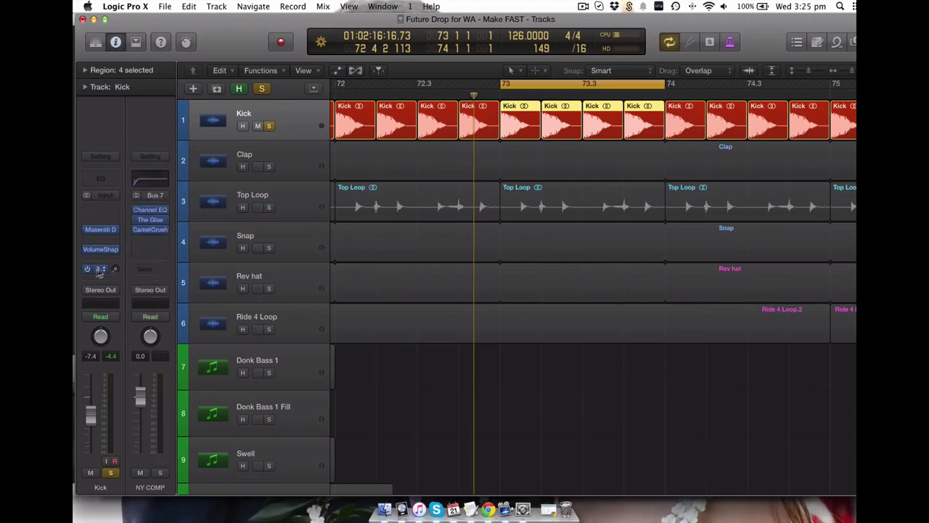
pyautogui.click(150, 225)
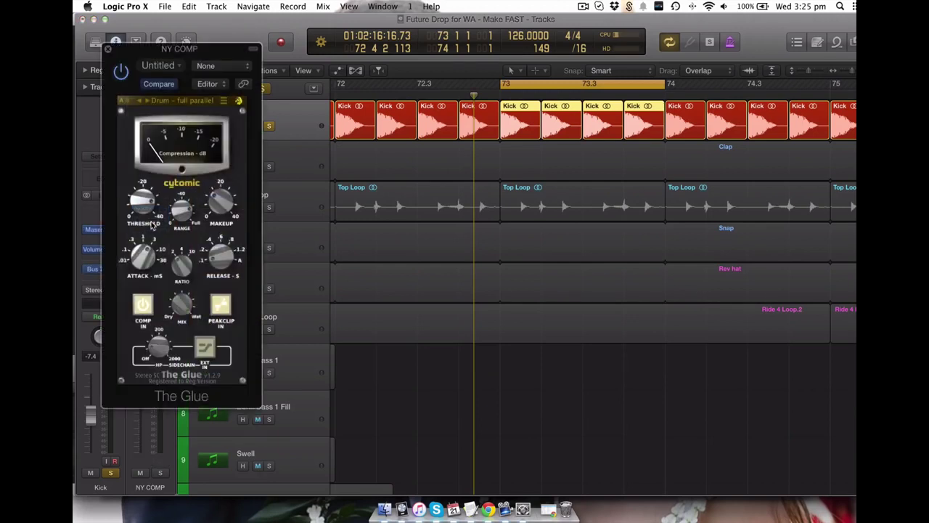
pyautogui.moveTo(141, 205)
pyautogui.moveTo(183, 220)
pyautogui.click(107, 49)
pyautogui.click(149, 235)
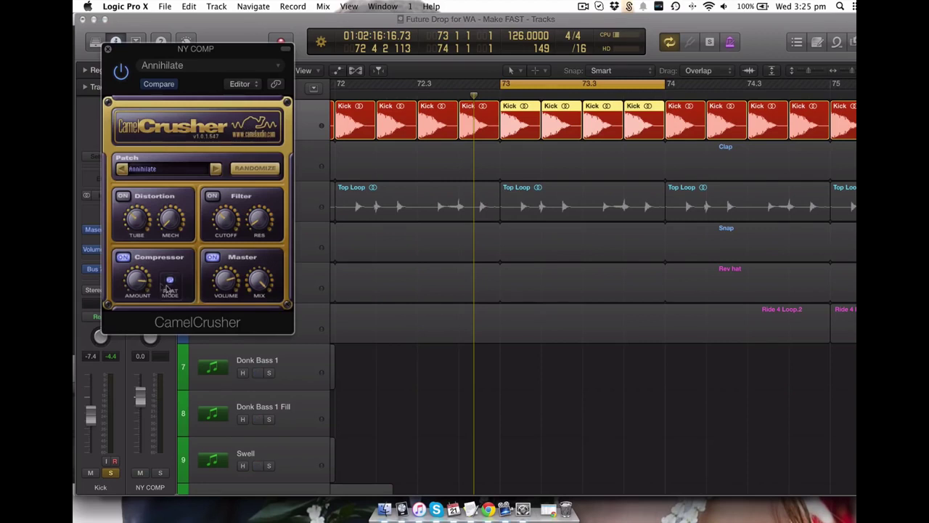
pyautogui.click(106, 50)
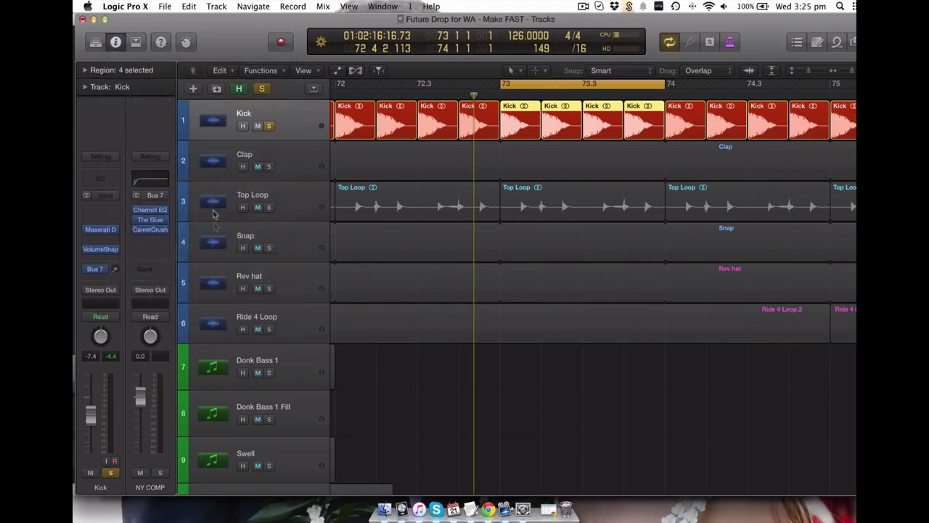
pyautogui.click(146, 183)
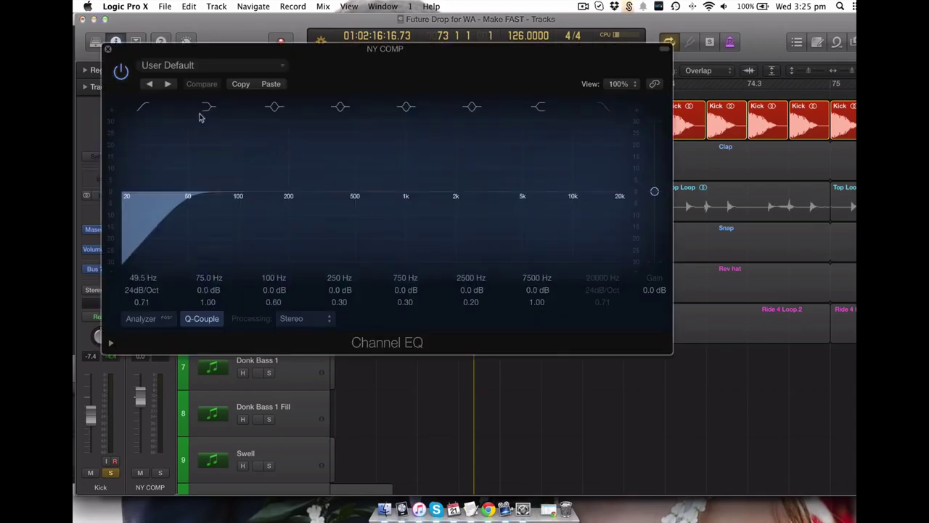
pyautogui.click(108, 50)
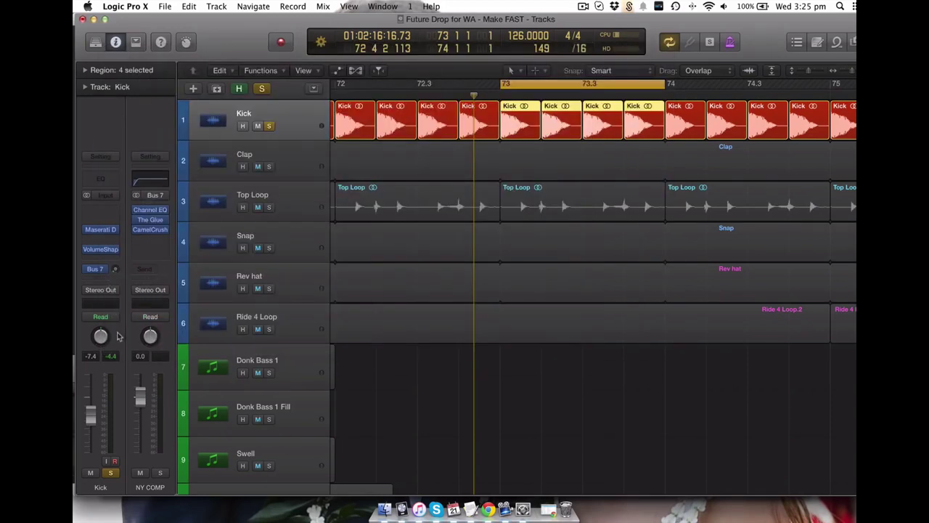
pyautogui.scroll(-1, 196, 274)
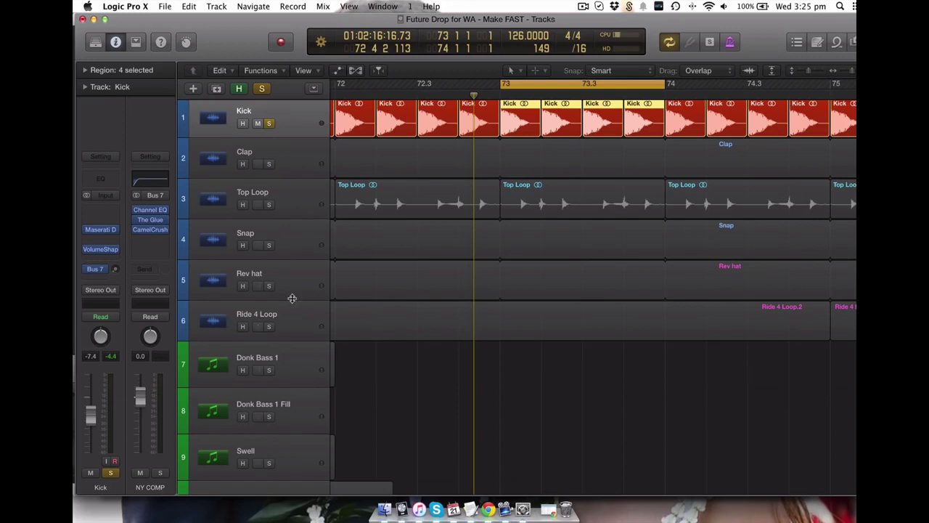
pyautogui.press('t')
pyautogui.press('Escape')
pyautogui.scroll(1, 401, 305)
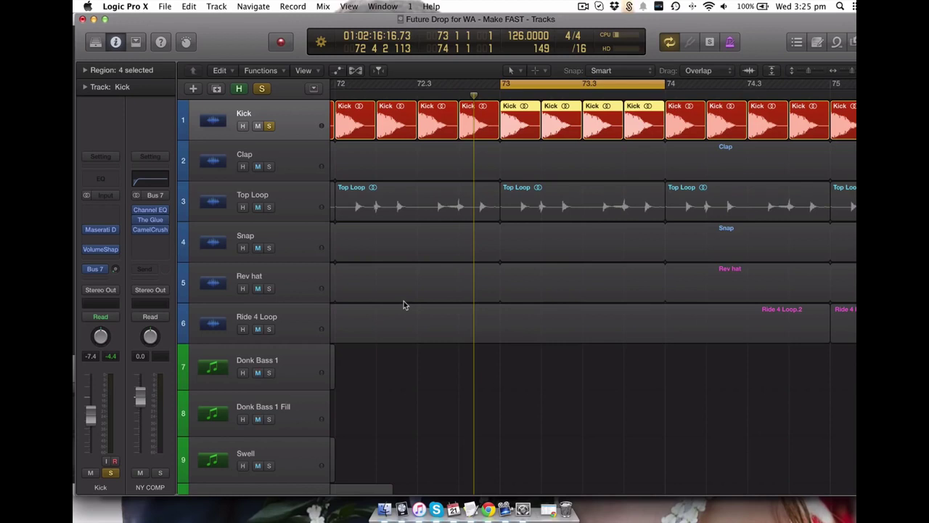
# Deselect the kick regions, solo only the Clap track and play it in the loop
pyautogui.scroll(-3, 491, 400)
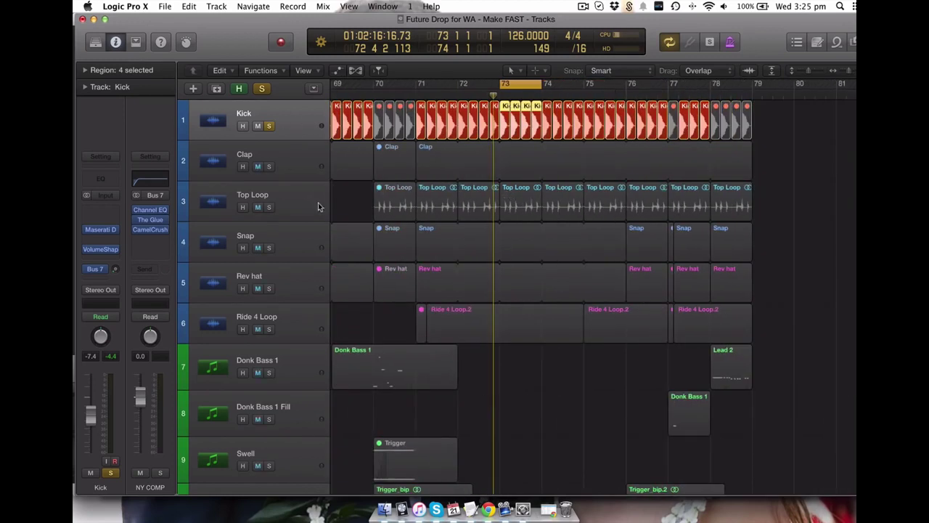
pyautogui.click(798, 142)
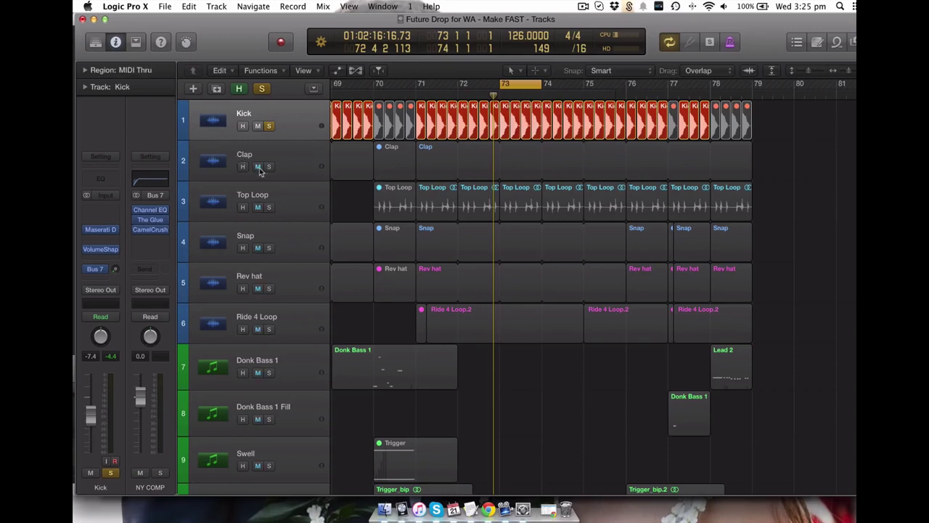
pyautogui.click(294, 155)
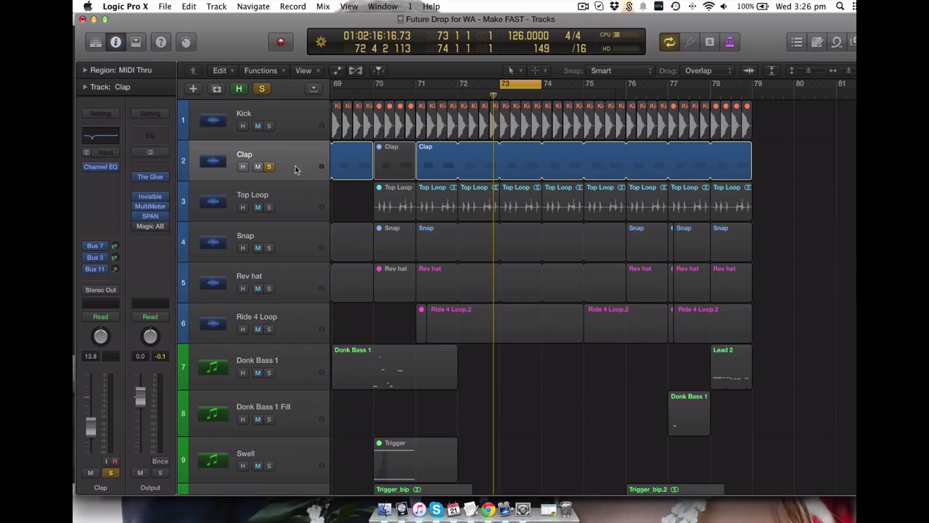
pyautogui.press('space')
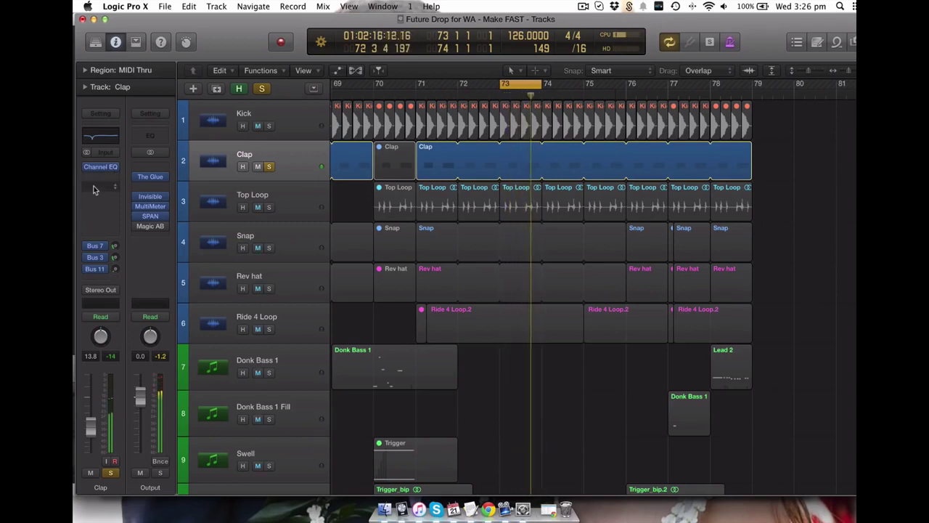
# Follow the Clap track's Bus 7, Bus 3 and Bus 11 sends to examine the plug-ins on each bus
pyautogui.click(93, 248)
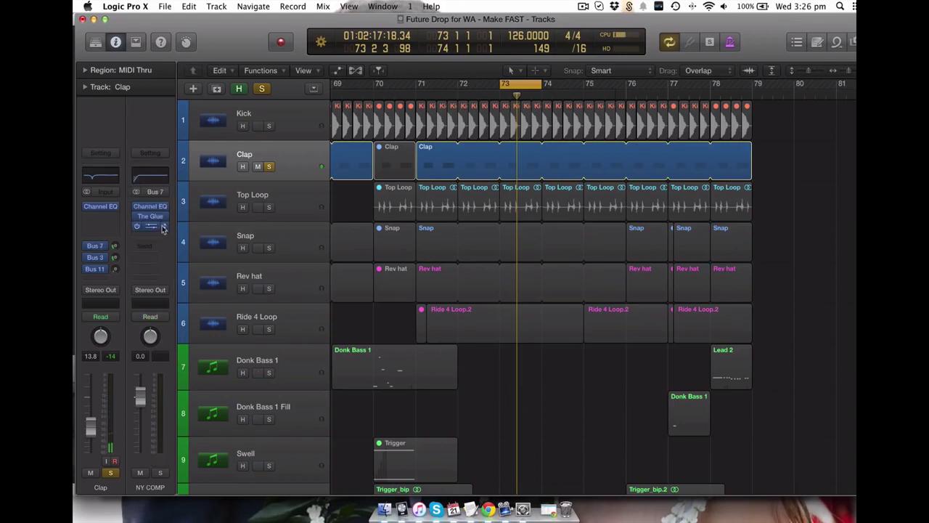
pyautogui.click(93, 257)
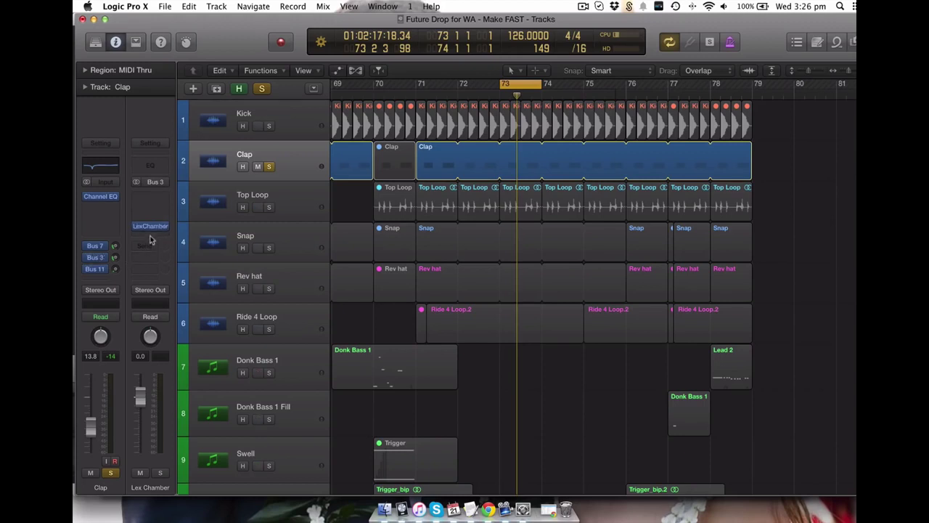
pyautogui.click(97, 269)
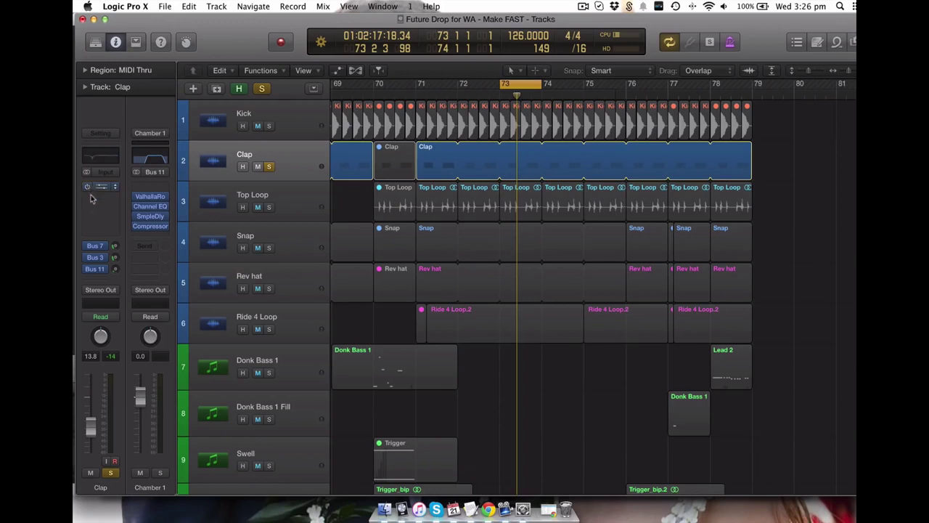
# Open the Clap track's Channel EQ, review its curve, toggle its bypass and close it
pyautogui.click(101, 161)
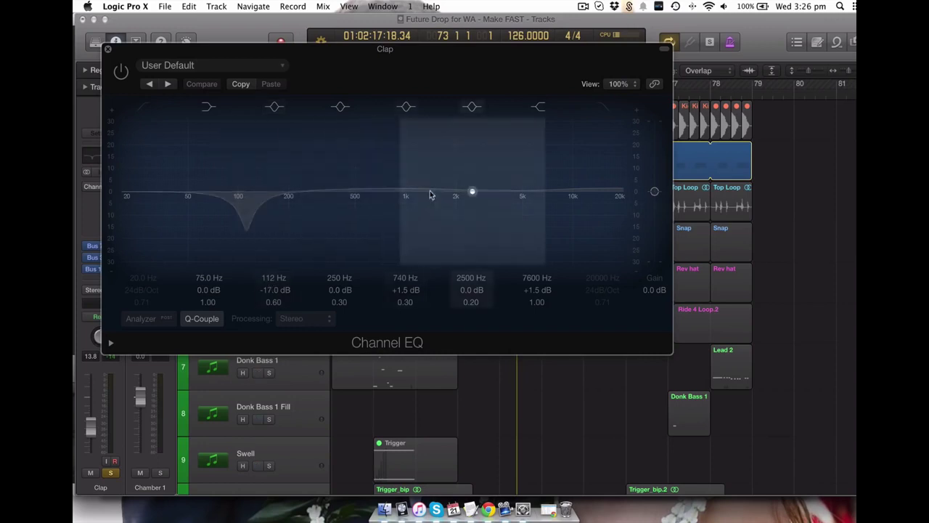
pyautogui.click(120, 71)
pyautogui.click(121, 71)
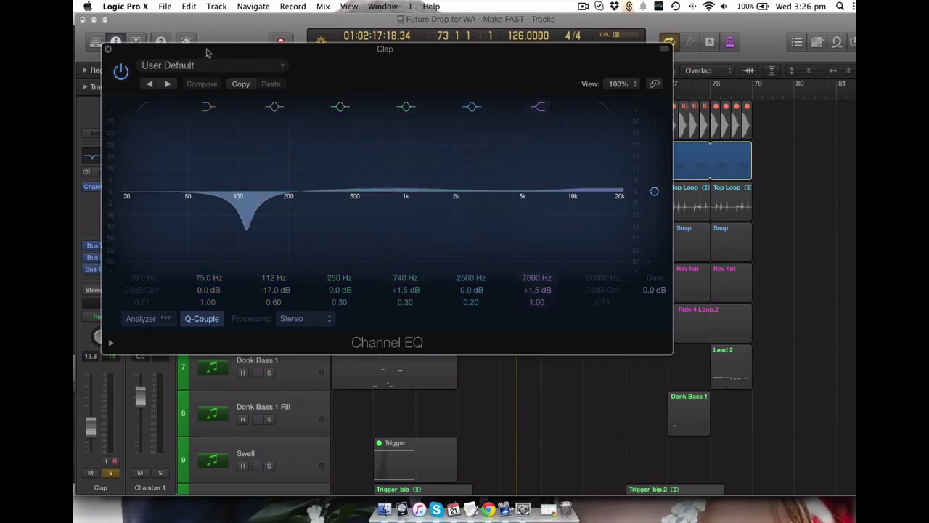
pyautogui.click(108, 50)
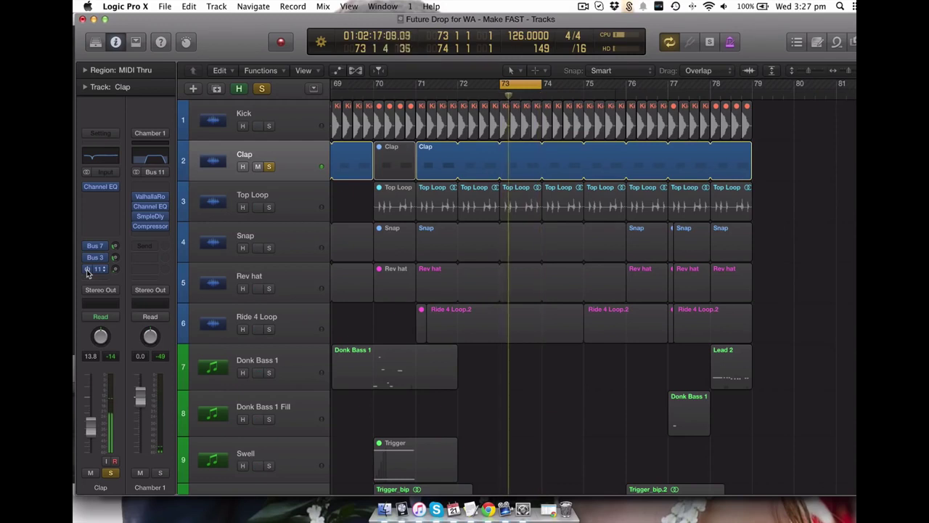
# Audition the Top Loop track and the Snap track in the loop, each soloed on its own
pyautogui.click(269, 207)
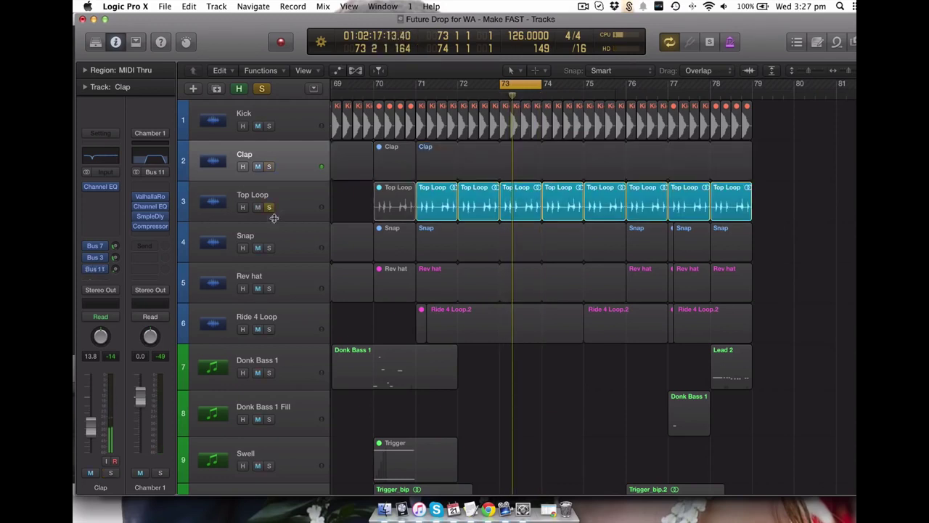
pyautogui.click(283, 209)
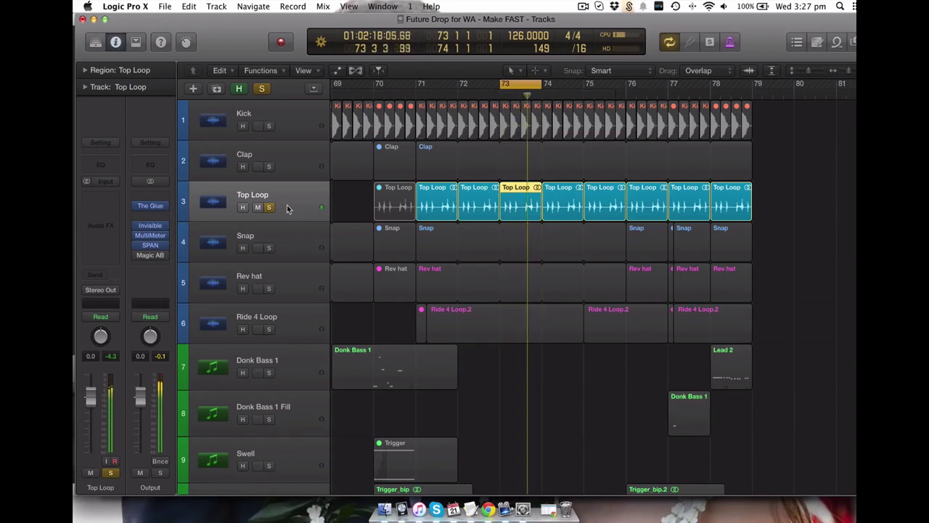
pyautogui.click(269, 207)
pyautogui.click(269, 207)
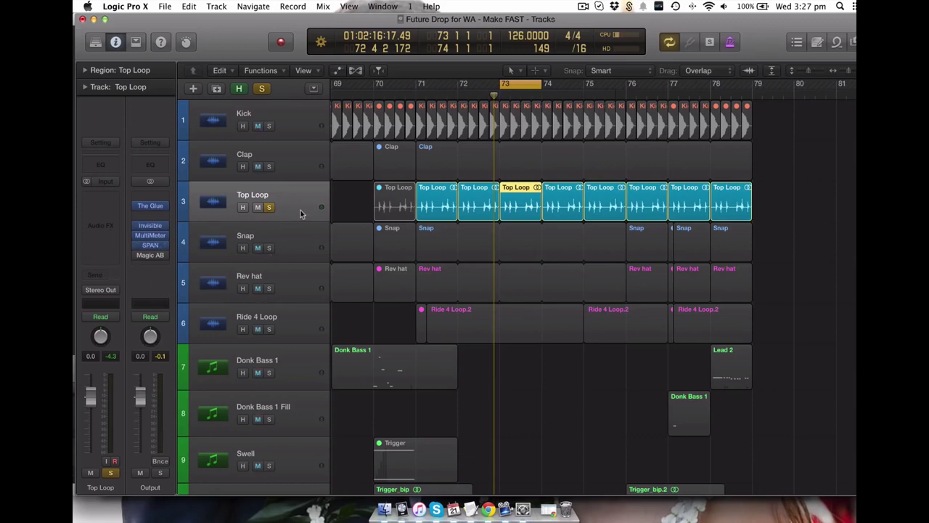
pyautogui.keyDown('alt'); pyautogui.click(269, 248); pyautogui.keyUp('alt')
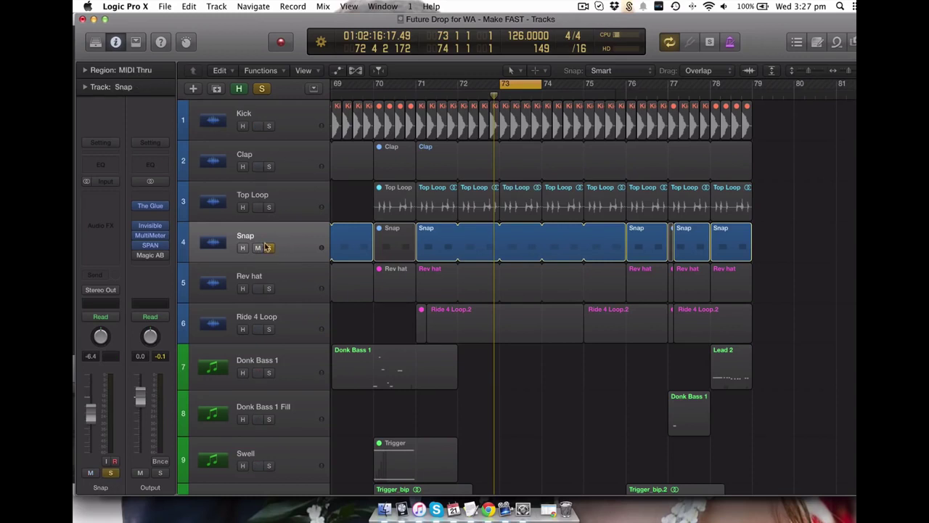
pyautogui.press('space')
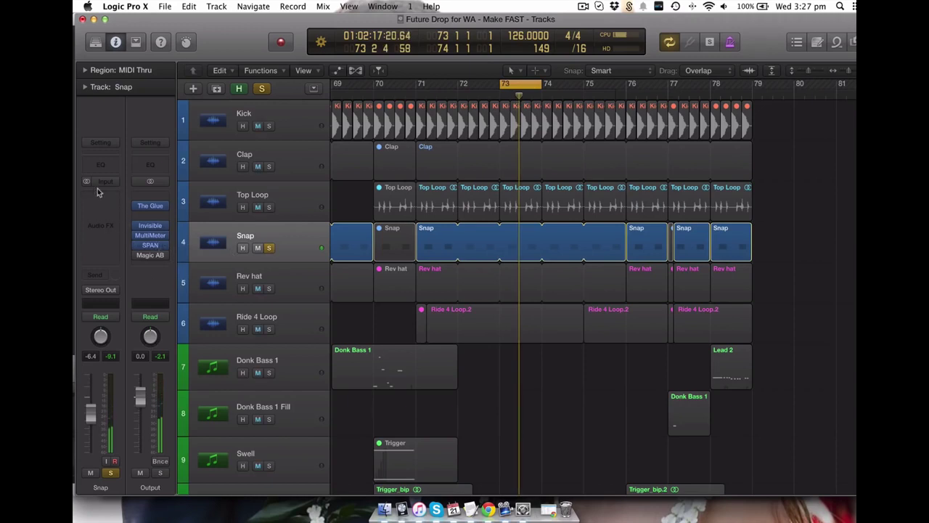
# Solo the Clap, Top Loop and Kick tracks alongside Snap, and compare the looped groove with and without Top Loop
pyautogui.click(268, 166)
pyautogui.click(267, 207)
pyautogui.click(269, 125)
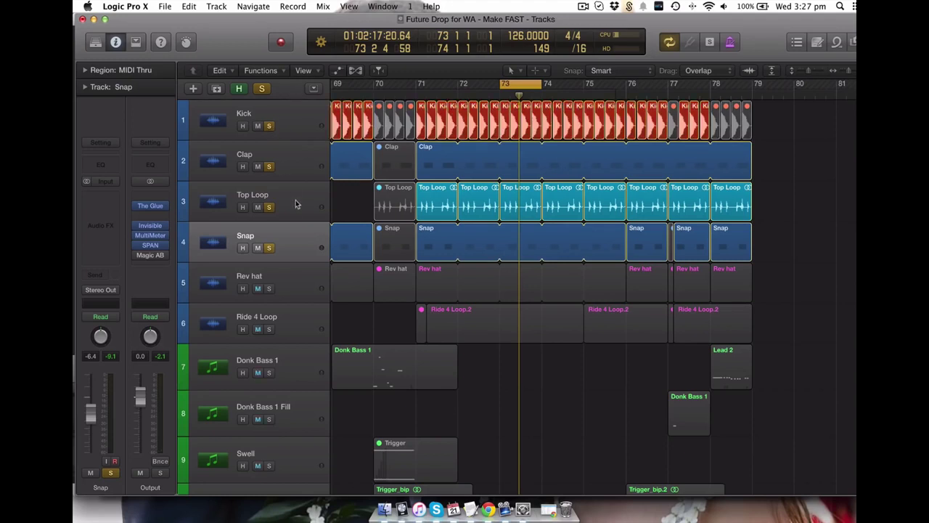
pyautogui.press('space')
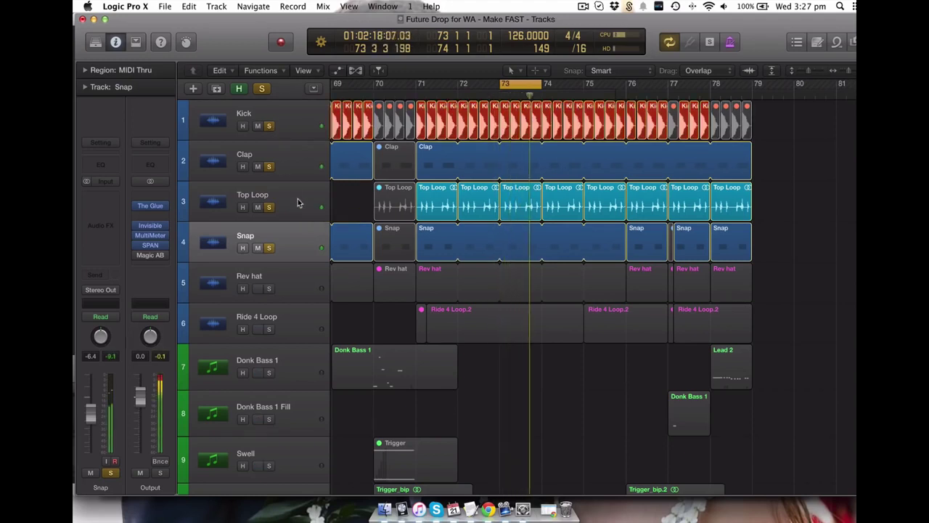
pyautogui.click(268, 208)
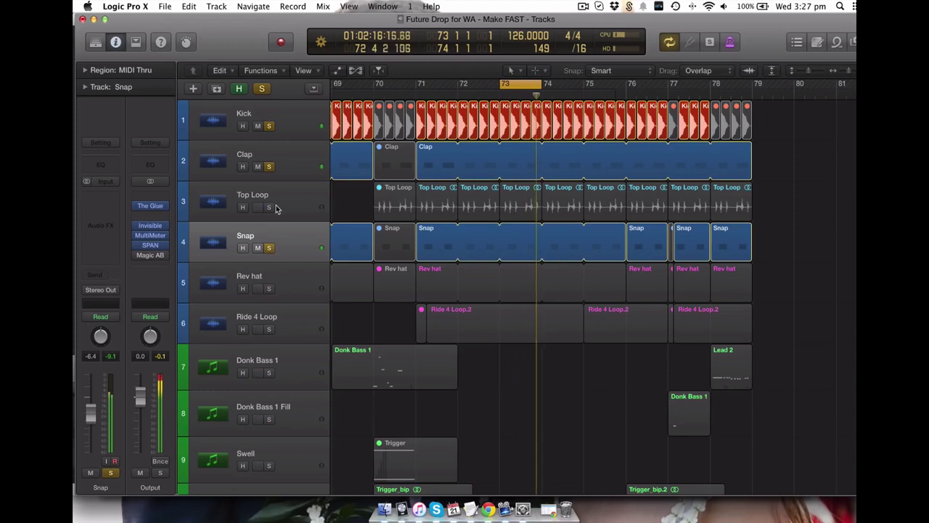
pyautogui.click(270, 208)
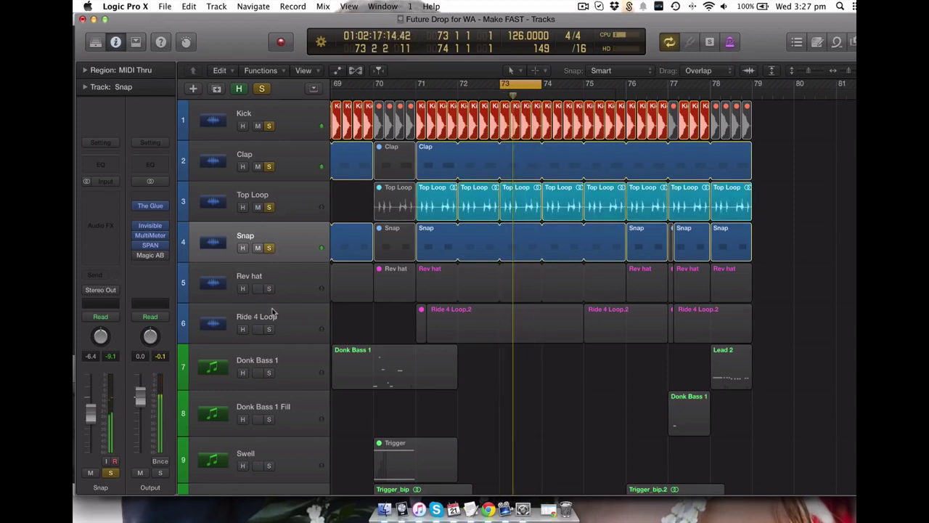
# With only the Rev hat track soloed, convert its loops from bar 71 into separate regions and unpack the bar 73 region into its audio
pyautogui.keyDown('alt'); pyautogui.click(269, 288); pyautogui.keyUp('alt')
pyautogui.click(285, 290)
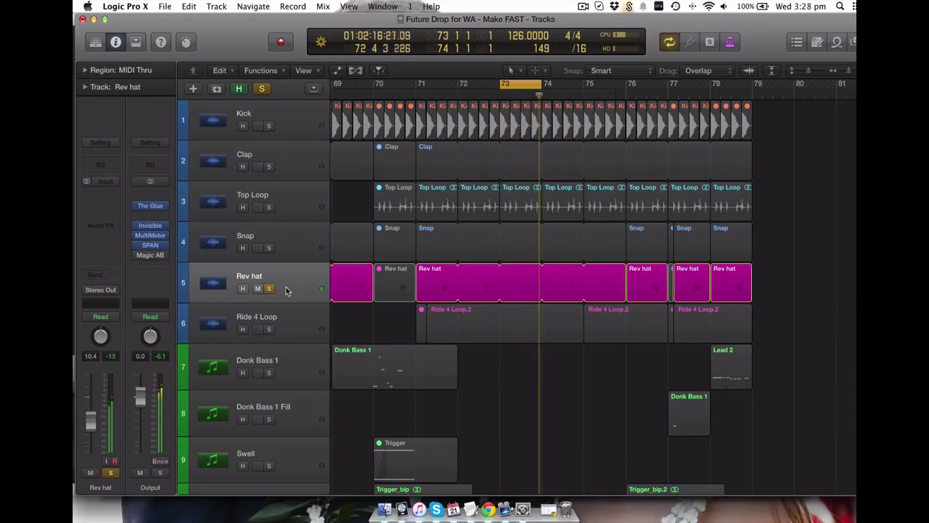
pyautogui.click(449, 289)
pyautogui.hotkey('ctrl', 'l')
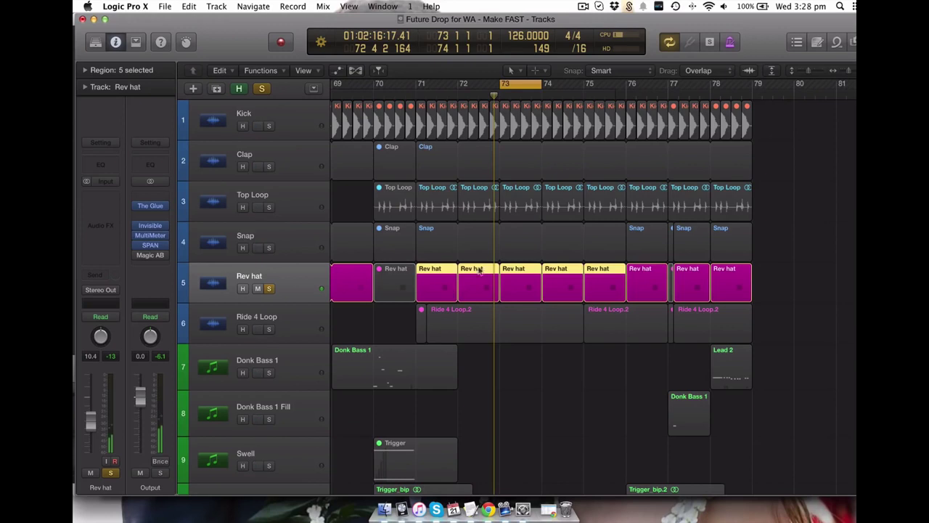
pyautogui.click(513, 274)
pyautogui.press('Delete')
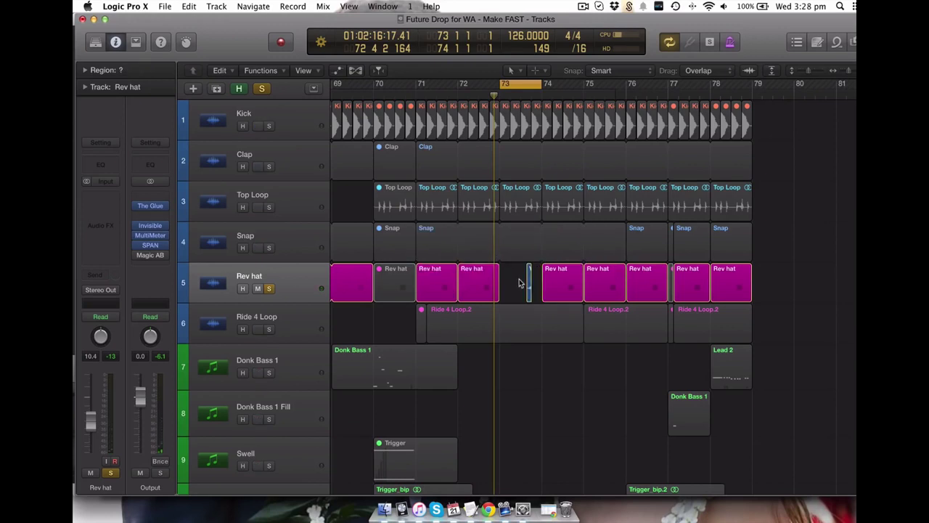
# Examine the waveform of the unpacked hat sample in bar 73 and its Reverse setting in the region parameters
pyautogui.press('z')
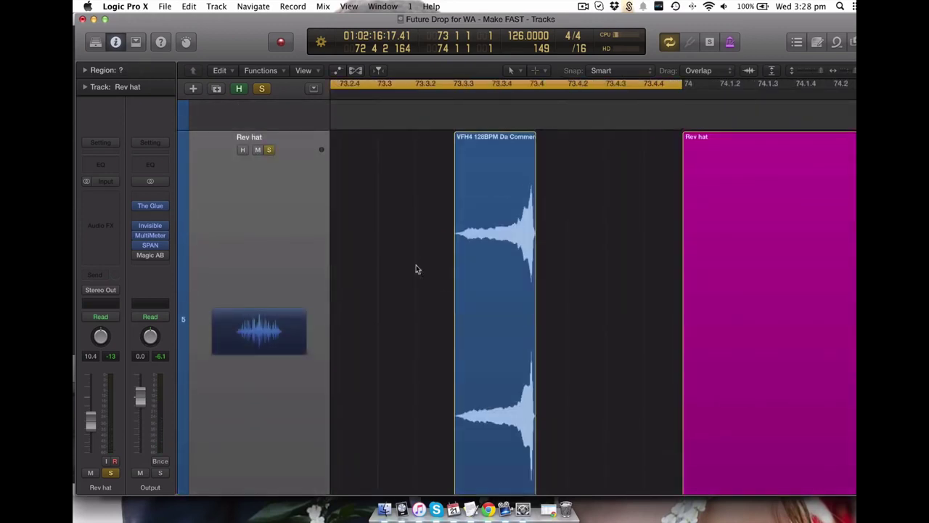
pyautogui.click(492, 262)
pyautogui.click(86, 69)
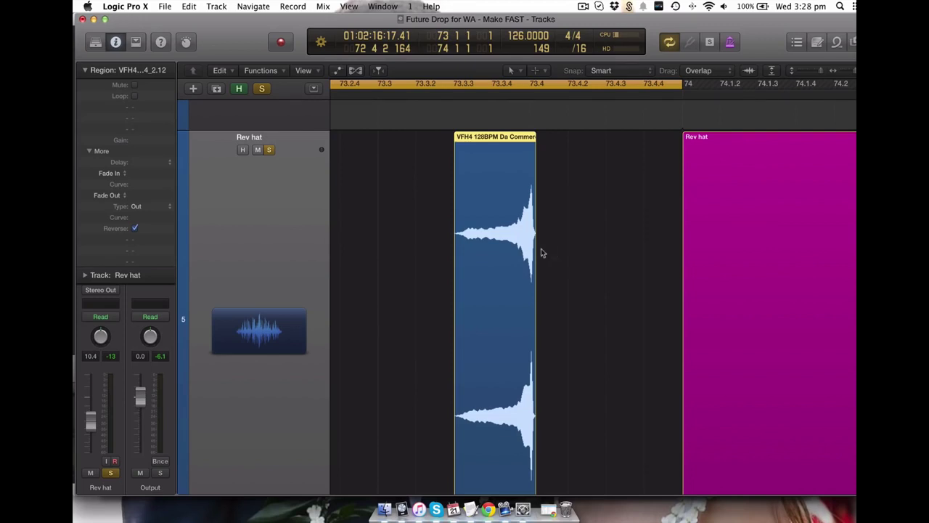
pyautogui.click(427, 249)
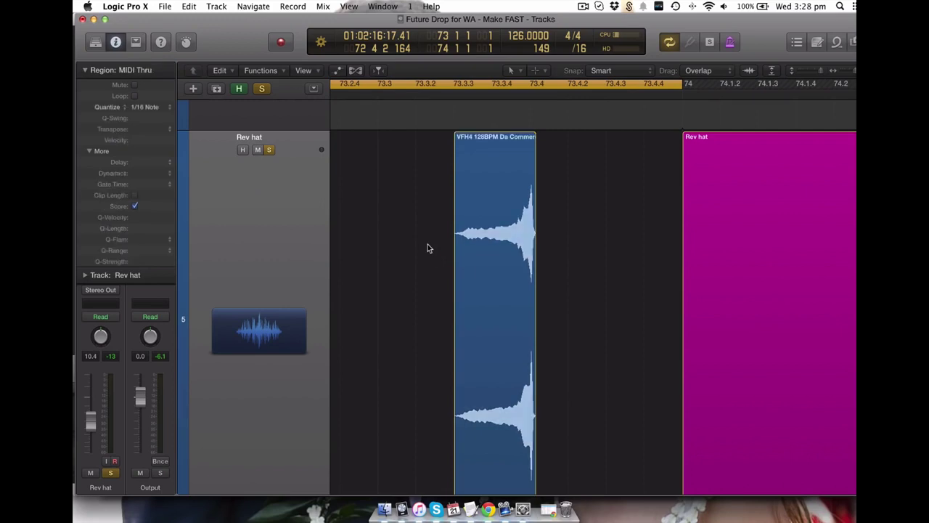
pyautogui.press('super+Left')
pyautogui.press('super+Left')
pyautogui.press('super+Up')
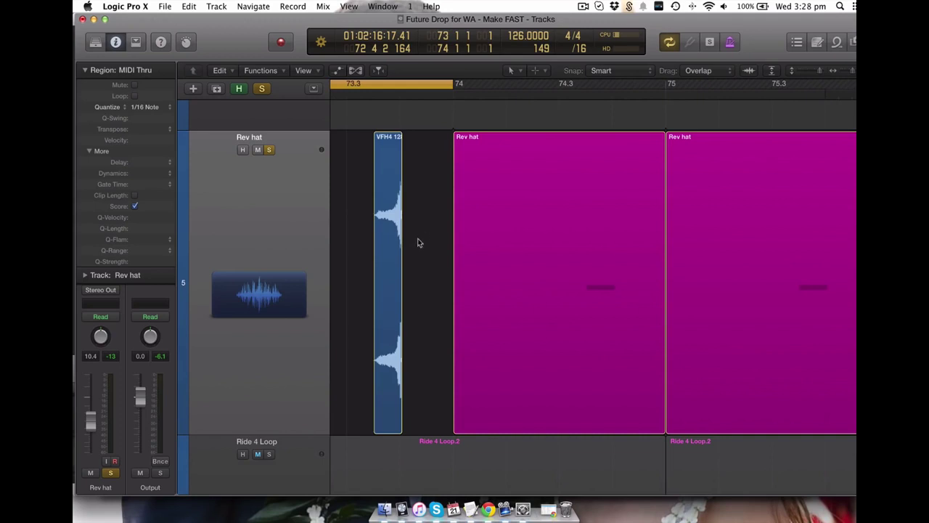
pyautogui.click(390, 210)
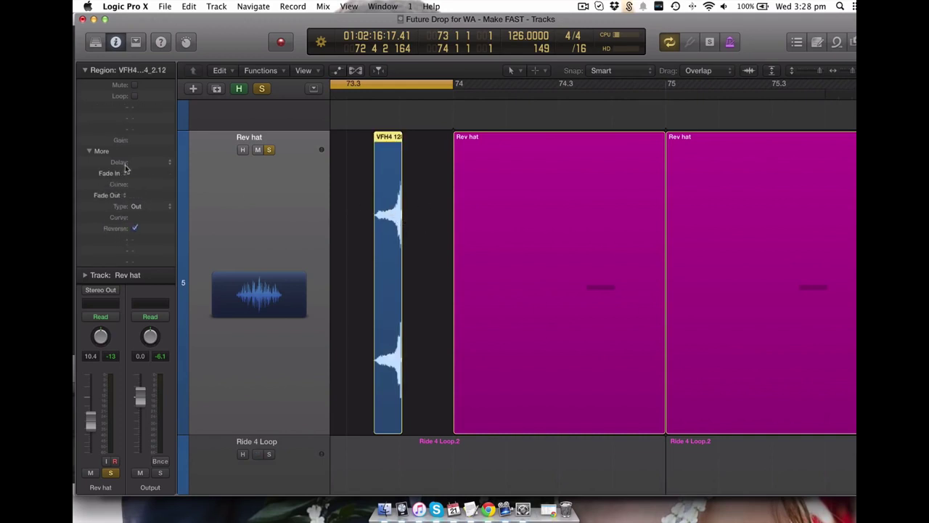
pyautogui.click(85, 70)
pyautogui.click(85, 70)
pyautogui.click(85, 70)
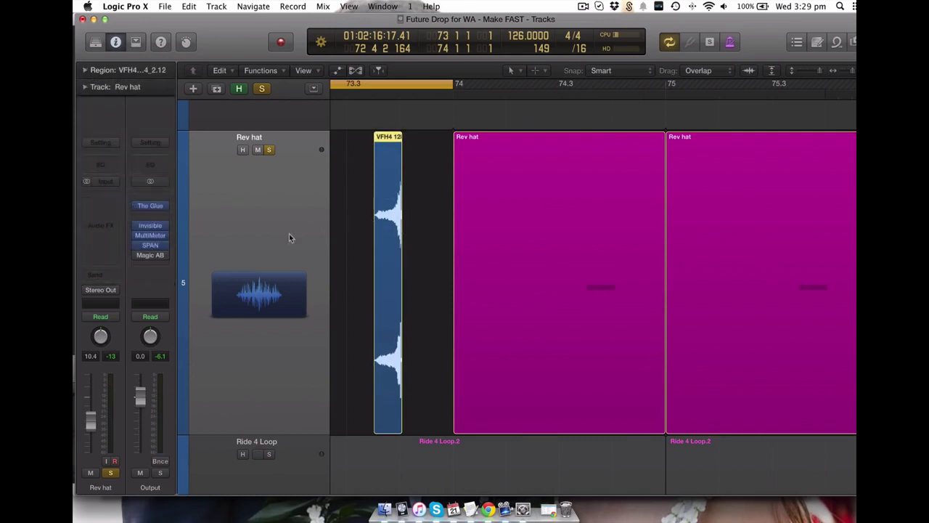
pyautogui.hscroll(-2, 439, 247)
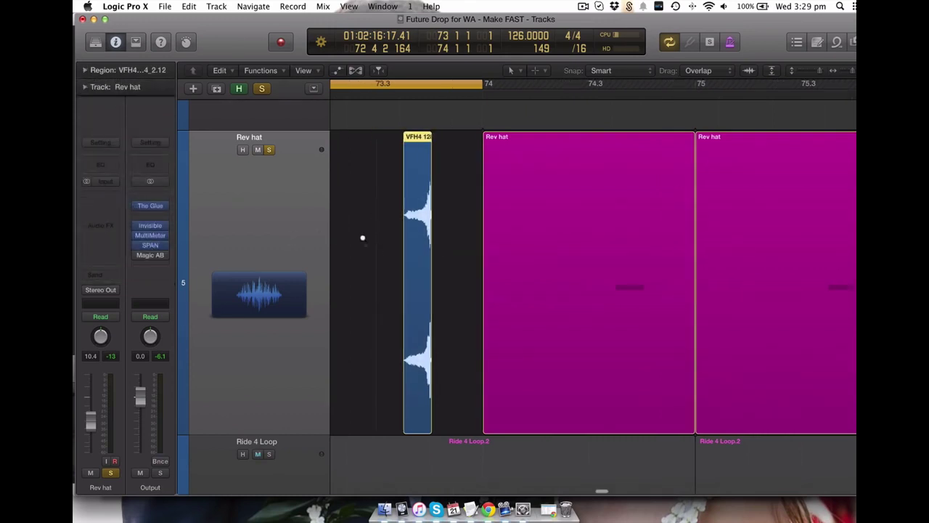
pyautogui.press('z')
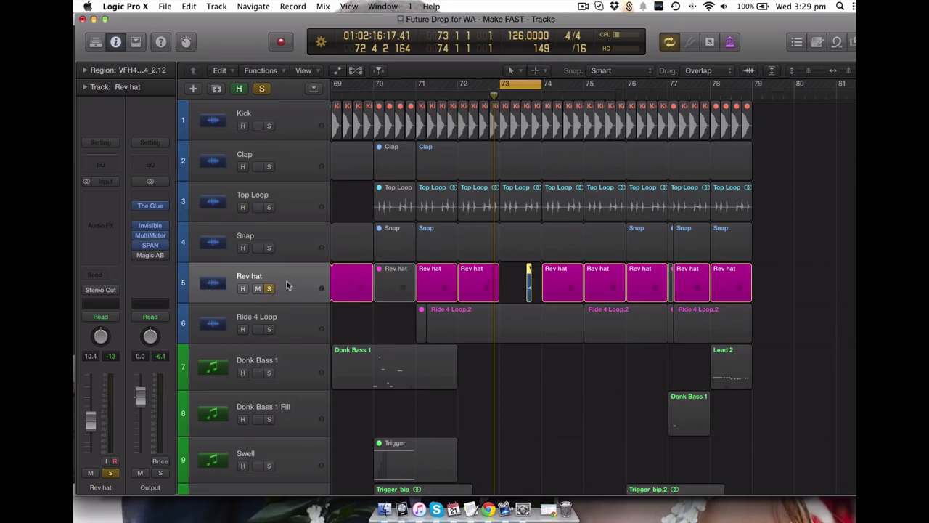
# Solo only the Ride 4 Loop track, play it in the loop and follow its Bus 3 send to Lex Chamber
pyautogui.click(269, 329)
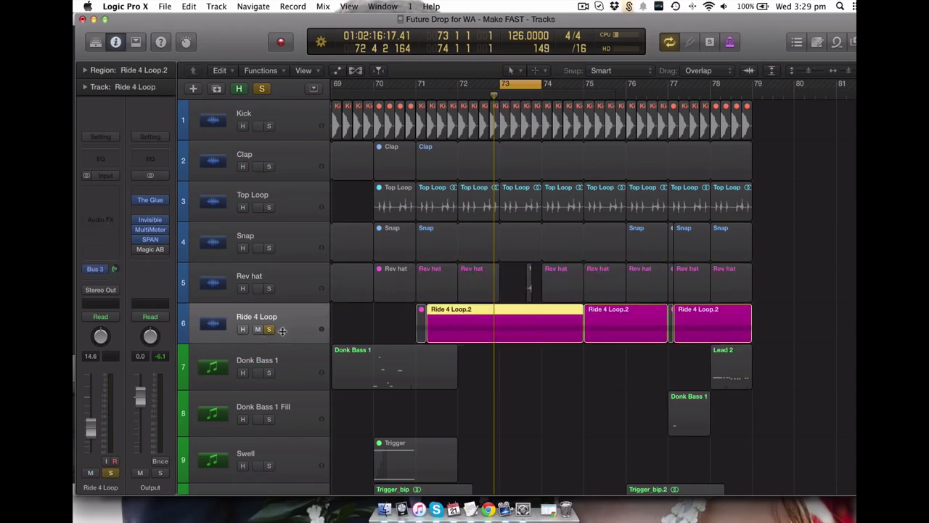
pyautogui.press('space')
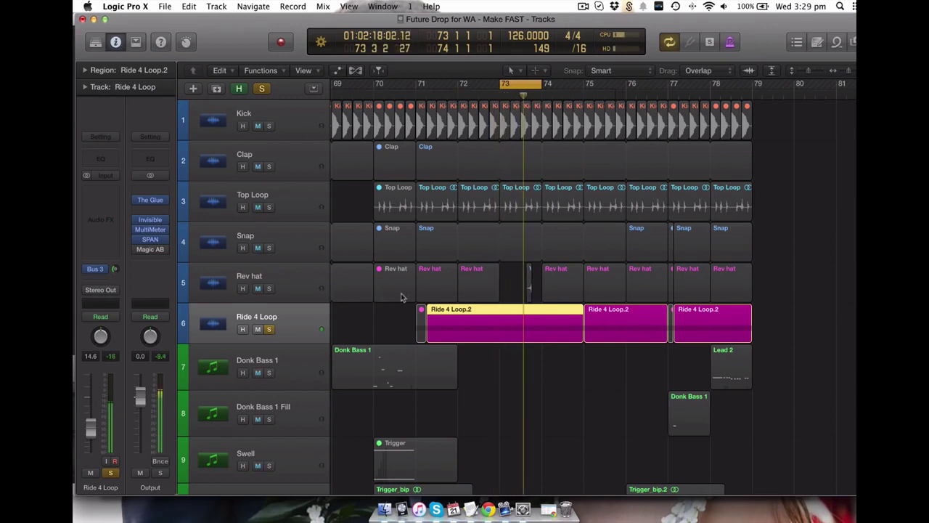
pyautogui.hscroll(-5, 372, 263)
pyautogui.hscroll(4, 565, 244)
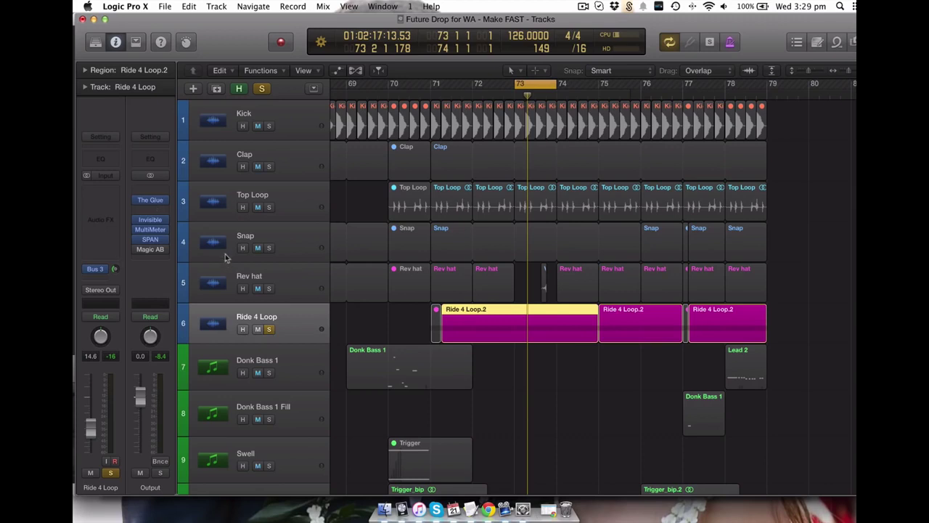
pyautogui.click(102, 269)
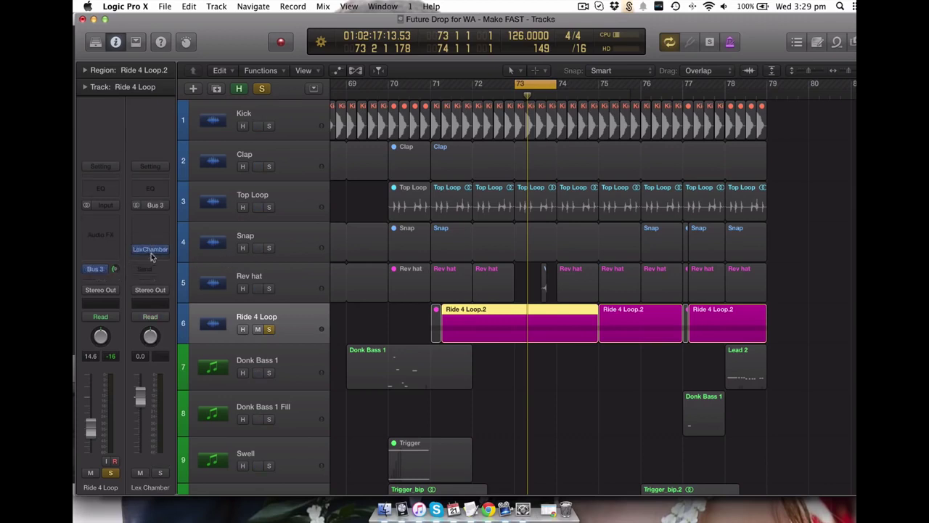
# Solo all six drum tracks from Kick to Ride 4 Loop and play them together in the loop
pyautogui.click(268, 330)
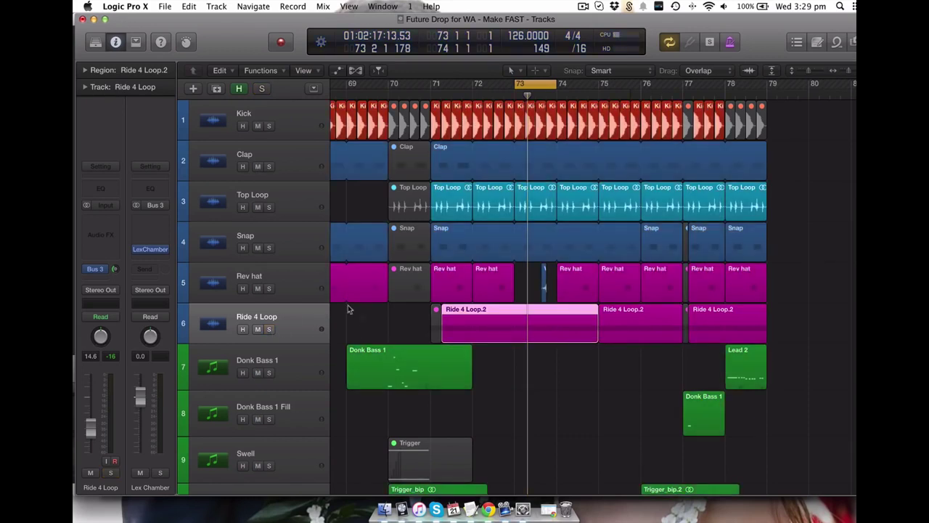
pyautogui.moveTo(269, 329); pyautogui.dragTo(268, 127)
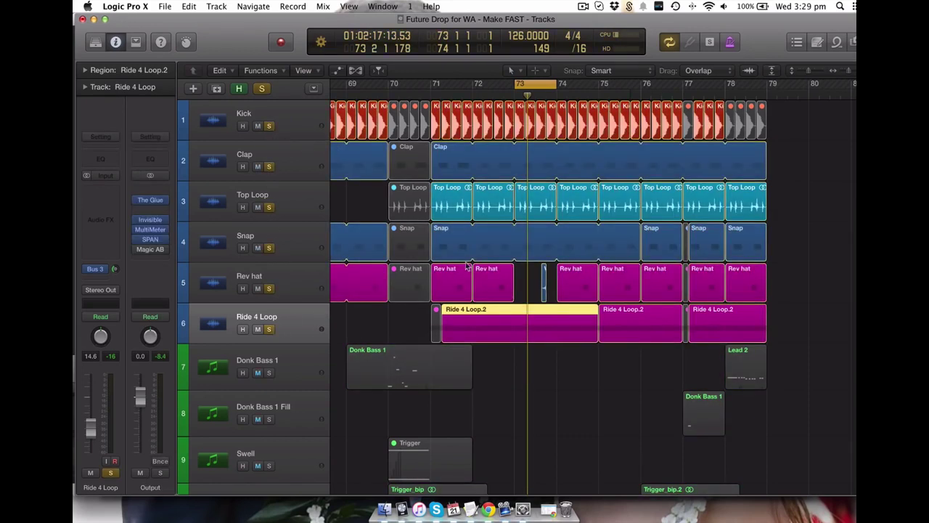
pyautogui.press('space')
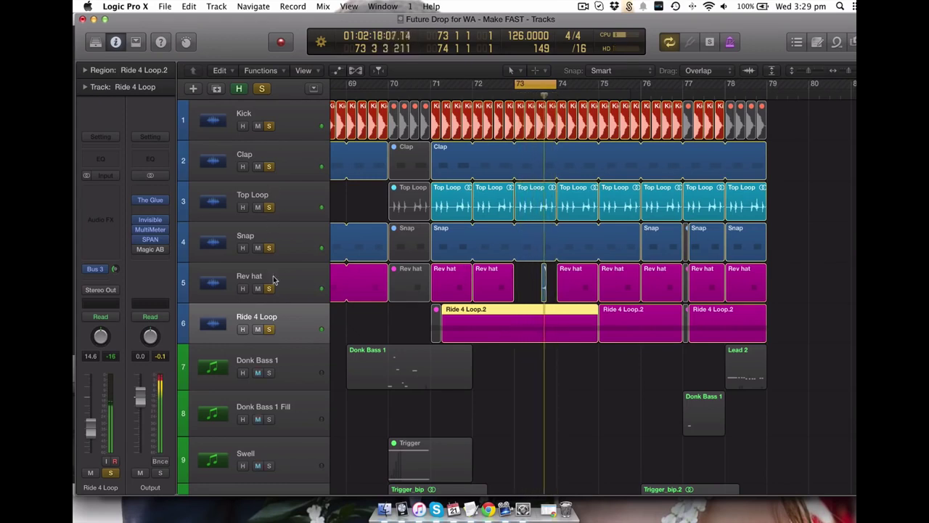
# Clear the solo from all drum tracks and save the project
pyautogui.click(269, 329)
pyautogui.press('super+s')
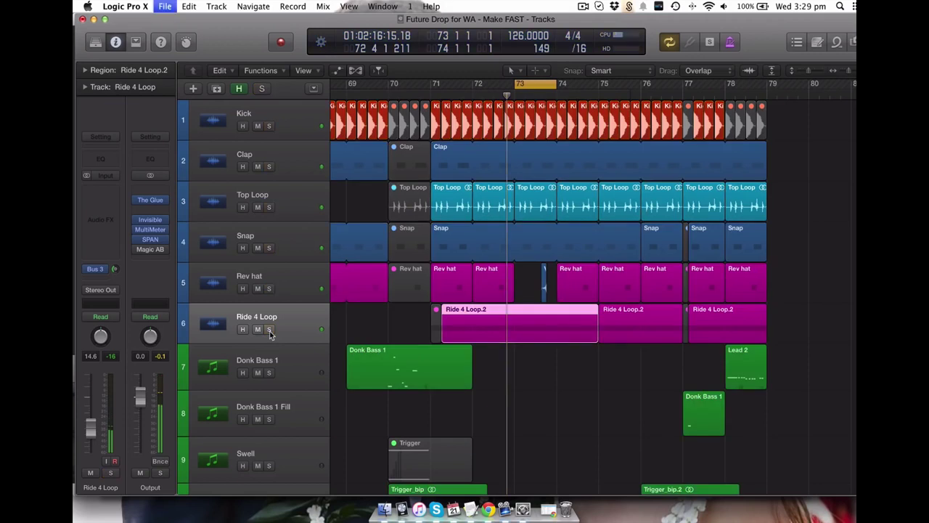
pyautogui.press('z')
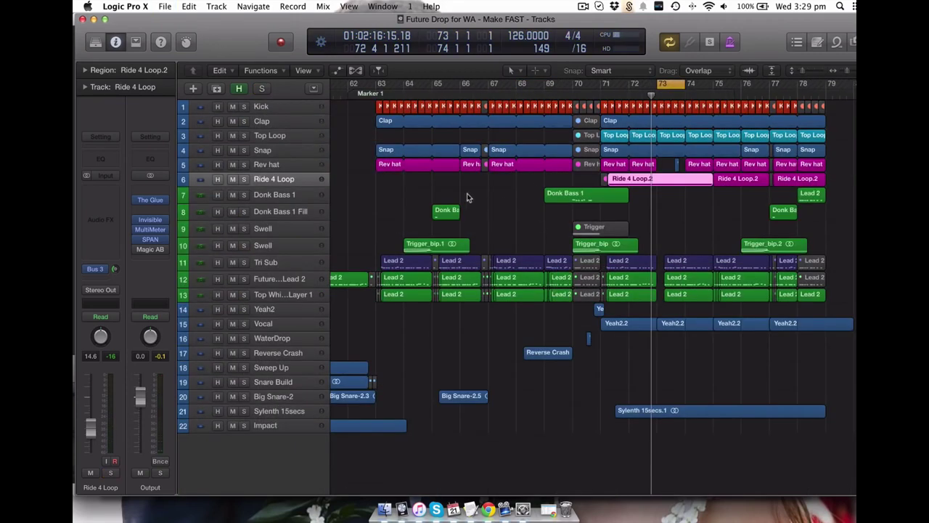
# Examine the overall drop arrangement across all 22 tracks, from the build-up at bar 59 to the end of the drop
pyautogui.hscroll(-5, 557, 183)
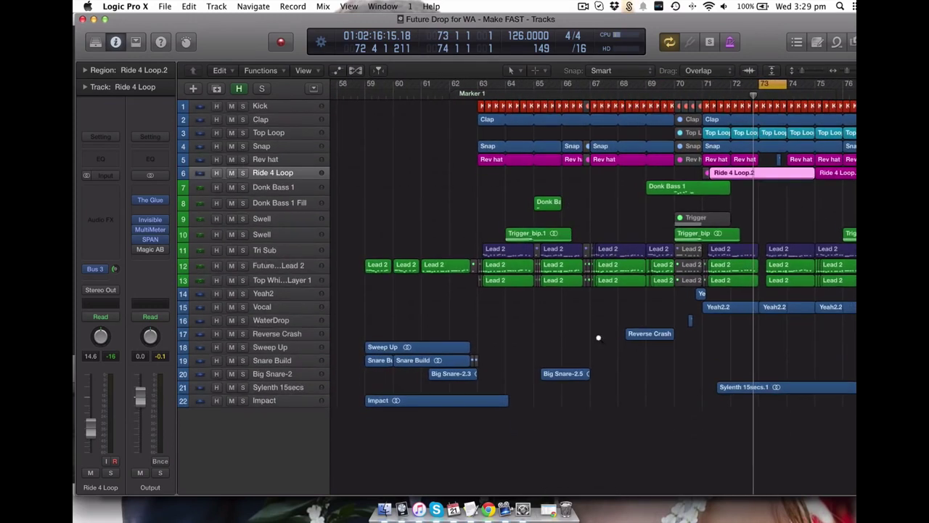
pyautogui.press('super+Up')
pyautogui.press('super+Up')
pyautogui.hscroll(-3, 588, 306)
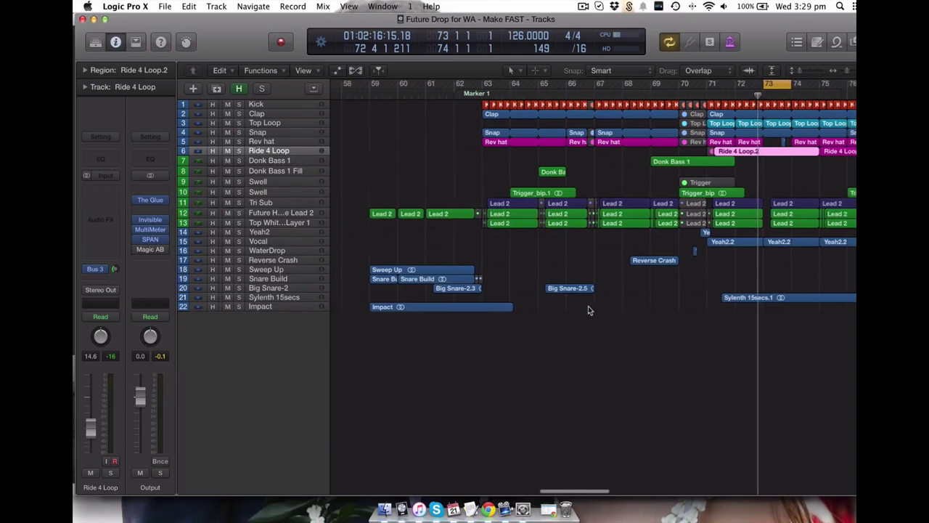
pyautogui.press('super+Left')
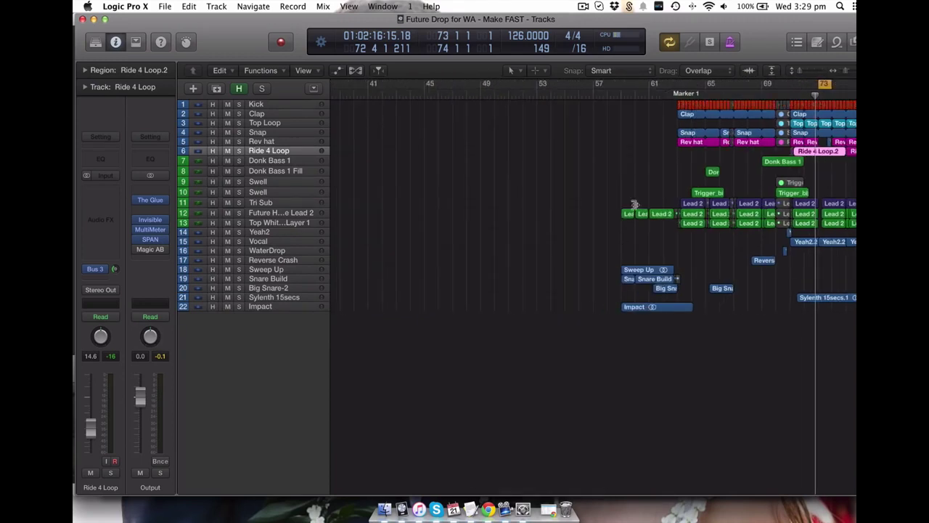
pyautogui.press('super+Left')
pyautogui.hscroll(1, 639, 208)
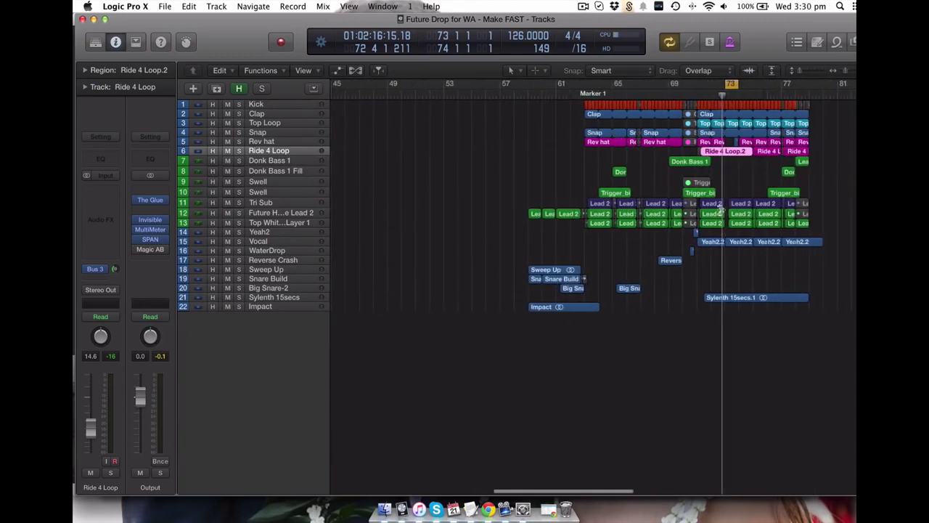
pyautogui.moveTo(701, 181); pyautogui.dragTo(806, 297)
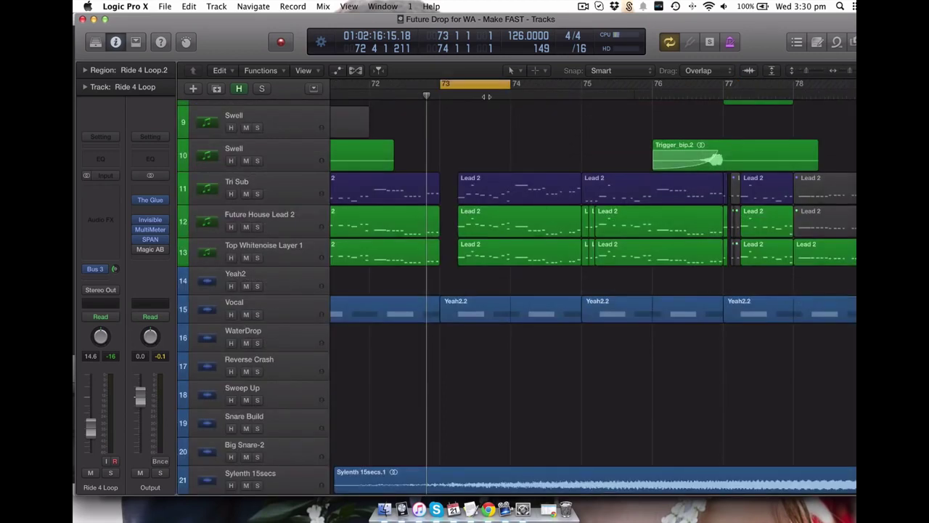
# Set the cycle range to bars 73 to 75 and play the full mix in that loop
pyautogui.hscroll(5, 484, 96)
pyautogui.scroll(2, 486, 96)
pyautogui.moveTo(458, 84); pyautogui.dragTo(531, 136)
pyautogui.press('space')
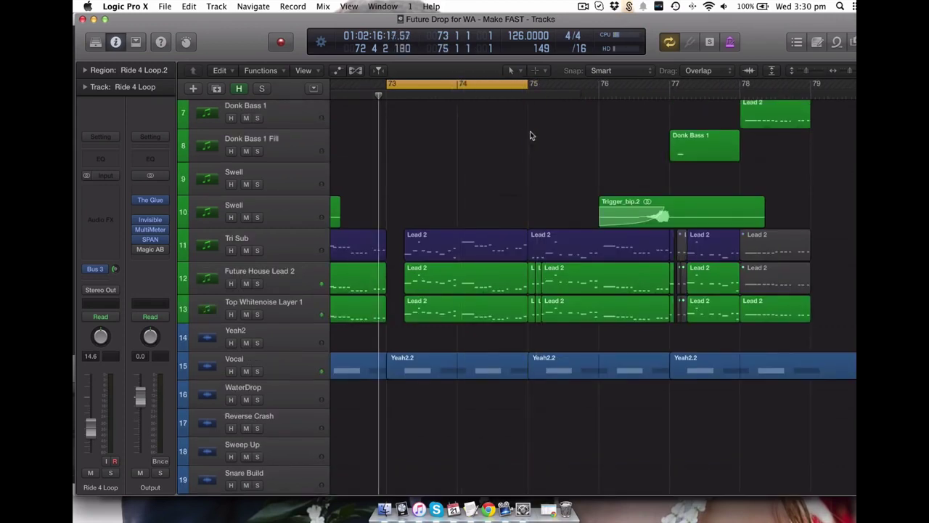
pyautogui.hscroll(-10, 478, 195)
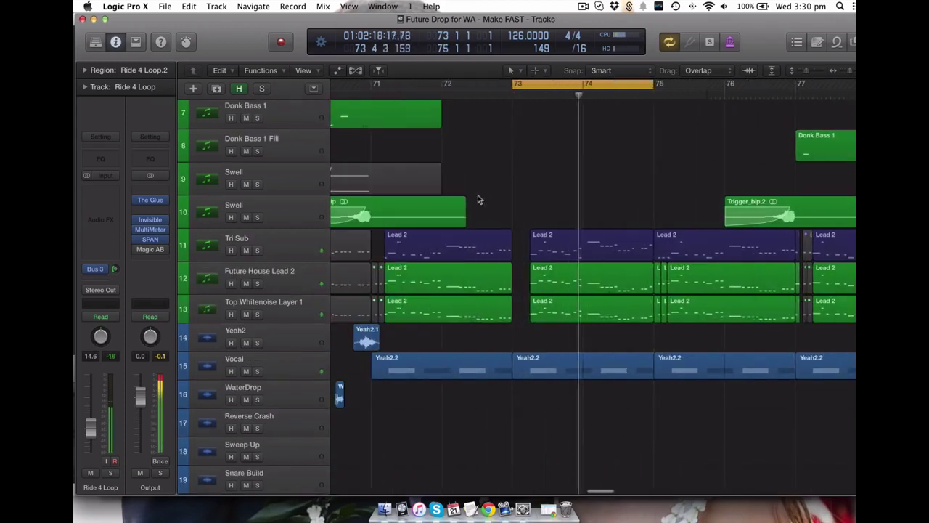
pyautogui.hscroll(8, 540, 161)
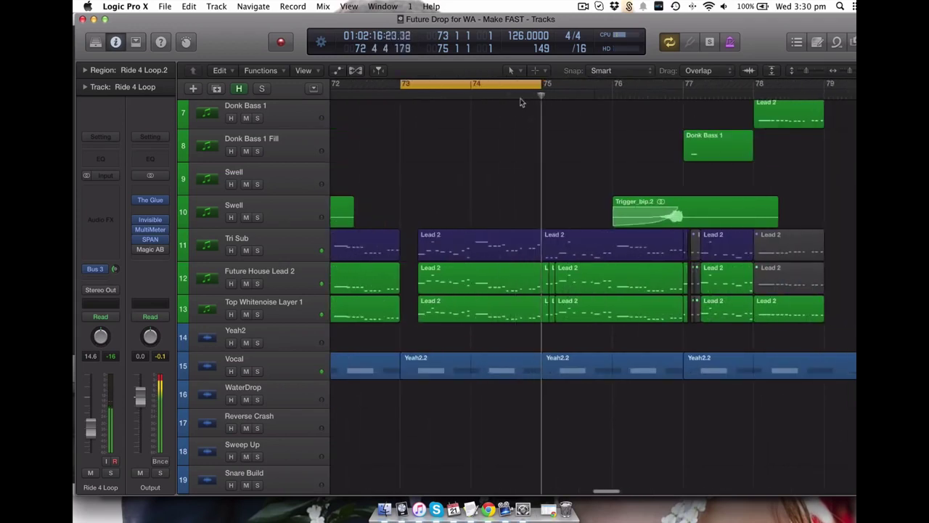
# Move the cycle range to bars 75 to 77 and go through the Tri Sub, Future House Lead 2 and Top Whitenoise Layer 1 tracks
pyautogui.moveTo(501, 86); pyautogui.dragTo(643, 86)
pyautogui.scroll(-6, 622, 246)
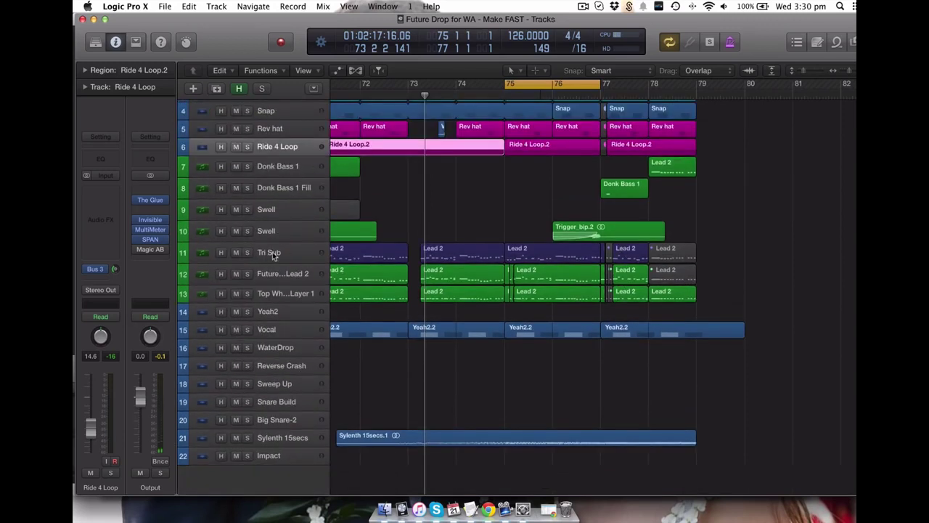
pyautogui.click(276, 292)
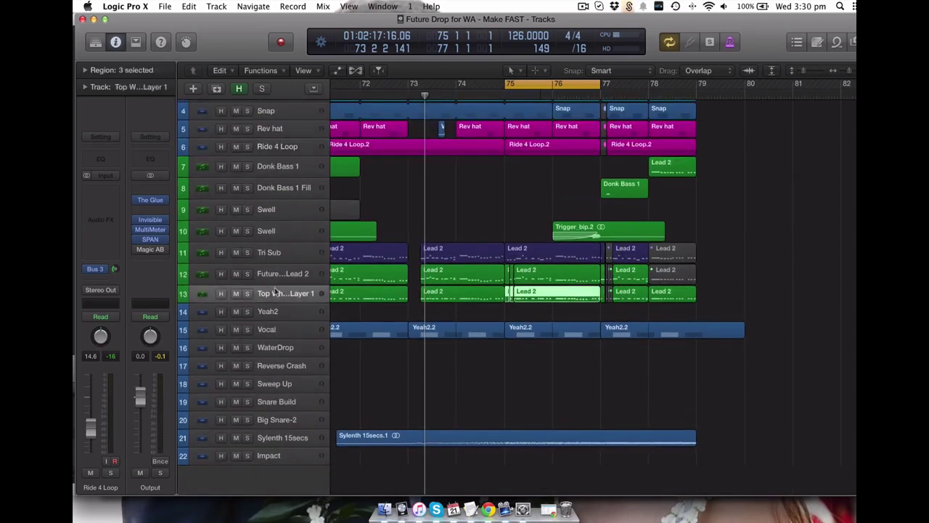
pyautogui.click(276, 273)
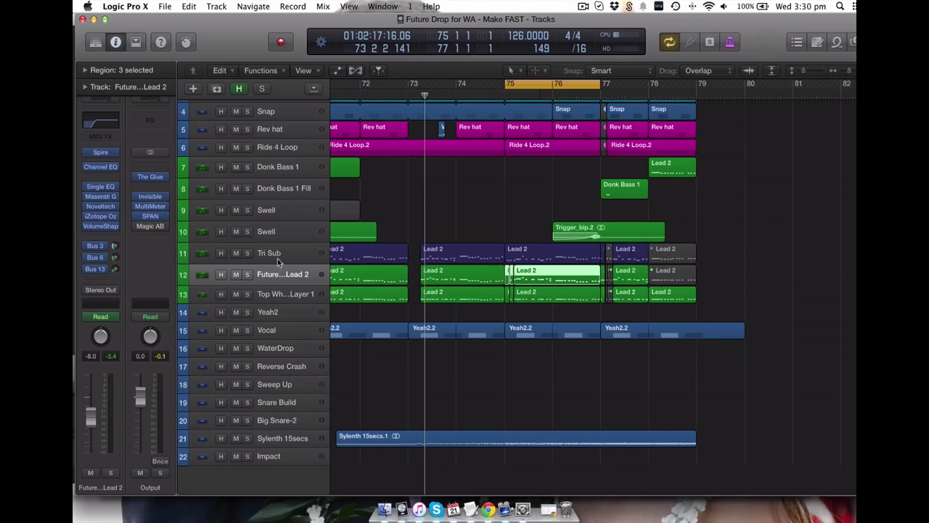
pyautogui.click(277, 254)
pyautogui.click(279, 275)
pyautogui.click(283, 300)
# Solo the Top Whitenoise Layer 1 track and play it in the loop
pyautogui.press('s')
pyautogui.press('space')
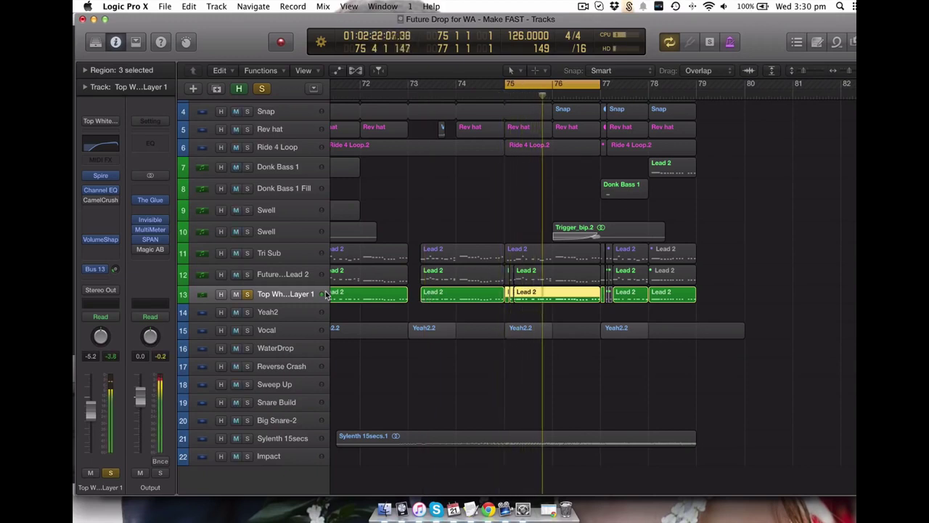
pyautogui.press(',')
pyautogui.press(',')
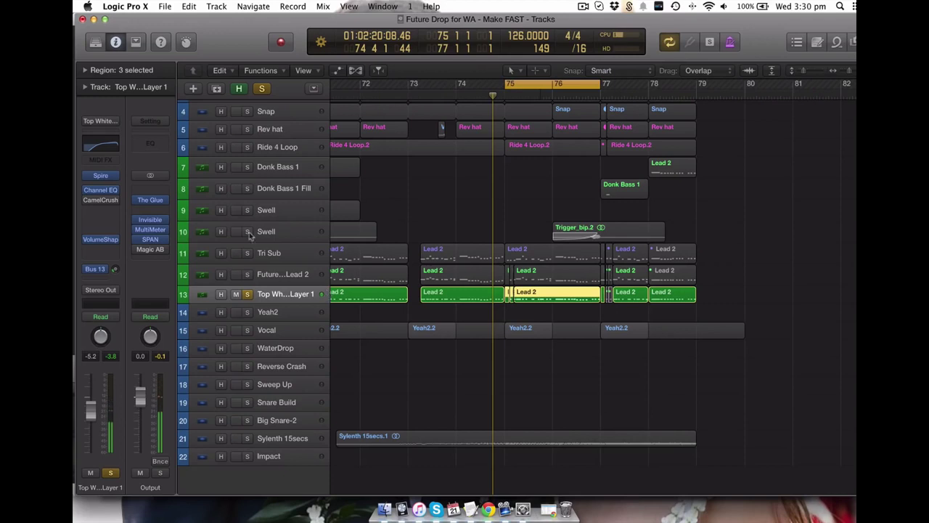
# Examine oscillator 2's noise settings in the Top Whitenoise Layer 1 track's Spire synth and try out its ctrlA and wt mix knobs
pyautogui.click(101, 177)
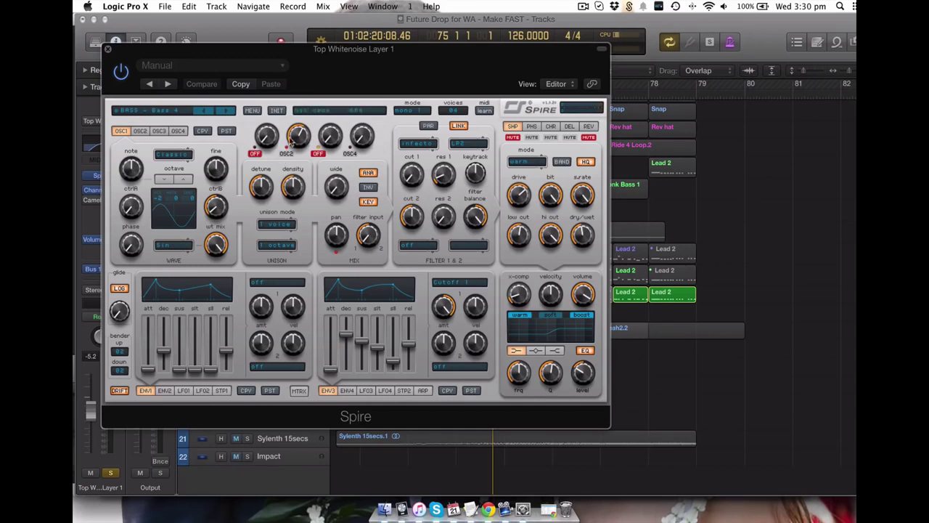
pyautogui.click(141, 132)
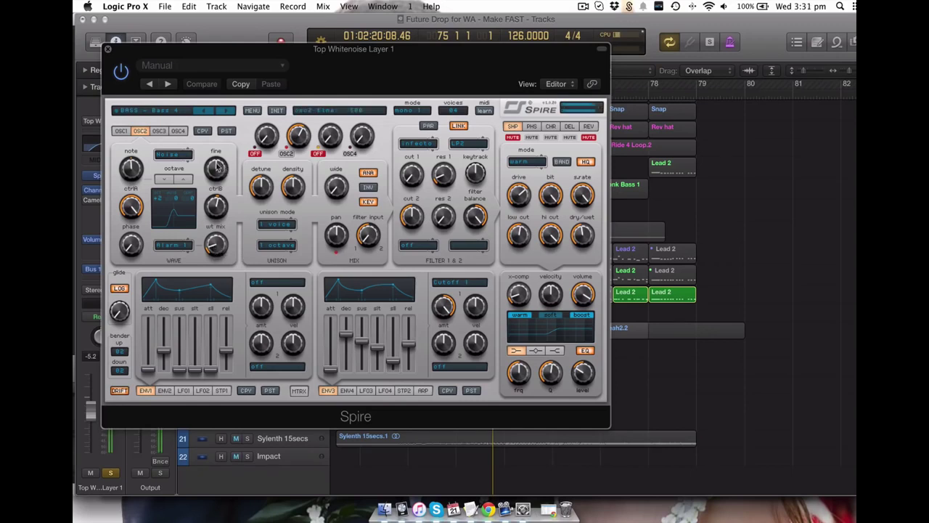
pyautogui.moveTo(132, 208); pyautogui.dragTo(132, 204)
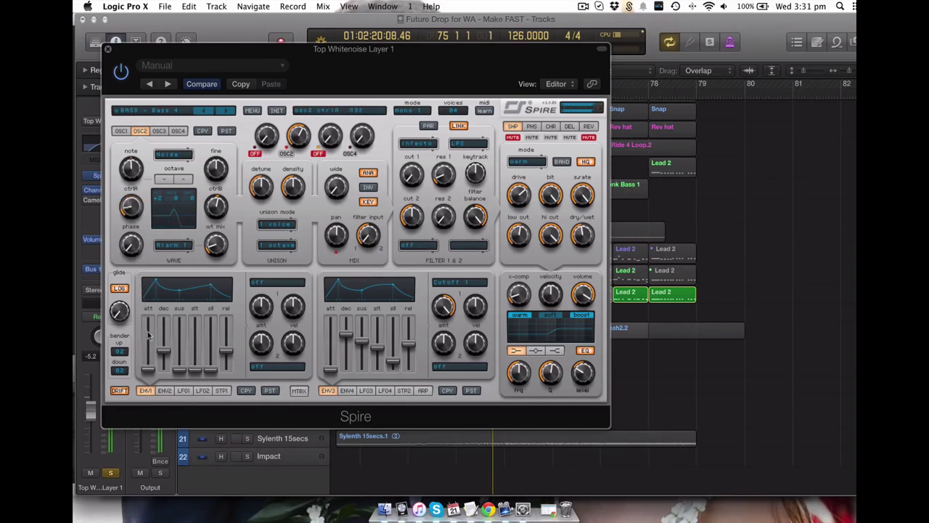
pyautogui.moveTo(214, 244); pyautogui.dragTo(220, 215)
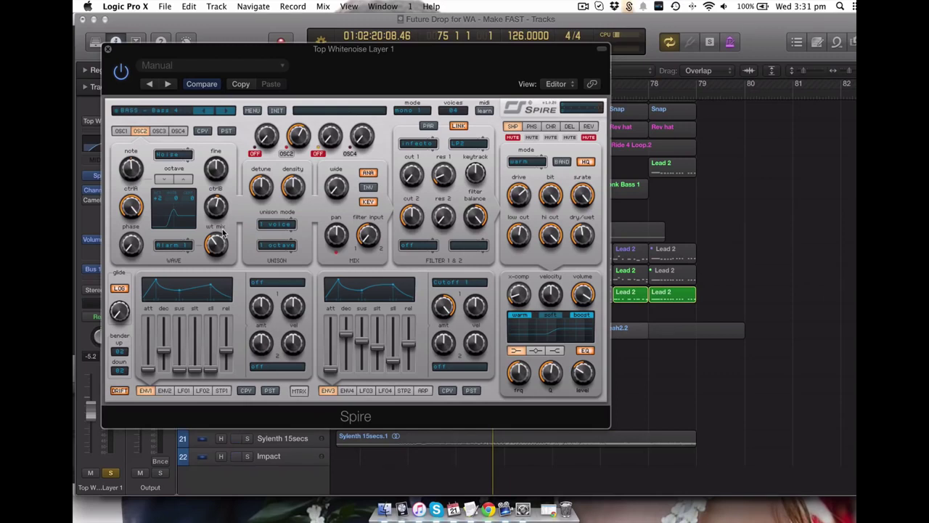
pyautogui.click(655, 300)
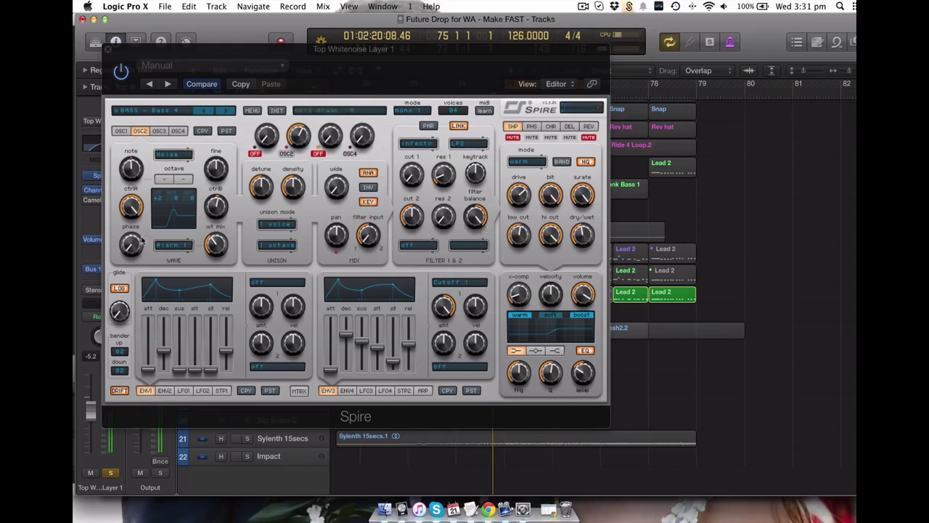
pyautogui.click(215, 251)
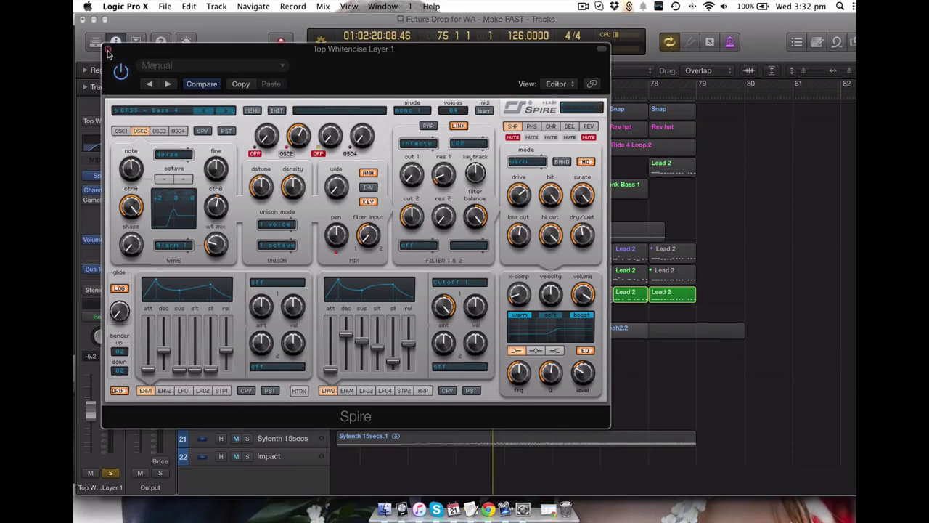
pyautogui.click(107, 49)
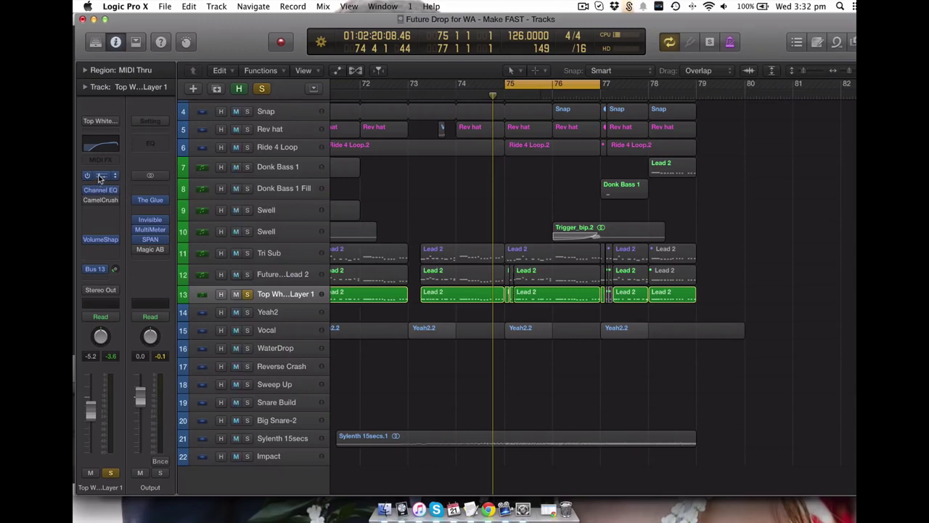
# Examine the Channel EQ curve and the VolumeShaper plug-in on the Top Whitenoise Layer 1 track
pyautogui.click(102, 144)
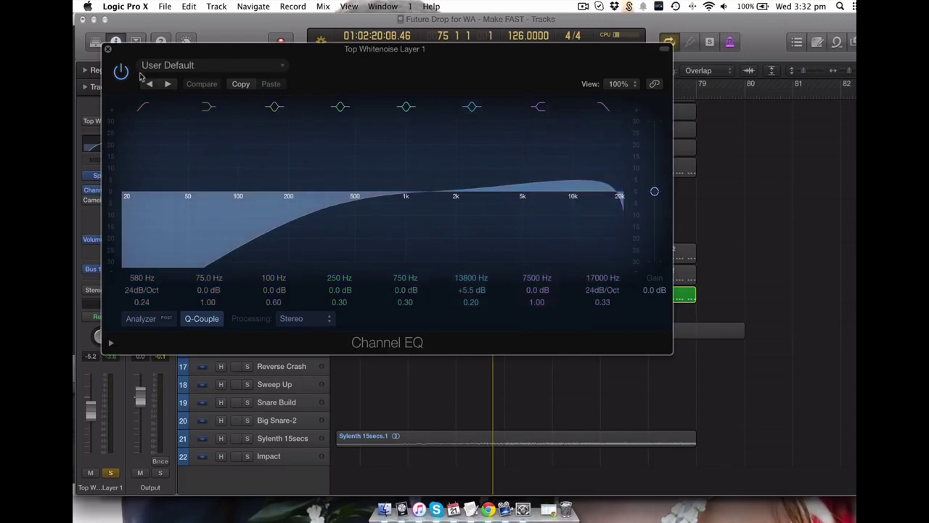
pyautogui.click(108, 49)
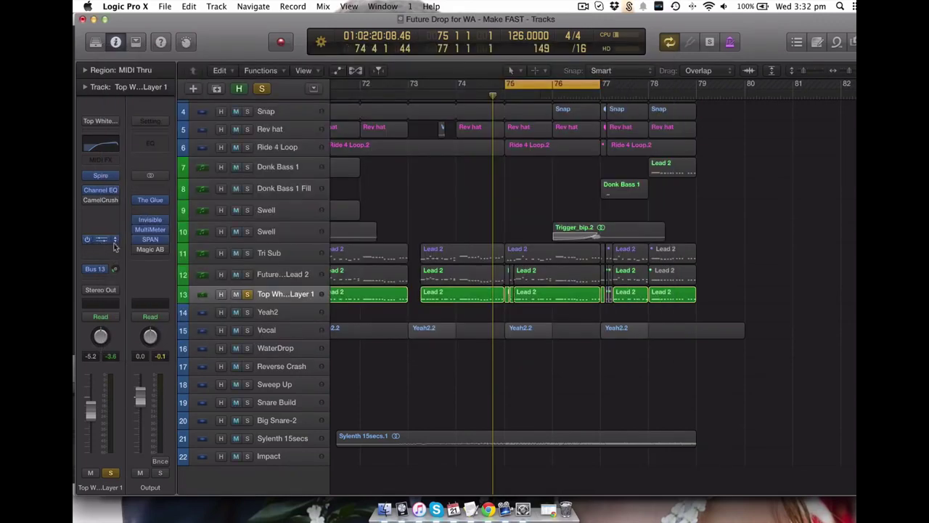
pyautogui.click(102, 240)
pyautogui.click(109, 51)
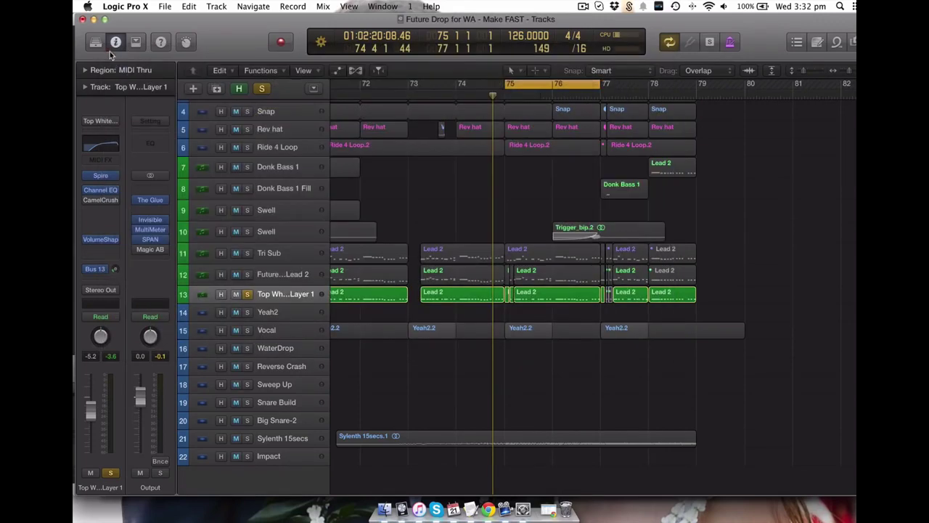
# Follow the Top Whitenoise Layer 1 track's Bus 13 send to Str Delay and inspect its H-Delay settings
pyautogui.click(98, 270)
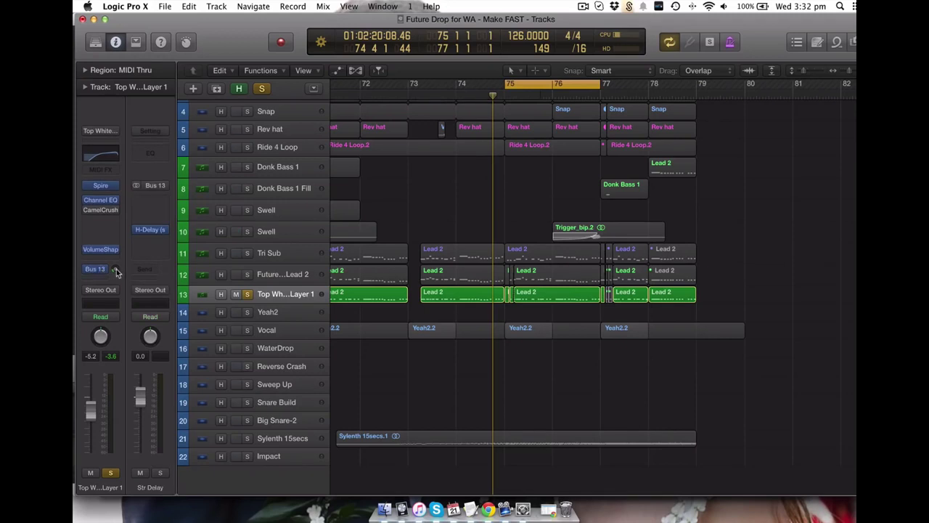
pyautogui.click(151, 231)
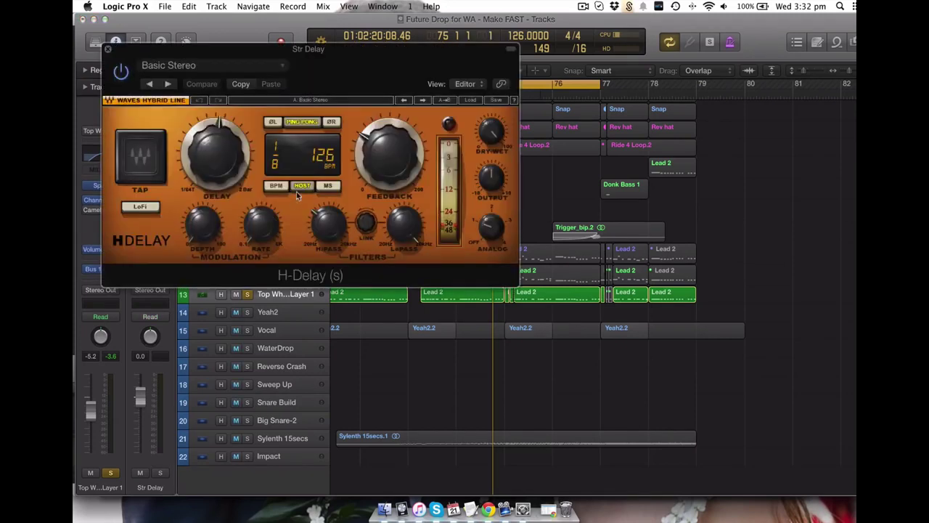
pyautogui.click(108, 53)
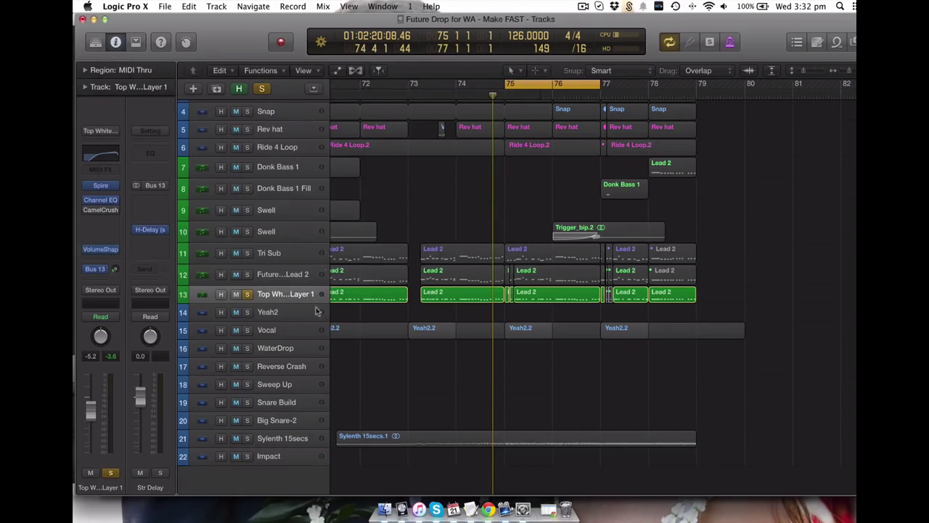
# Solo only the Future House Lead 2 track and play it in the bar 75 to 77 loop
pyautogui.click(277, 277)
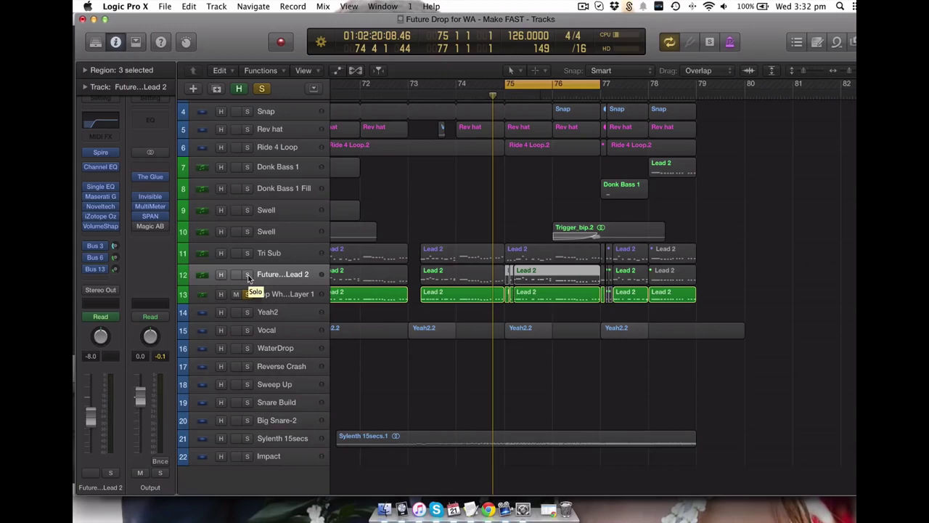
pyautogui.click(247, 275)
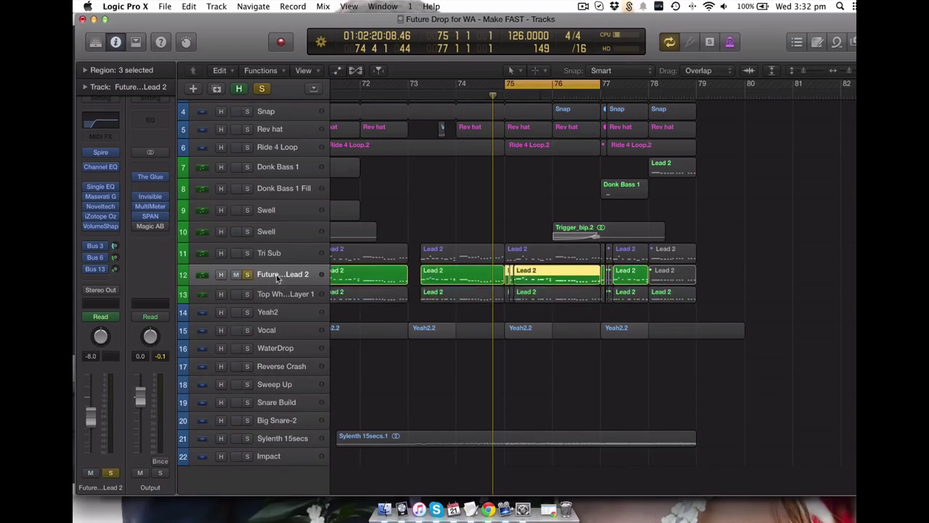
pyautogui.click(439, 204)
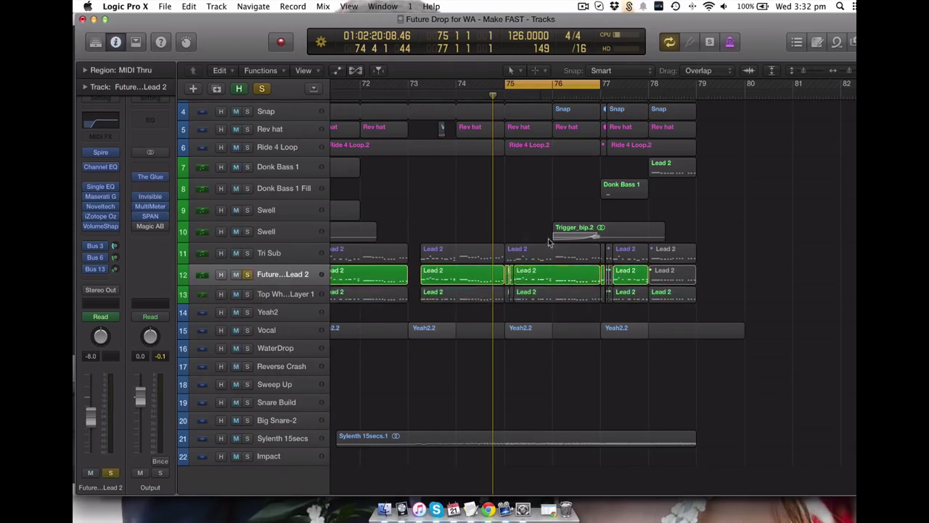
pyautogui.click(535, 273)
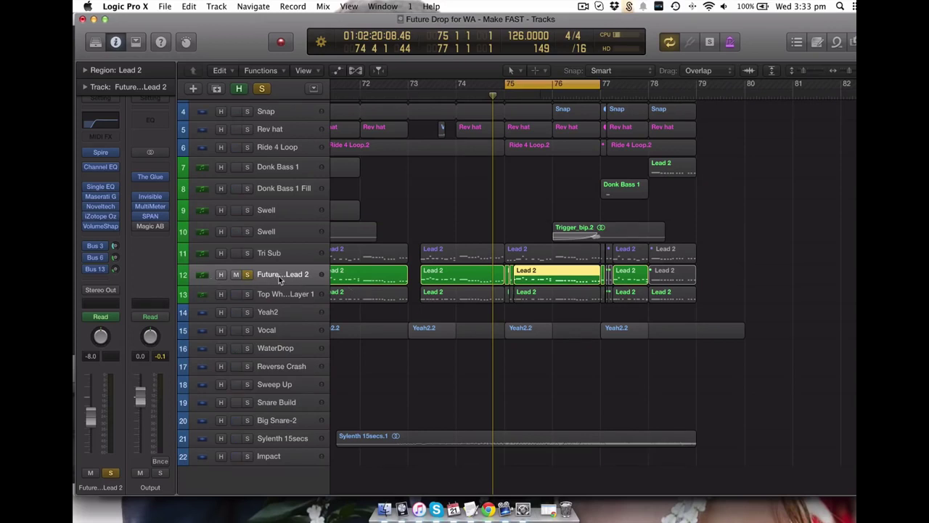
pyautogui.click(544, 315)
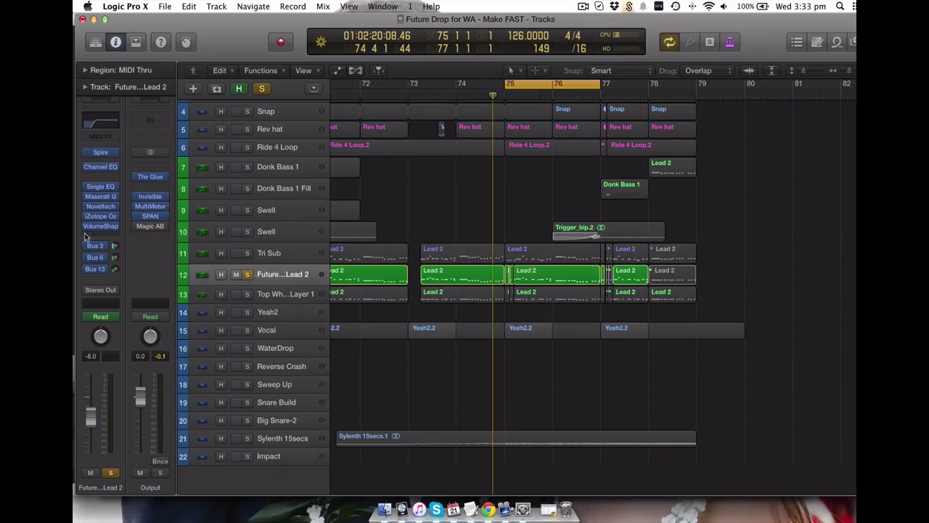
pyautogui.press('space')
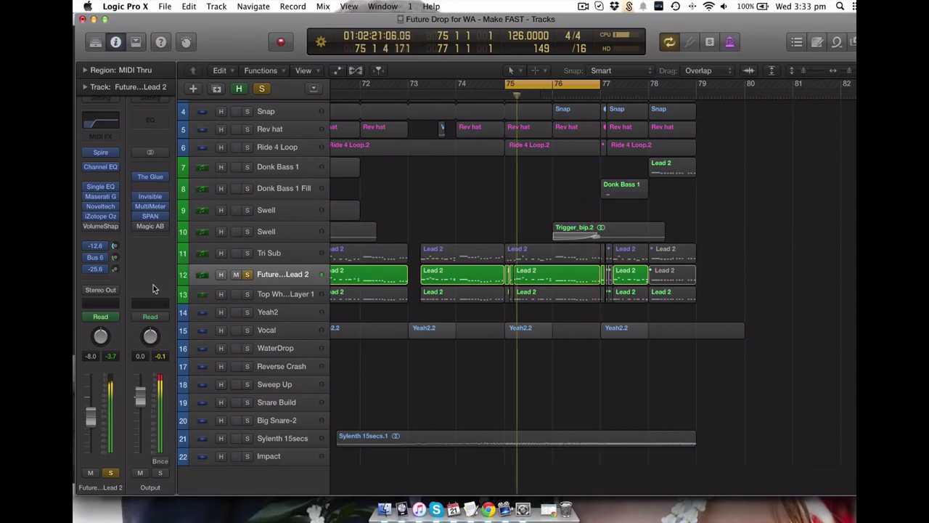
pyautogui.moveTo(88, 230)
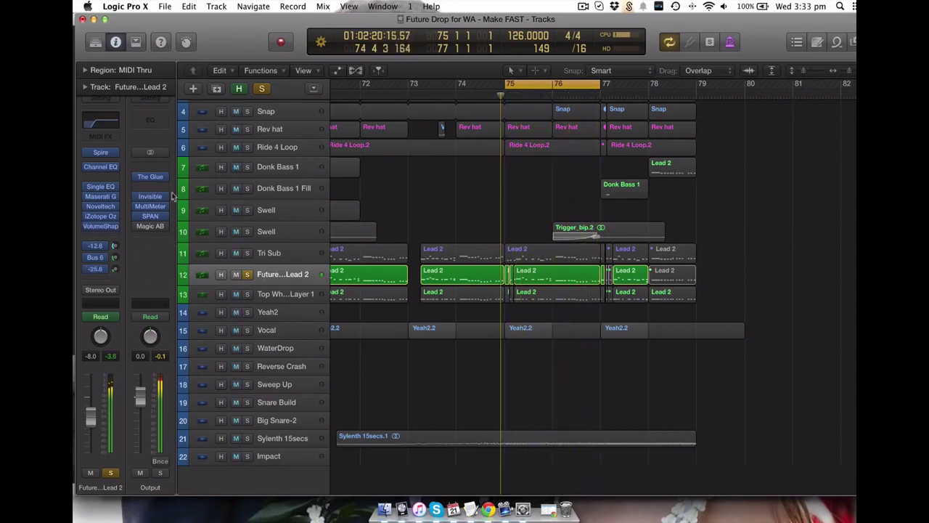
# Open the Future House Lead 2 track's Spire synth and look through the settings of its four oscillators
pyautogui.click(102, 154)
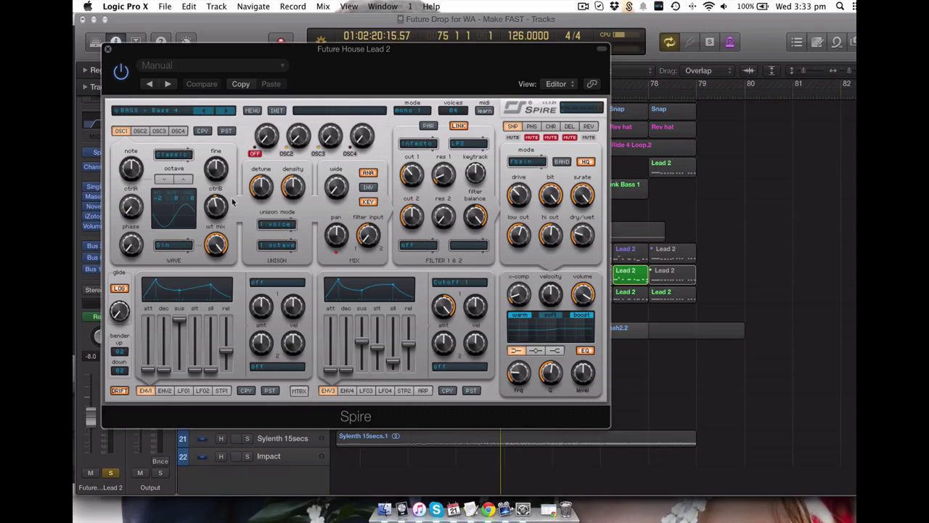
pyautogui.click(158, 131)
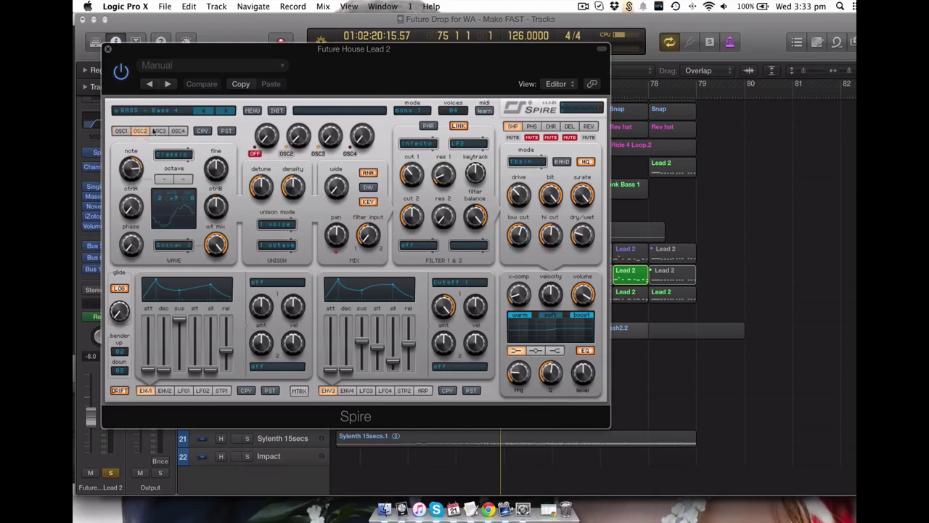
pyautogui.click(176, 131)
pyautogui.click(120, 131)
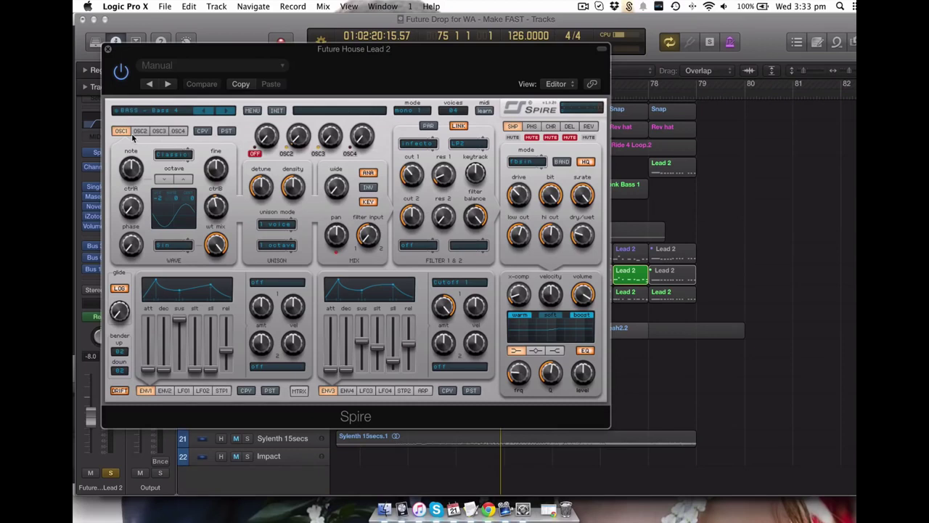
pyautogui.click(140, 131)
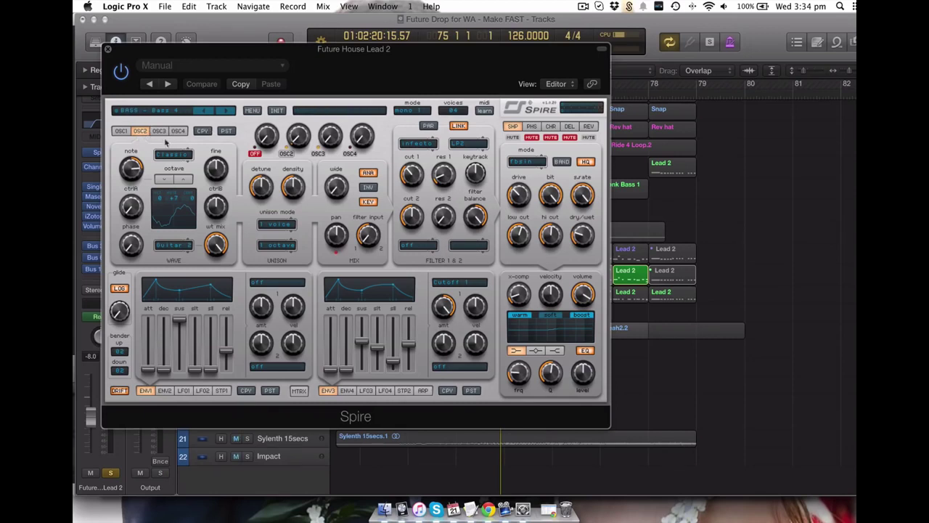
pyautogui.moveTo(336, 239)
pyautogui.click(161, 132)
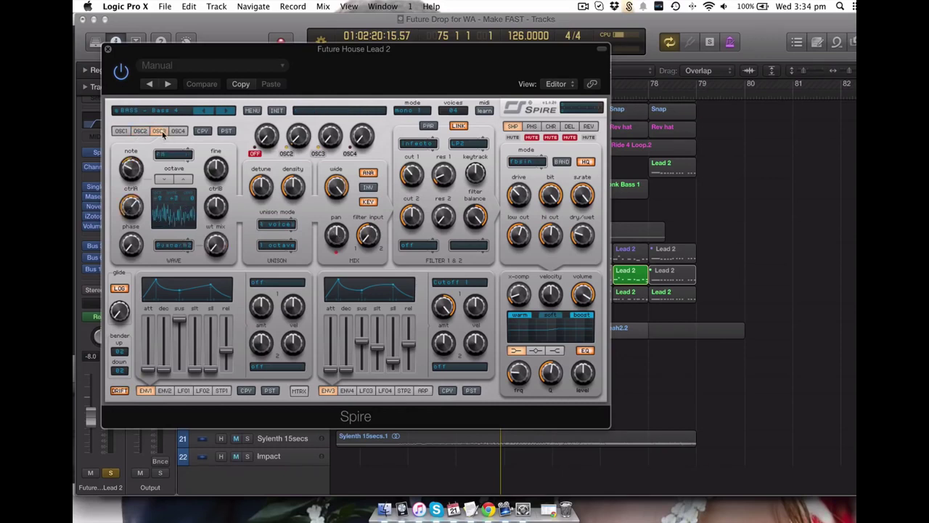
pyautogui.click(178, 132)
# Compare the note and octave settings of Spire oscillators 2, 3 and 4 and check the oscillator mix levels
pyautogui.click(140, 132)
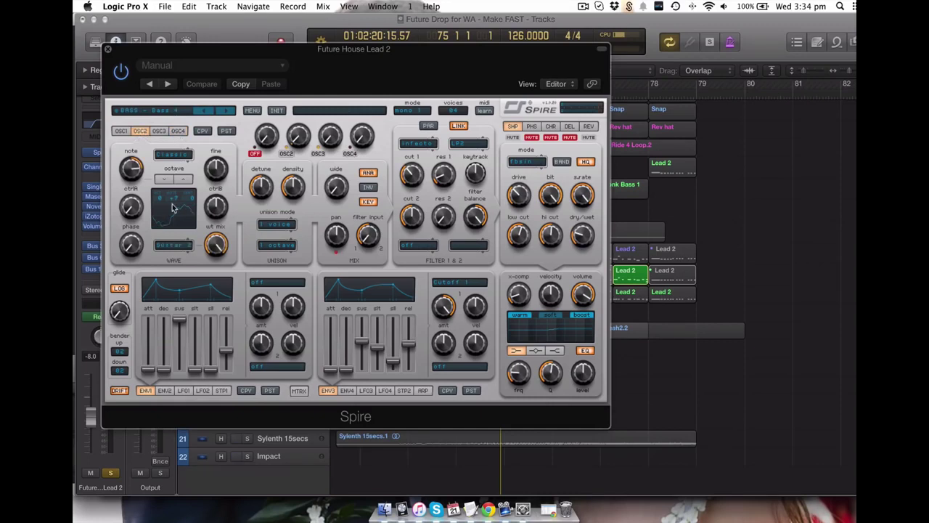
pyautogui.moveTo(174, 202); pyautogui.dragTo(175, 206)
pyautogui.click(159, 130)
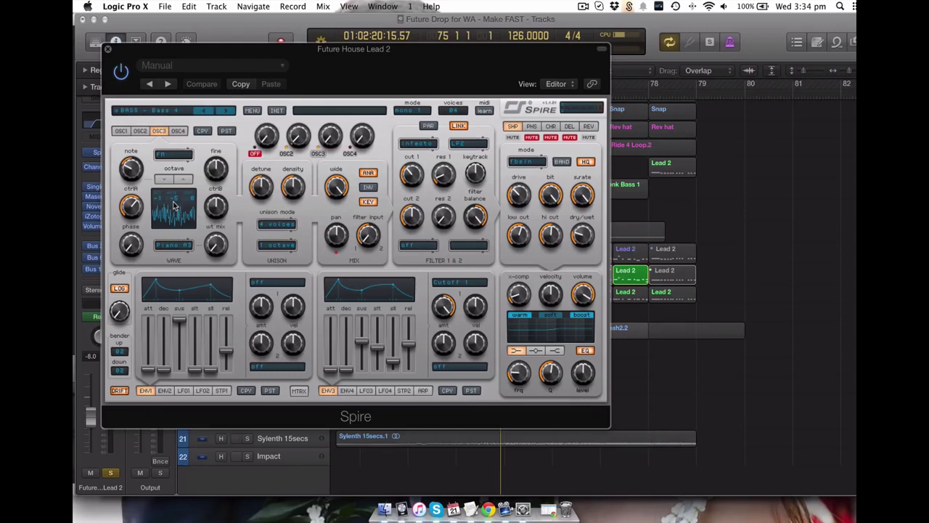
pyautogui.click(178, 131)
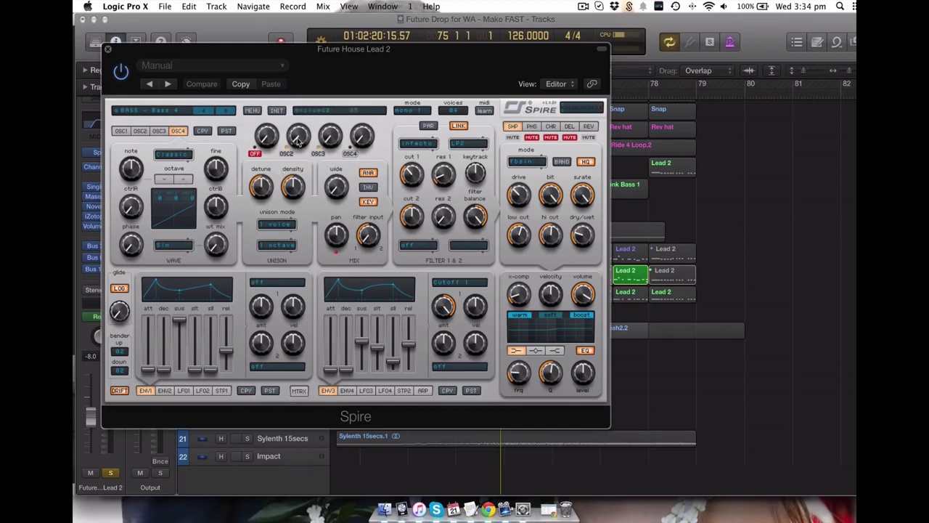
pyautogui.click(140, 132)
pyautogui.click(159, 131)
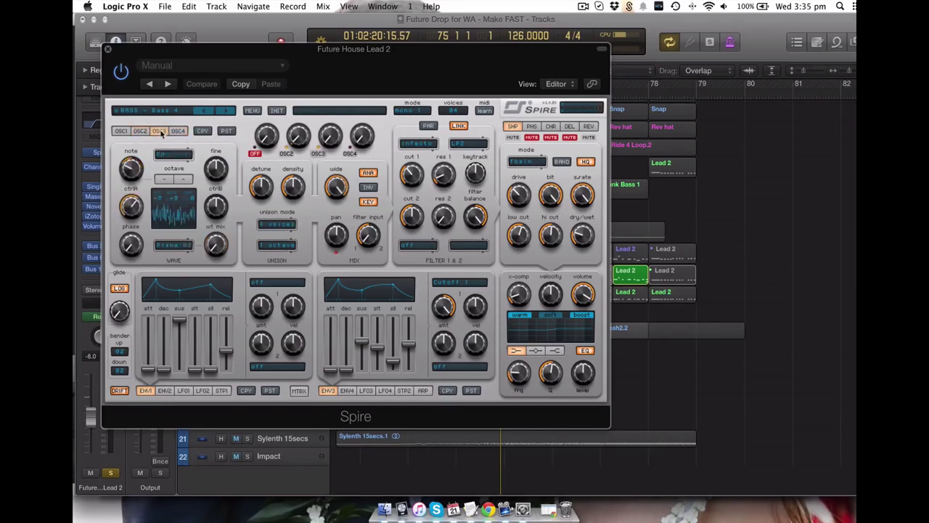
# Examine oscillator 2's waveform choice and oscillator 3's FM mode with its ctrlA, ctrlB and wt mix knobs
pyautogui.click(140, 131)
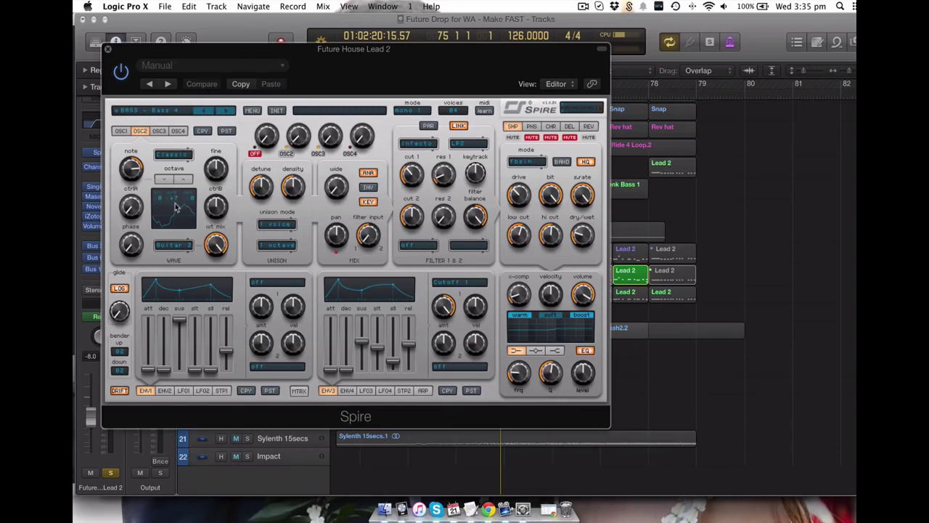
pyautogui.click(179, 248)
pyautogui.click(159, 131)
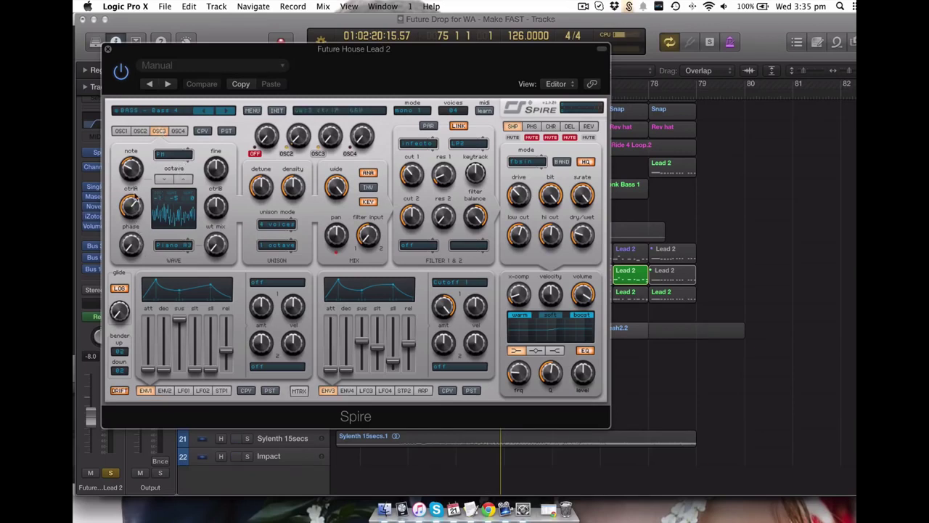
pyautogui.moveTo(220, 216)
pyautogui.moveTo(220, 258)
# Inspect Spire's reverb and shaper effects, and try out the filter's cut 1 knob while the loop plays
pyautogui.click(589, 127)
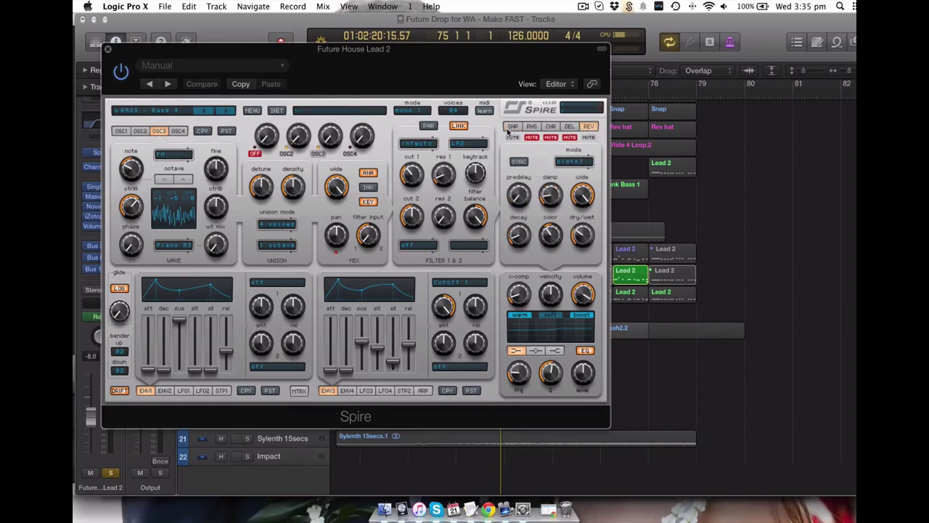
pyautogui.click(511, 127)
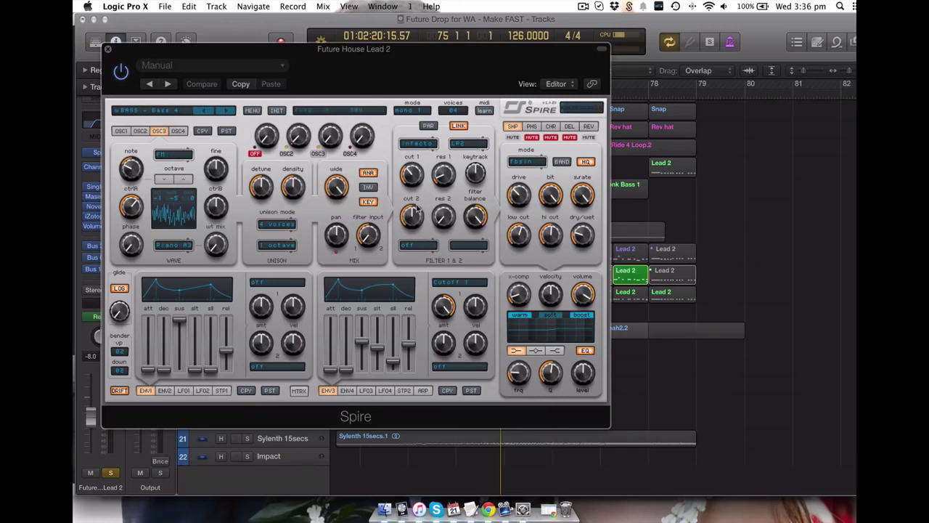
pyautogui.press('space')
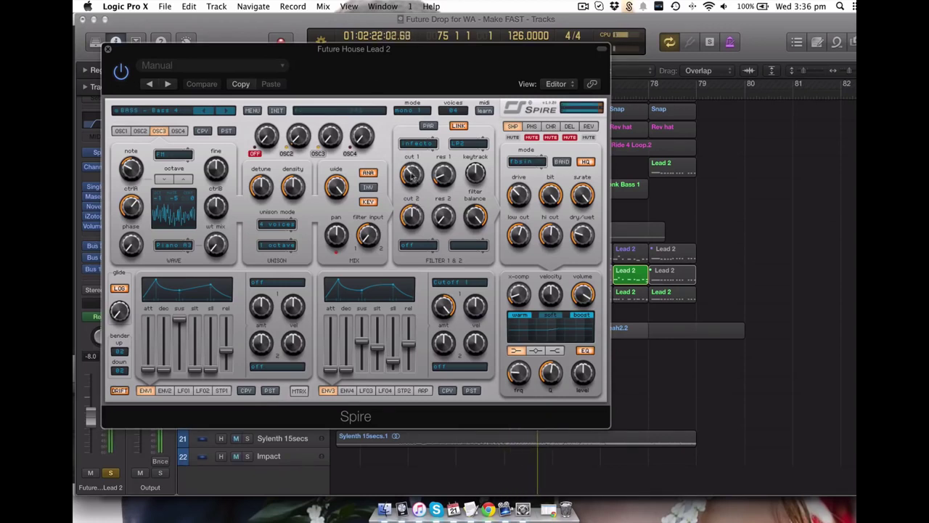
pyautogui.click(411, 175)
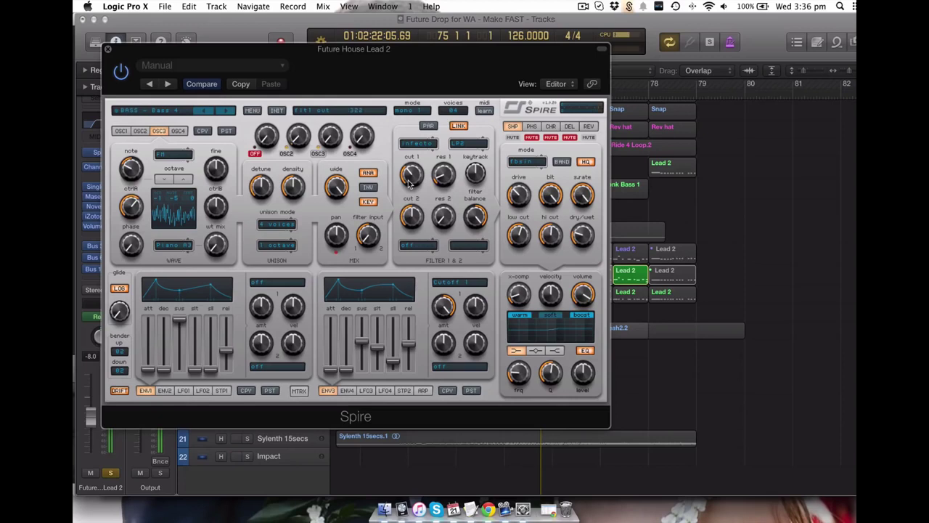
# Recheck oscillators 2 and 3 in the lead's Spire synth and close its window
pyautogui.click(138, 131)
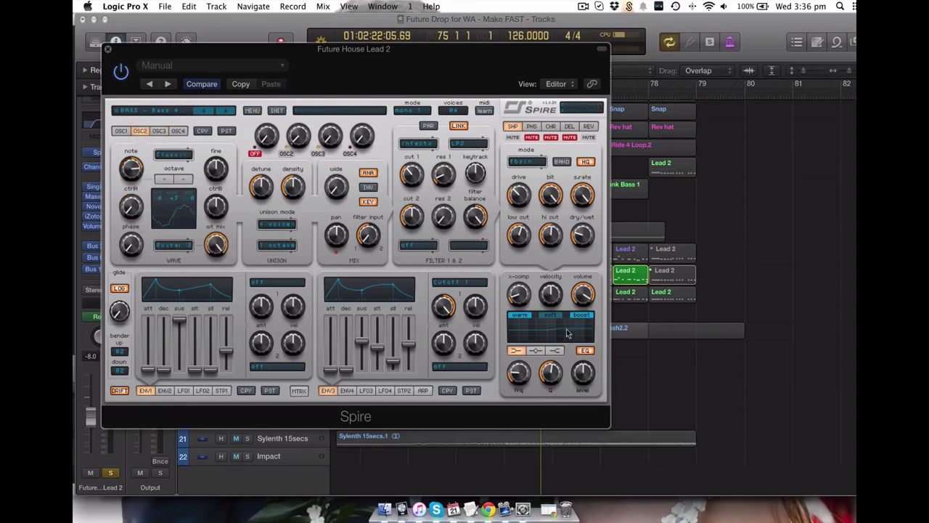
pyautogui.click(159, 131)
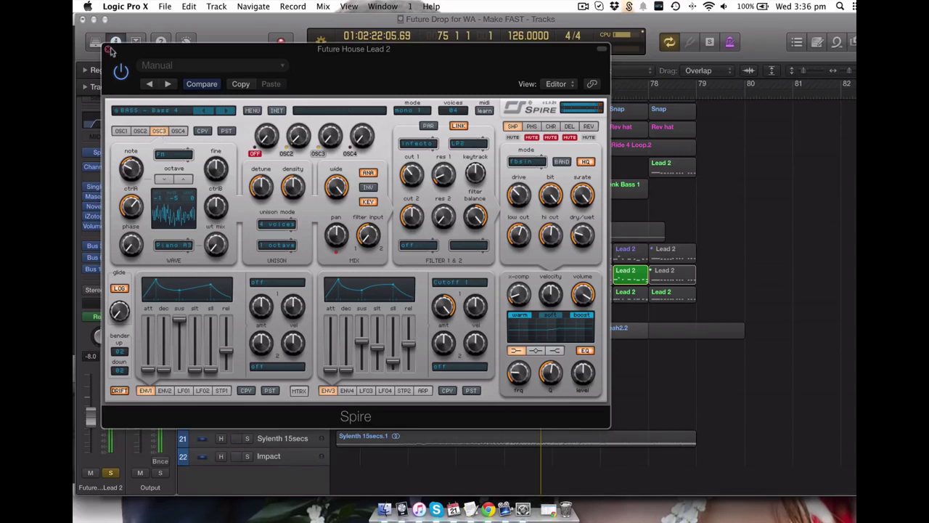
pyautogui.click(108, 48)
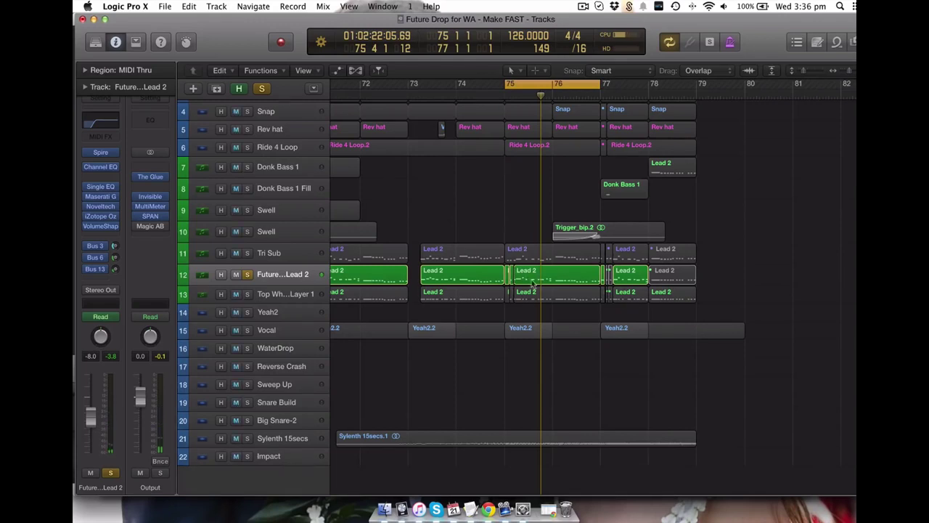
# Join the Future House Lead 2 track's regions between bars 75 and 77 into one and view its notes in the Piano Roll
pyautogui.moveTo(619, 244); pyautogui.dragTo(444, 325)
pyautogui.click(502, 309)
pyautogui.keyDown('shift'); pyautogui.click(514, 307); pyautogui.keyUp('shift')
pyautogui.keyDown('shift'); pyautogui.click(536, 303); pyautogui.keyUp('shift')
pyautogui.press('super+j')
pyautogui.doubleClick(541, 316)
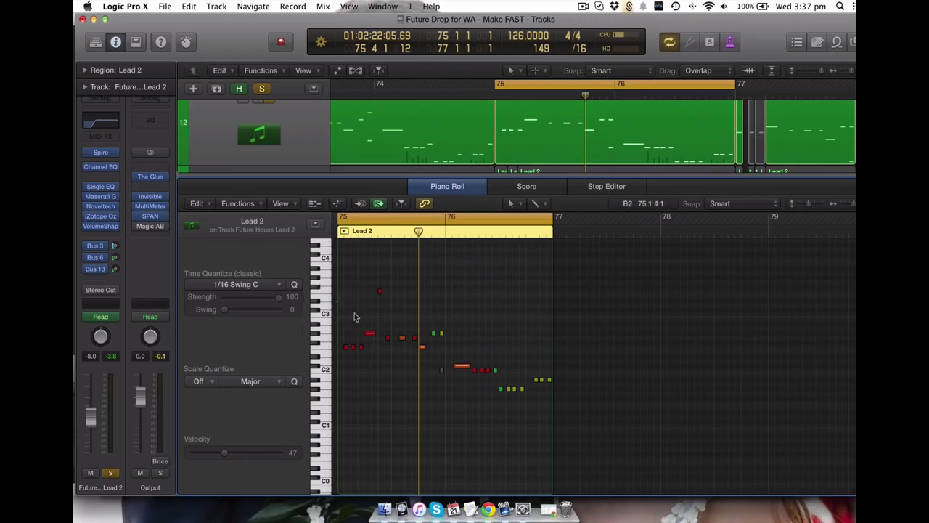
pyautogui.press('p')
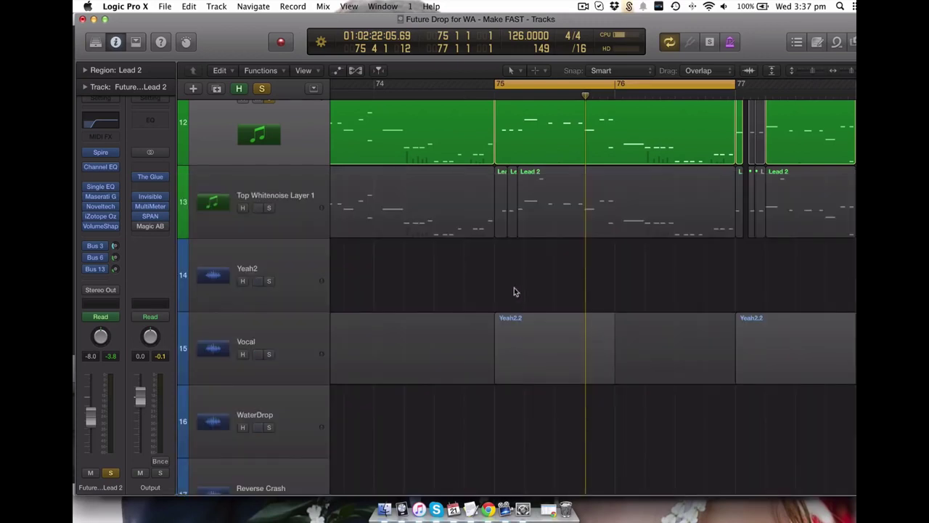
pyautogui.press('z')
pyautogui.press('Escape')
pyautogui.press('Escape')
# Play the bar 75 to 77 loop with only the Future House Lead 2 track soloed
pyautogui.click(247, 274)
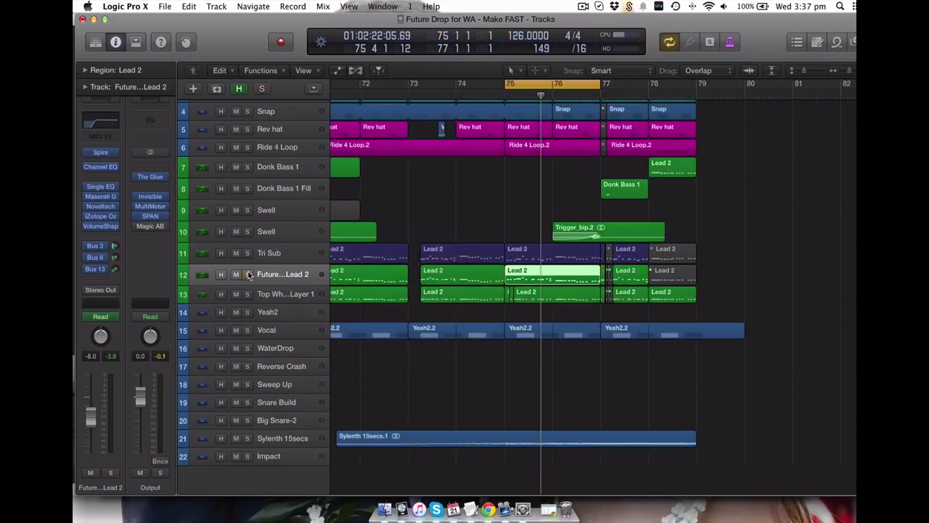
pyautogui.click(247, 274)
pyautogui.click(248, 293)
pyautogui.click(253, 301)
pyautogui.click(248, 294)
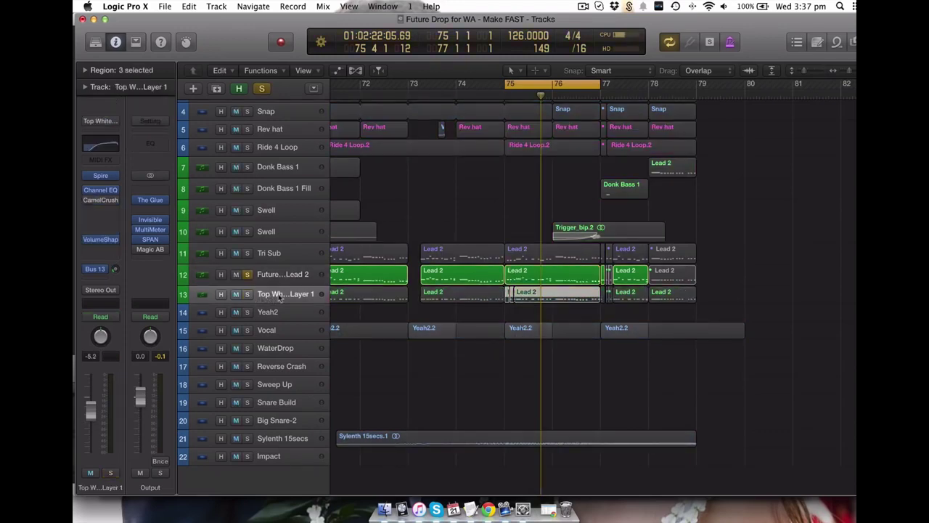
pyautogui.press('space')
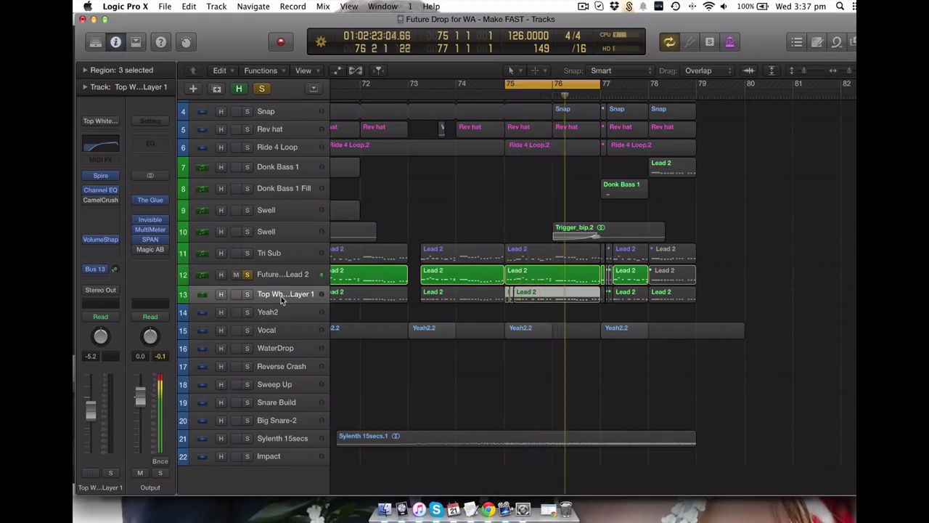
pyautogui.press('space')
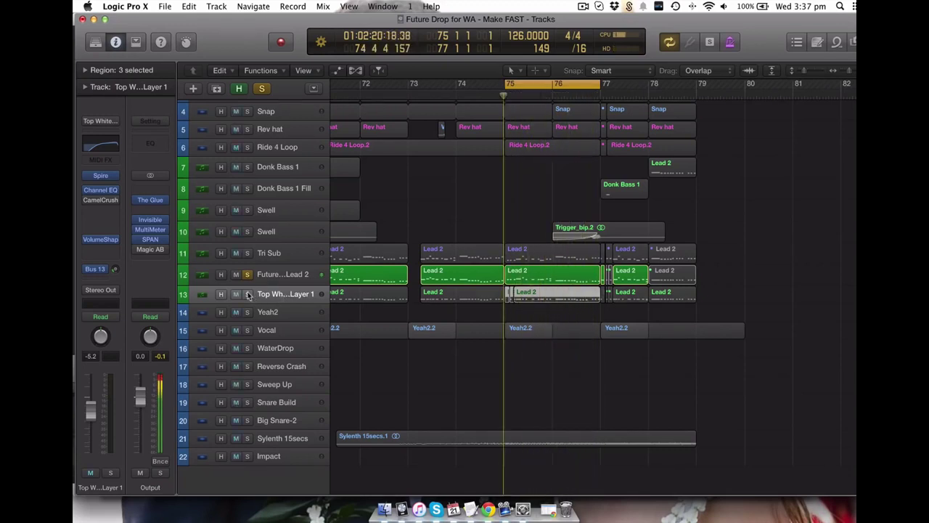
# Audition the lead with and without the Top Whitenoise Layer 1 track soloed, finishing with only Future House Lead 2 soloed
pyautogui.click(247, 293)
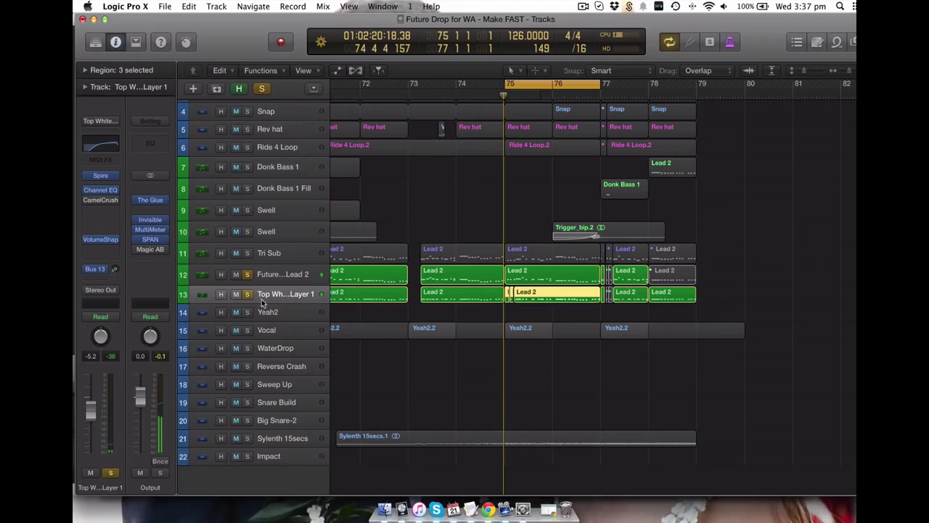
pyautogui.press('space')
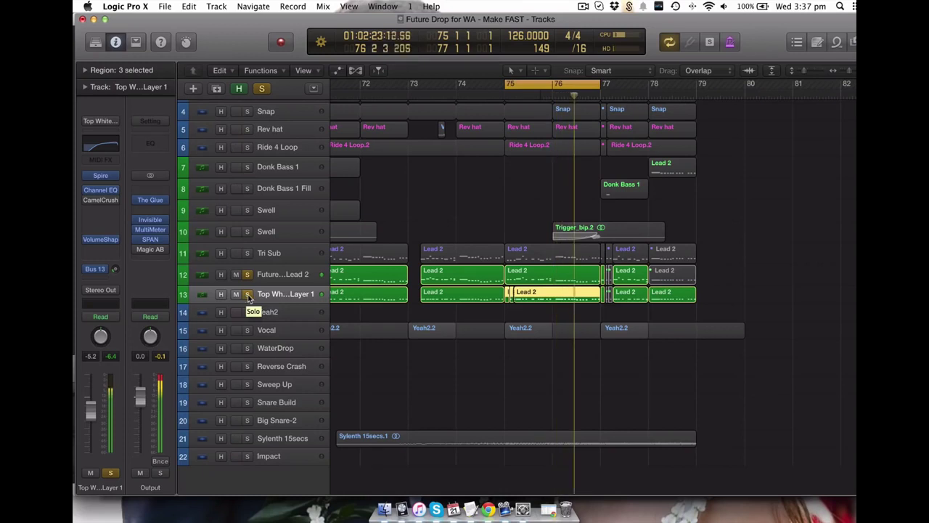
pyautogui.click(247, 294)
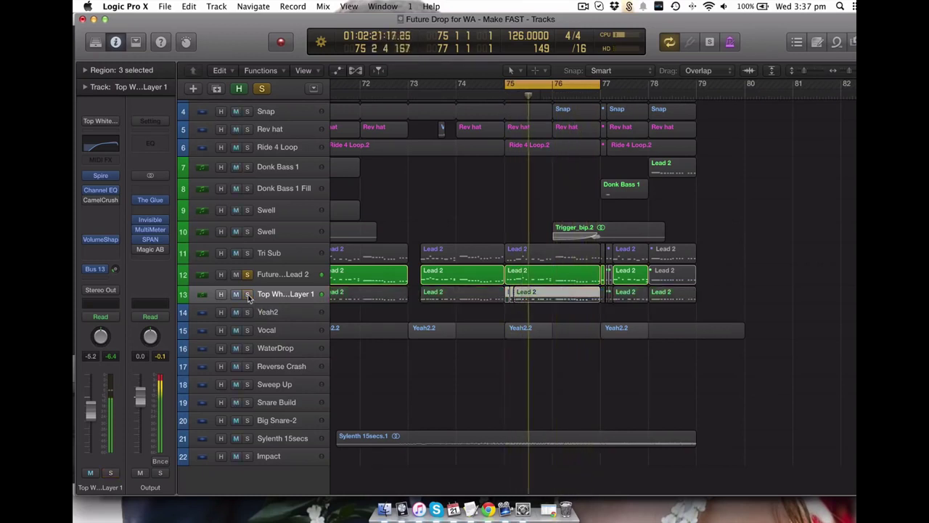
pyautogui.click(246, 294)
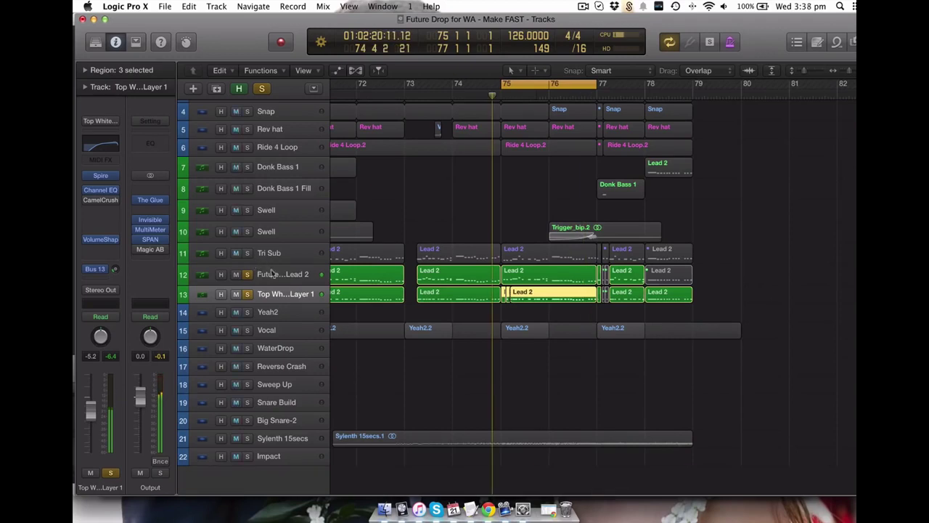
pyautogui.click(272, 274)
pyautogui.click(246, 275)
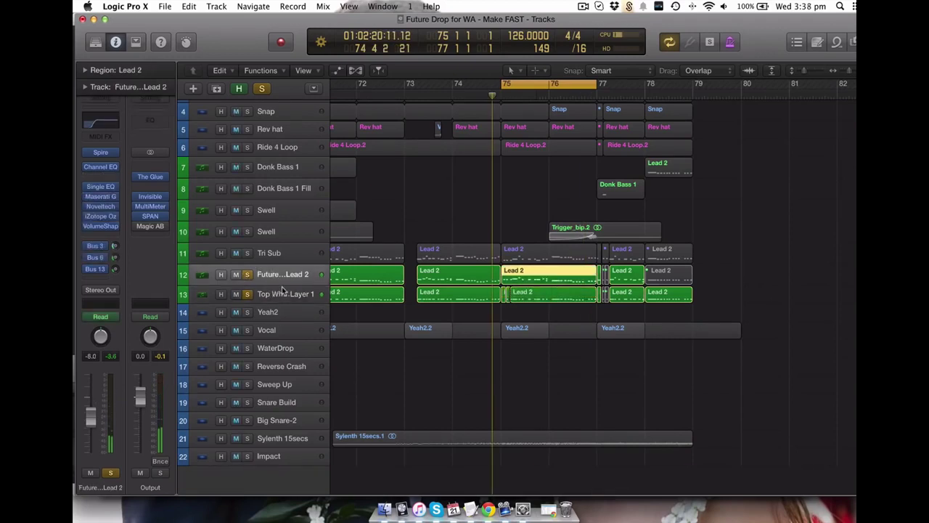
pyautogui.click(247, 294)
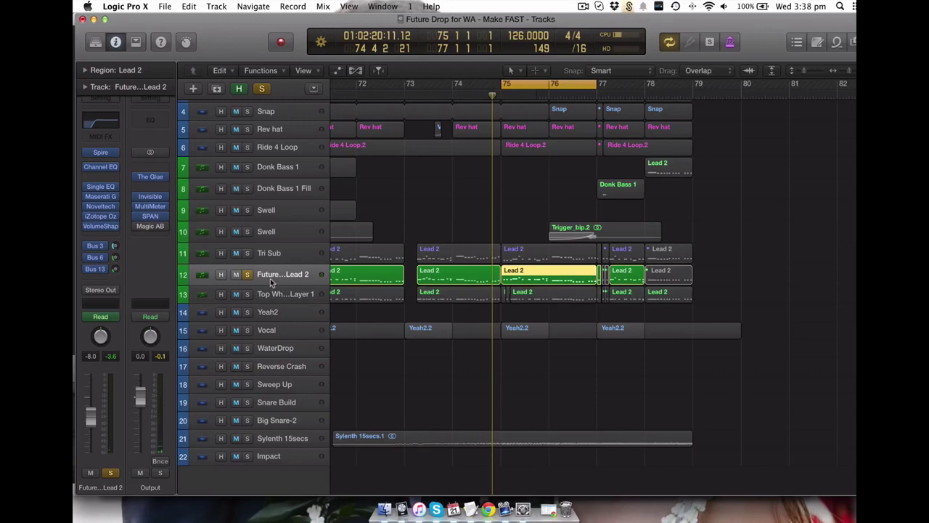
# Examine the Channel EQ, Single Band EQ and Maserati GRP plug-ins on the Future House Lead 2 track
pyautogui.click(100, 166)
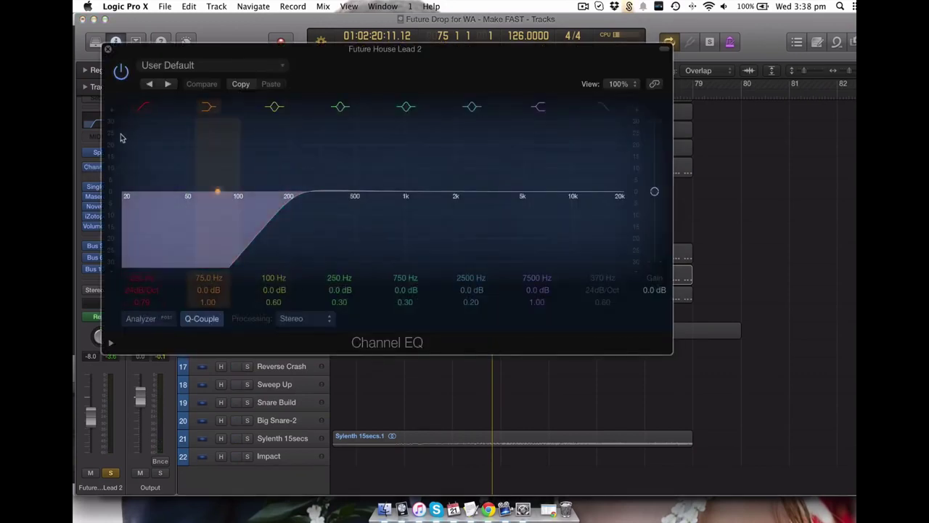
pyautogui.click(108, 49)
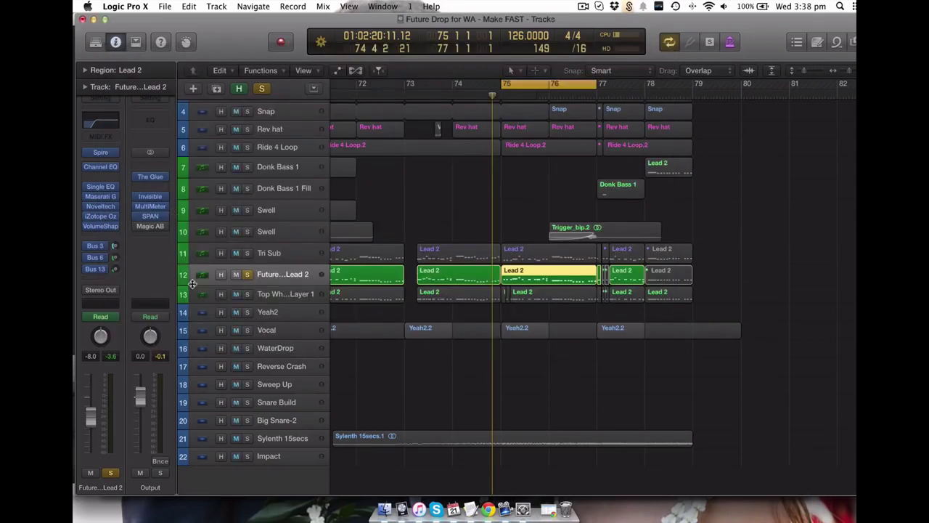
pyautogui.click(104, 189)
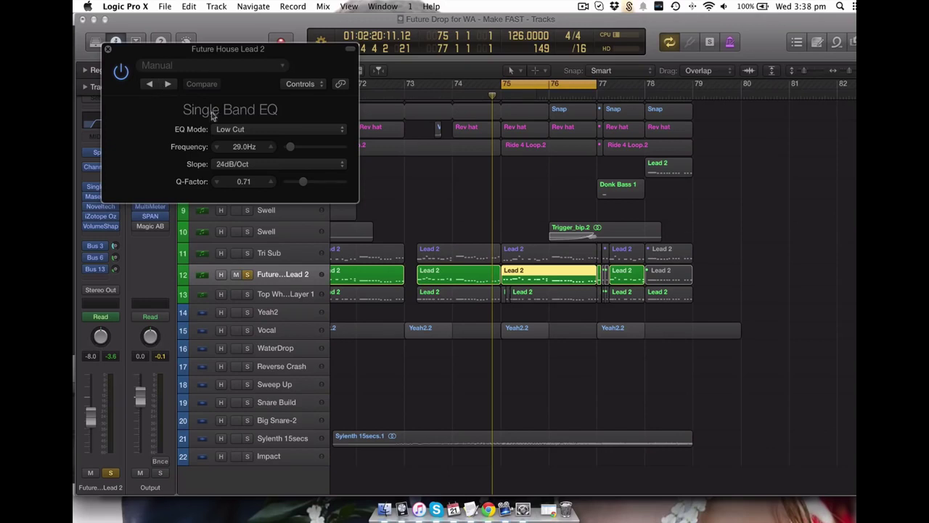
pyautogui.click(107, 49)
pyautogui.click(105, 197)
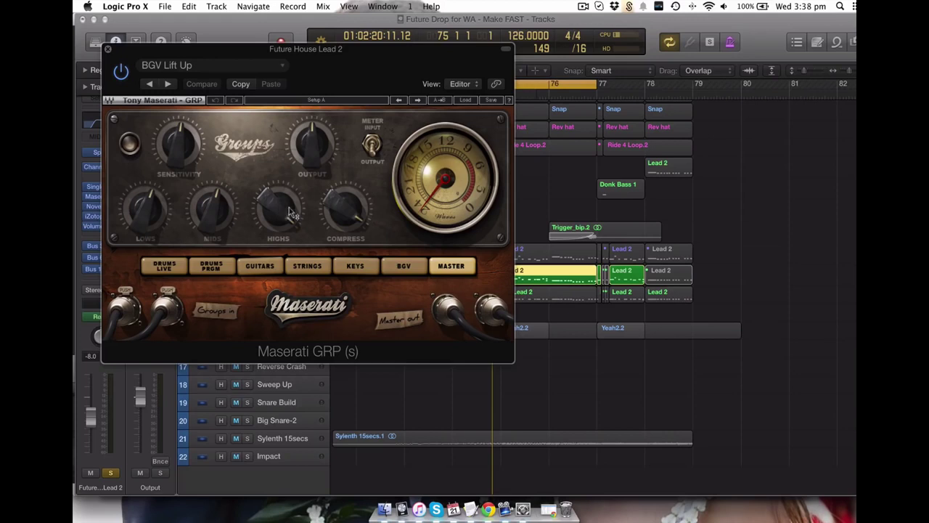
pyautogui.moveTo(322, 199); pyautogui.dragTo(338, 219)
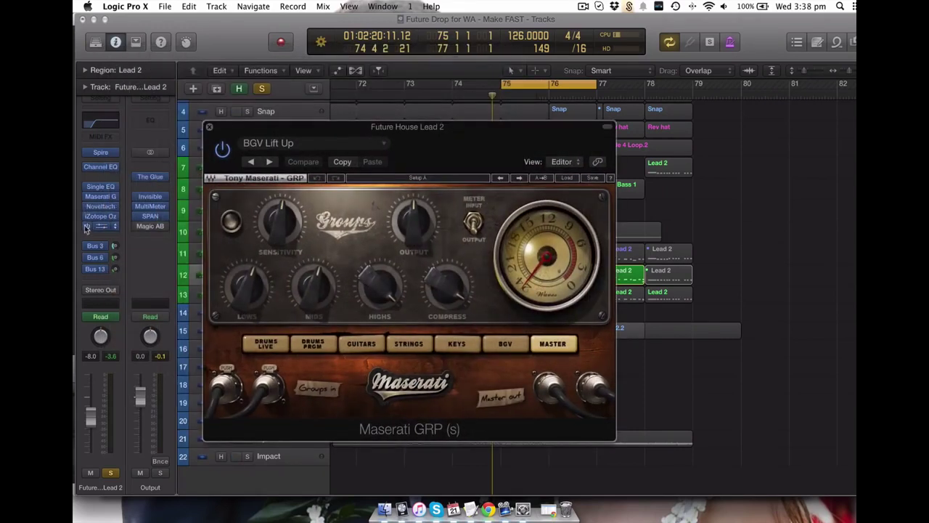
# Bypass the lead's inserts from Maserati GRP down and its bus sends, and play the loop while switching Maserati GRP back on
pyautogui.moveTo(85, 220); pyautogui.dragTo(85, 222)
pyautogui.click(89, 206)
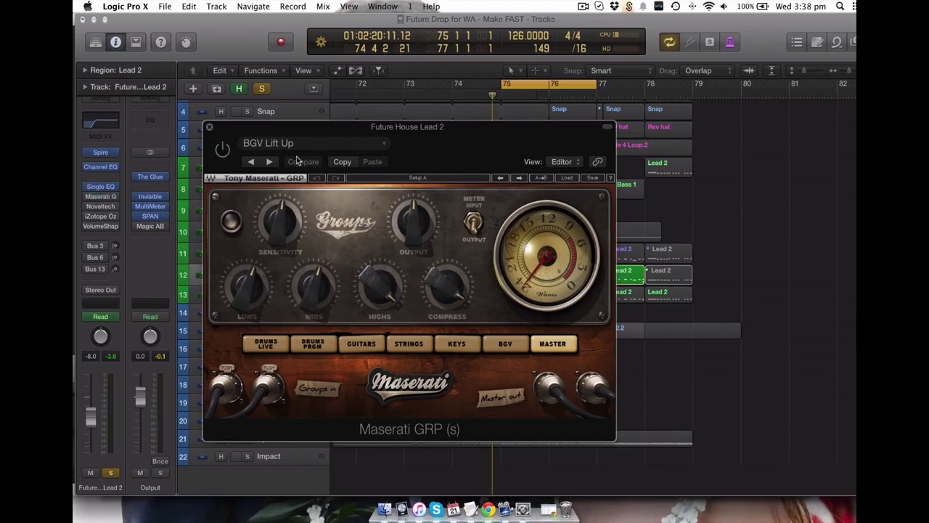
pyautogui.press('space')
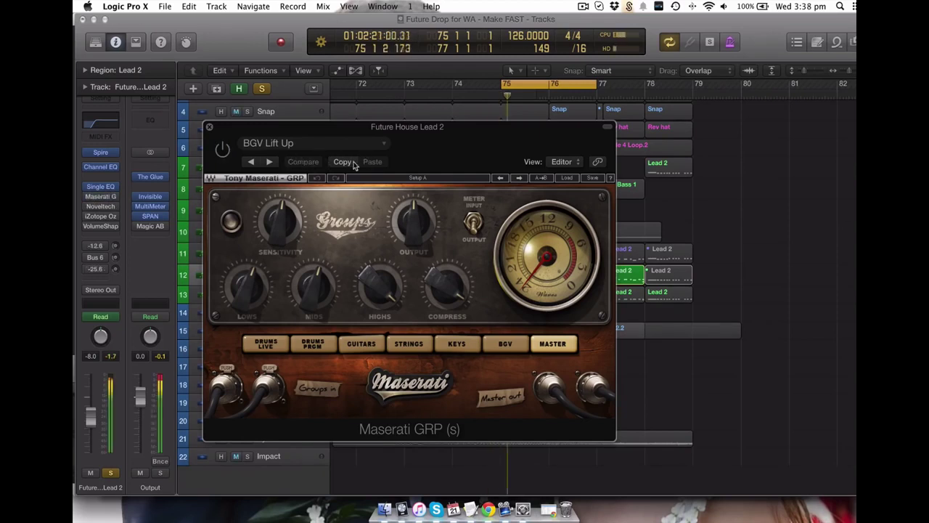
pyautogui.click(355, 162)
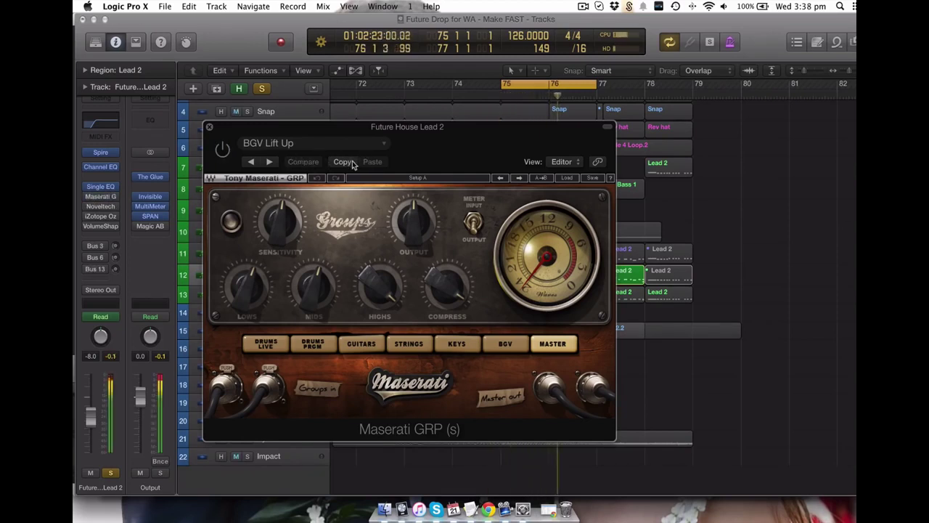
pyautogui.click(222, 149)
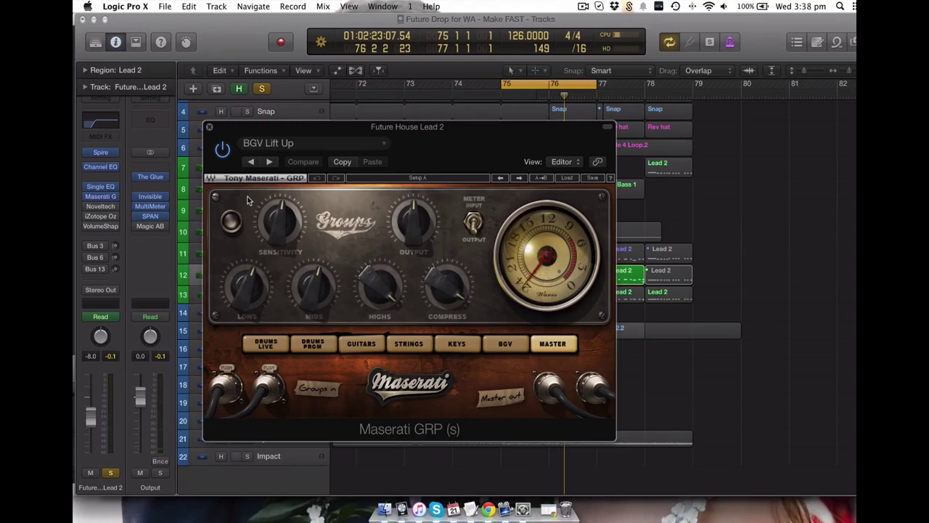
pyautogui.click(208, 128)
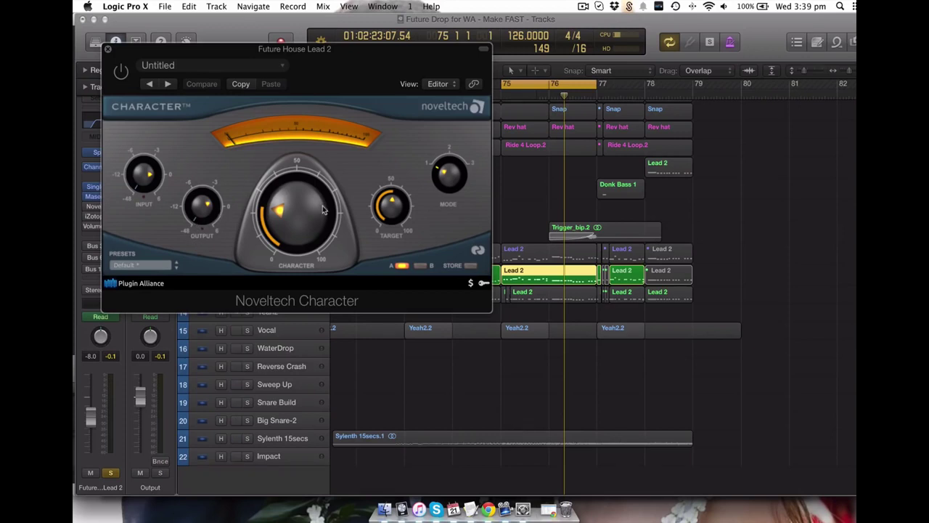
# Play the lead loop while switching the Noveltech Character plug-in back on to hear its effect
pyautogui.moveTo(229, 50); pyautogui.dragTo(470, 247)
pyautogui.moveTo(471, 210); pyautogui.dragTo(314, 167)
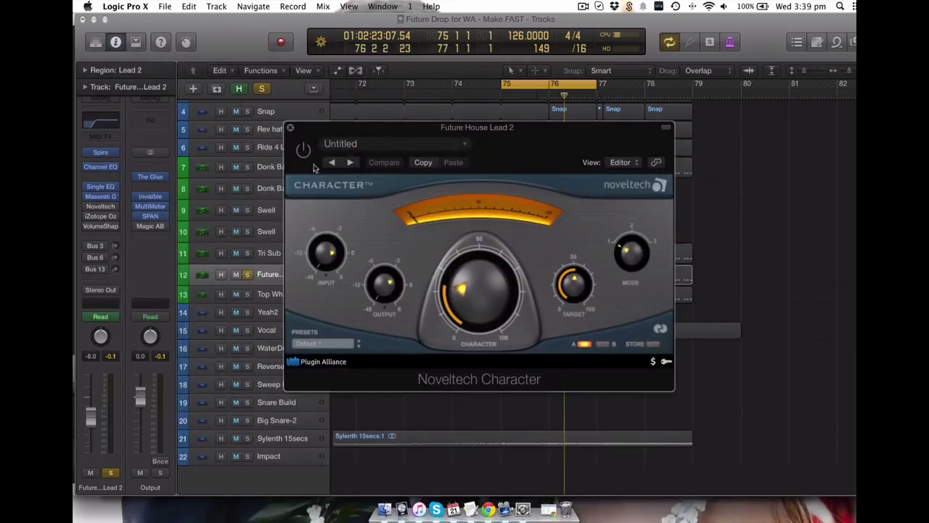
pyautogui.press('space')
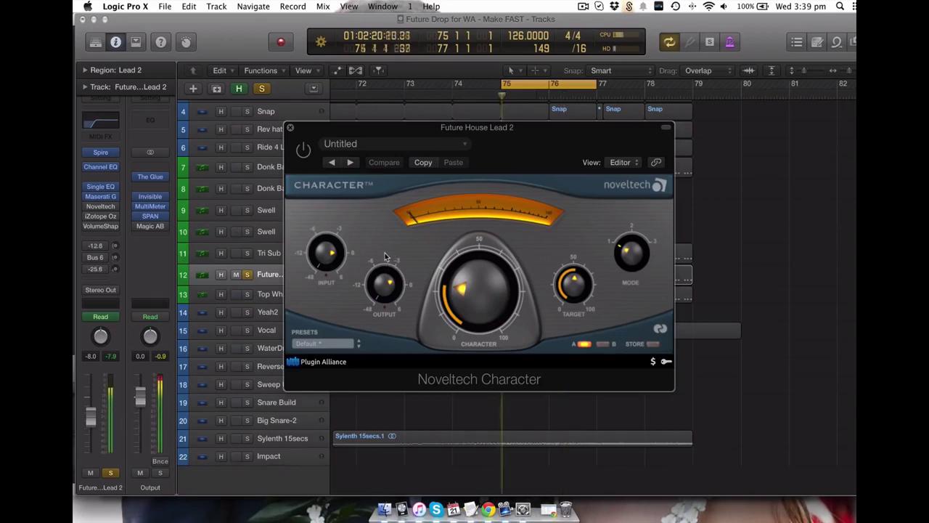
pyautogui.click(303, 151)
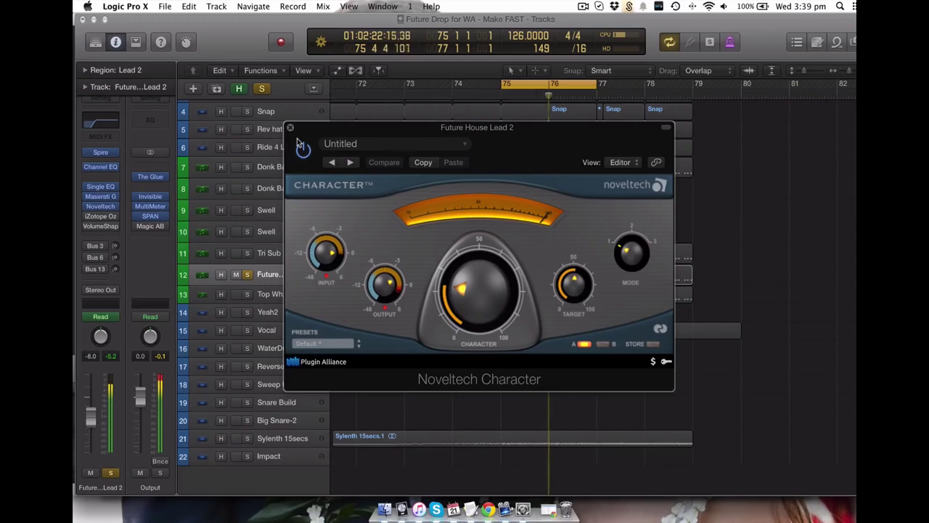
pyautogui.click(290, 127)
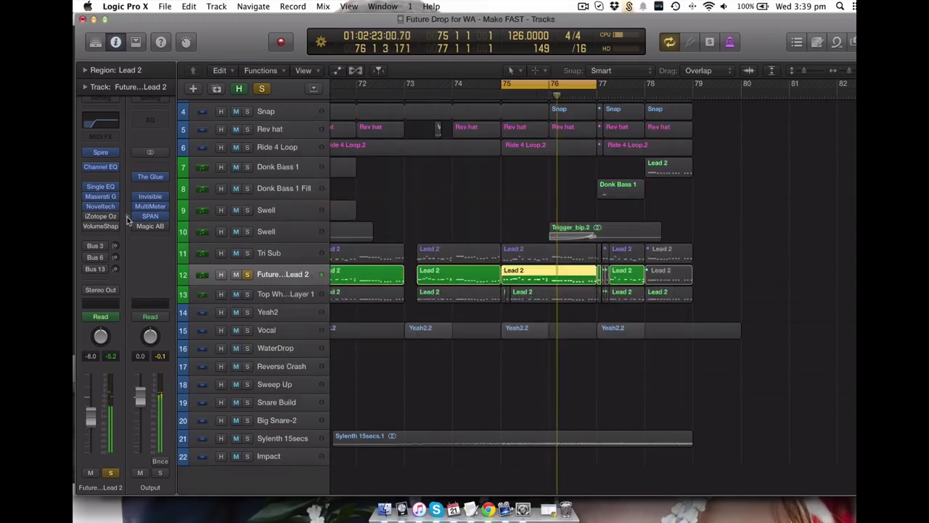
# Dismiss the Ozone 6 Imager's preset manager and compare the looping lead without and with the Imager, leaving it enabled
pyautogui.click(101, 216)
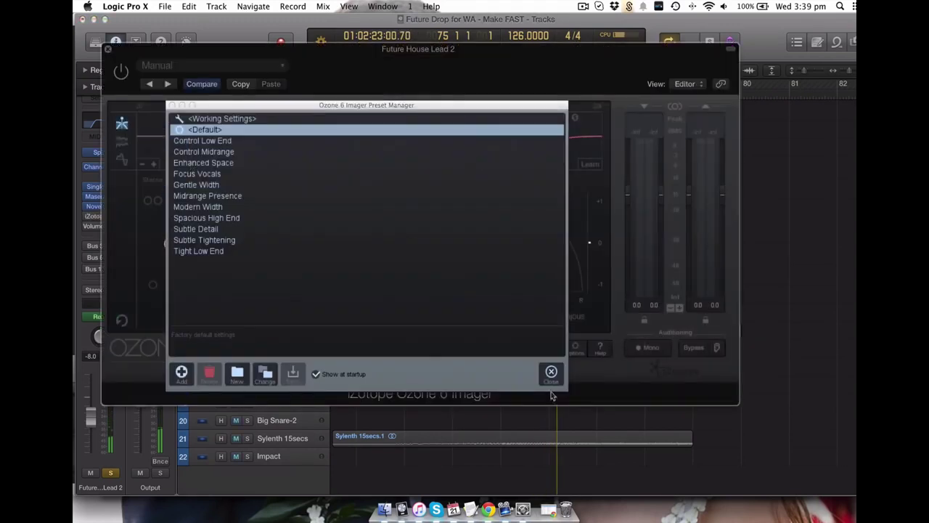
pyautogui.click(551, 372)
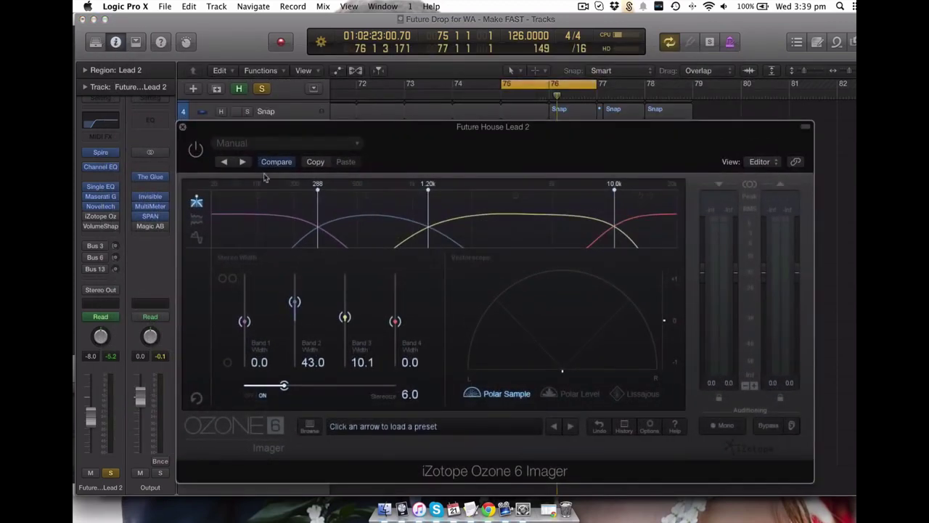
pyautogui.press('space')
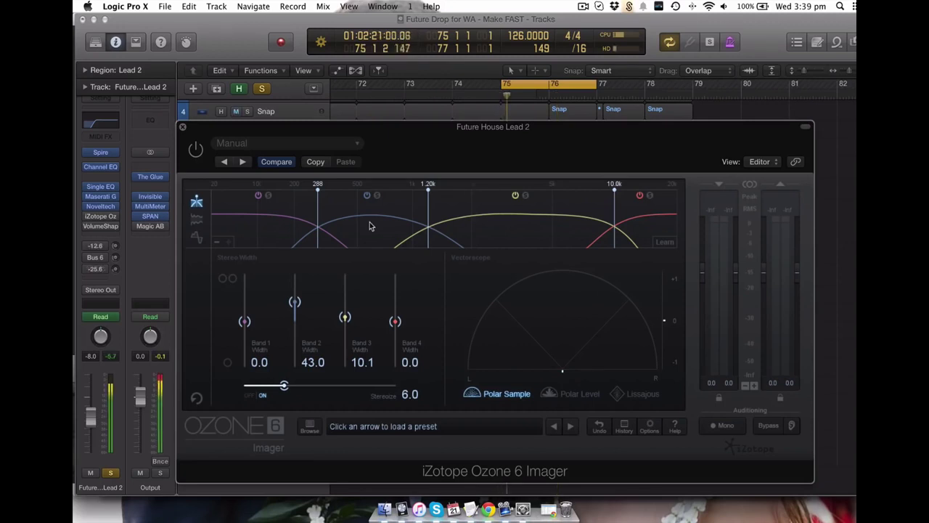
pyautogui.click(194, 155)
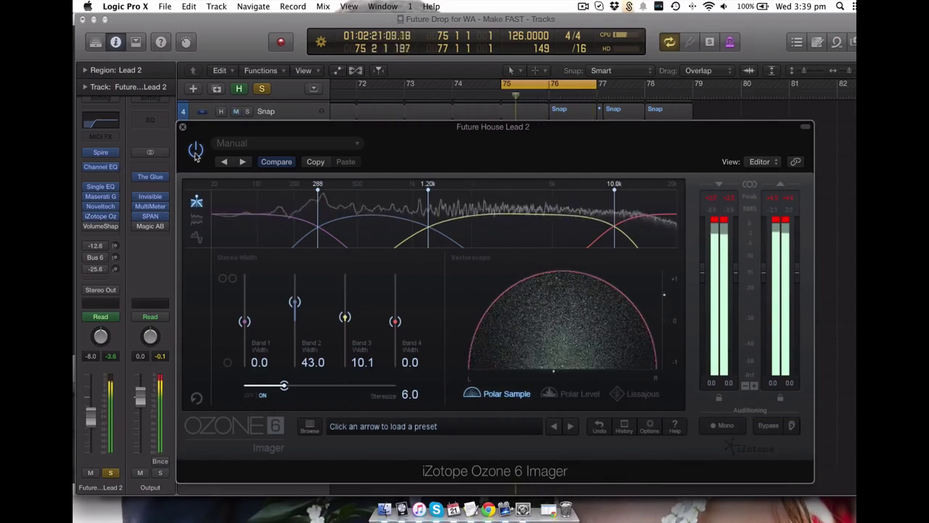
pyautogui.click(195, 155)
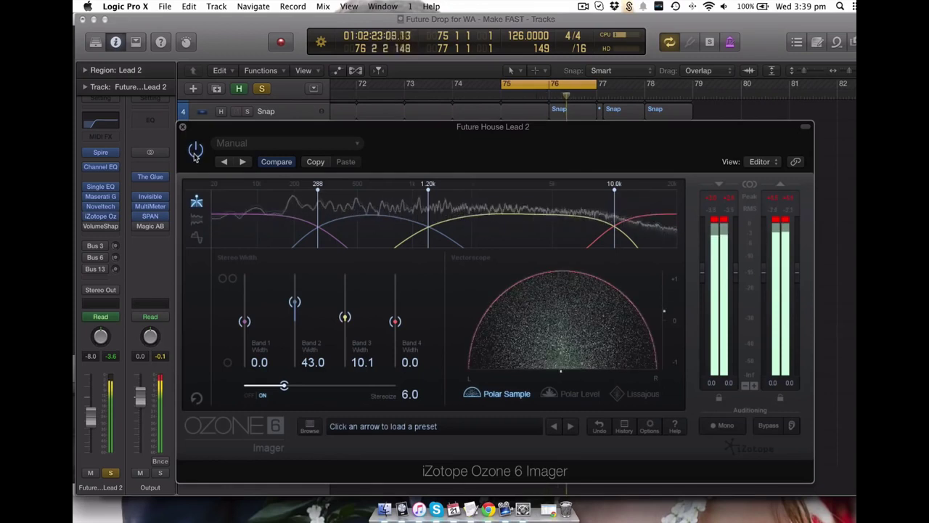
pyautogui.press('super+w')
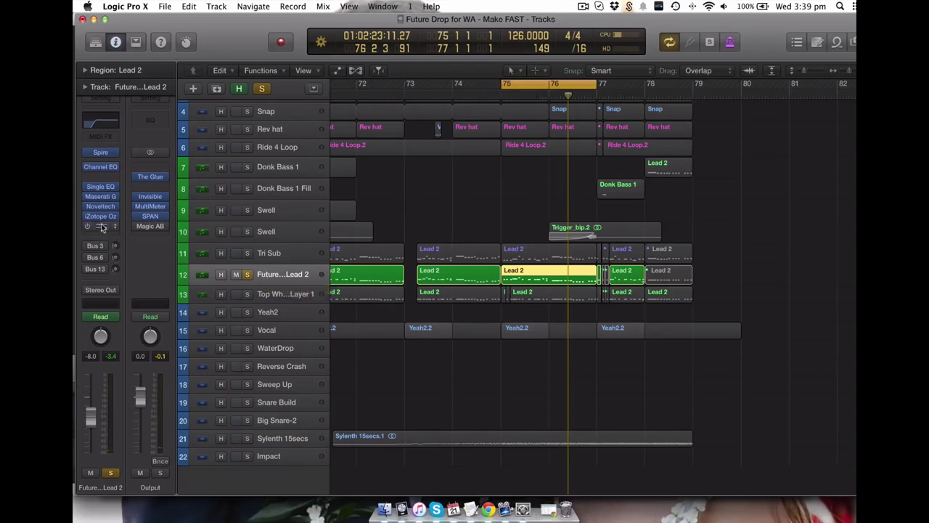
# Re-enable the lead's Bus 3 and Bus 6 sends while the loop plays
pyautogui.click(95, 246)
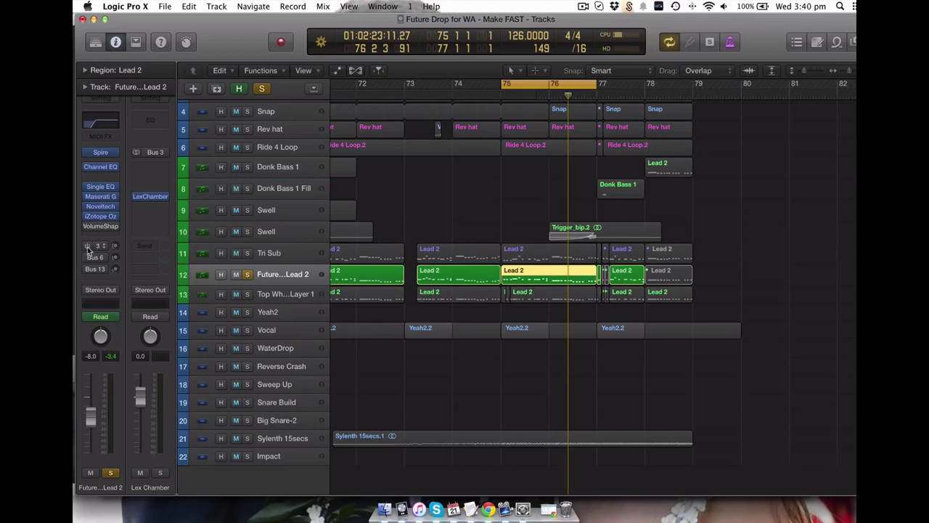
pyautogui.press('space')
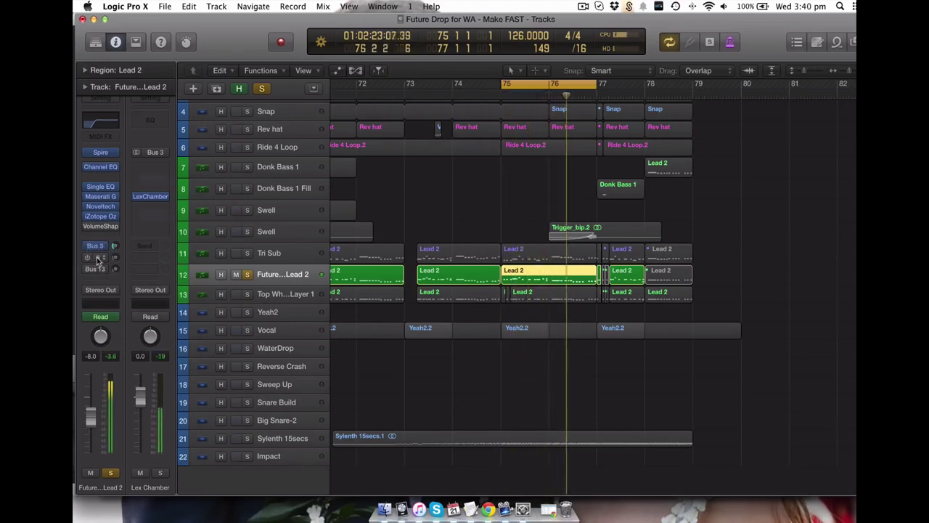
pyautogui.click(86, 259)
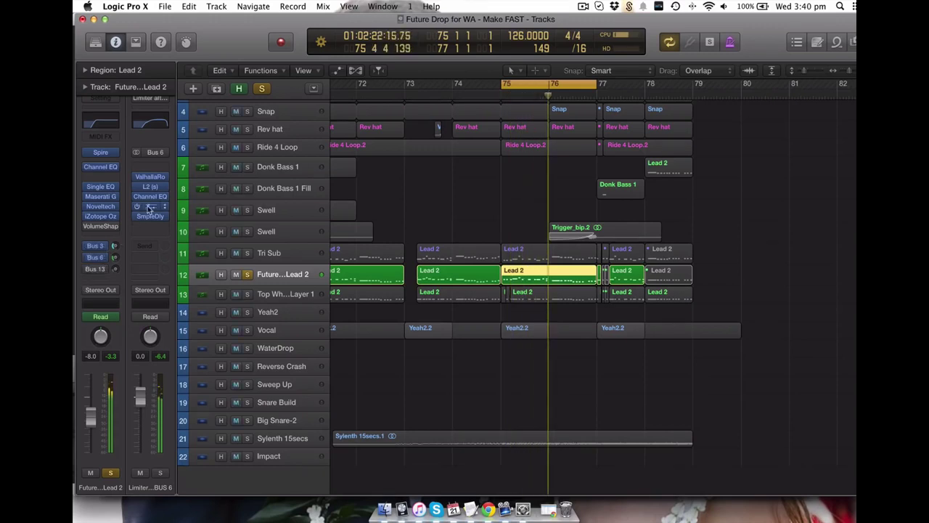
# Examine the ValhallaRoom reverb settings on the Bus 6 channel
pyautogui.moveTo(147, 188)
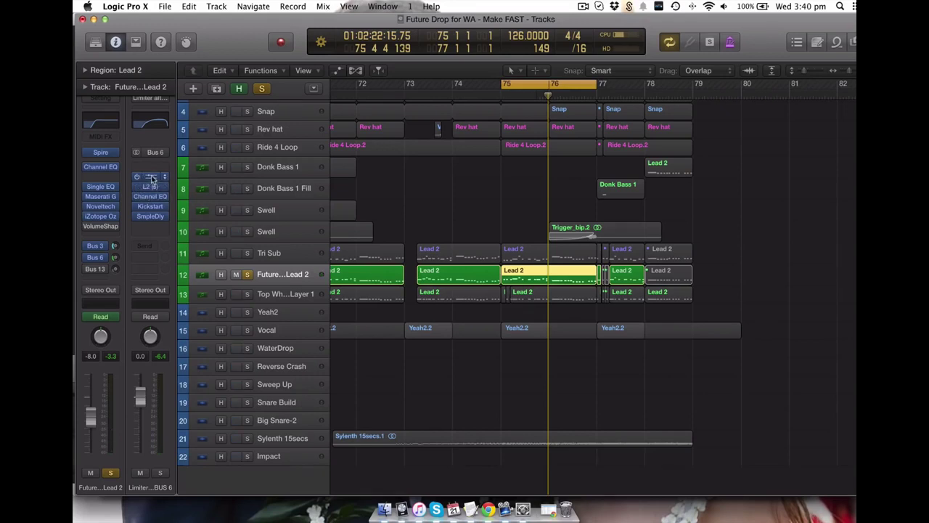
pyautogui.click(151, 178)
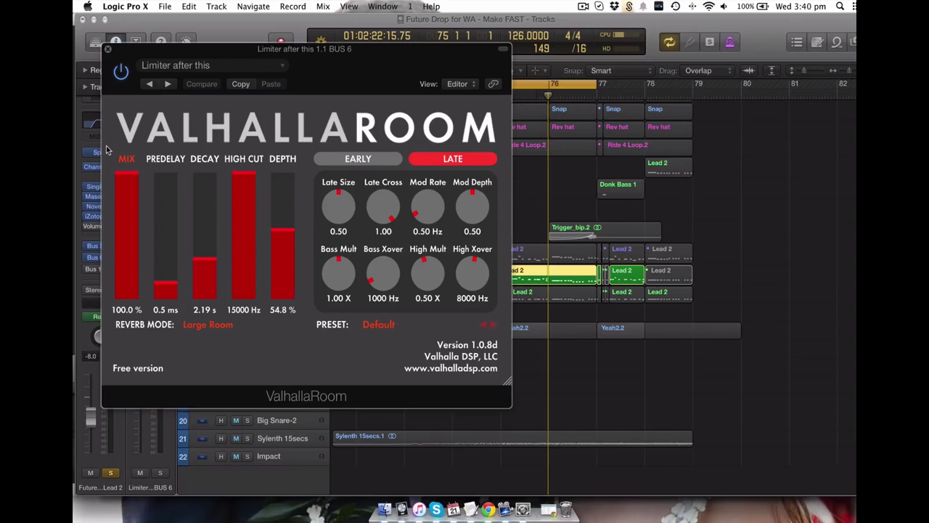
pyautogui.click(106, 49)
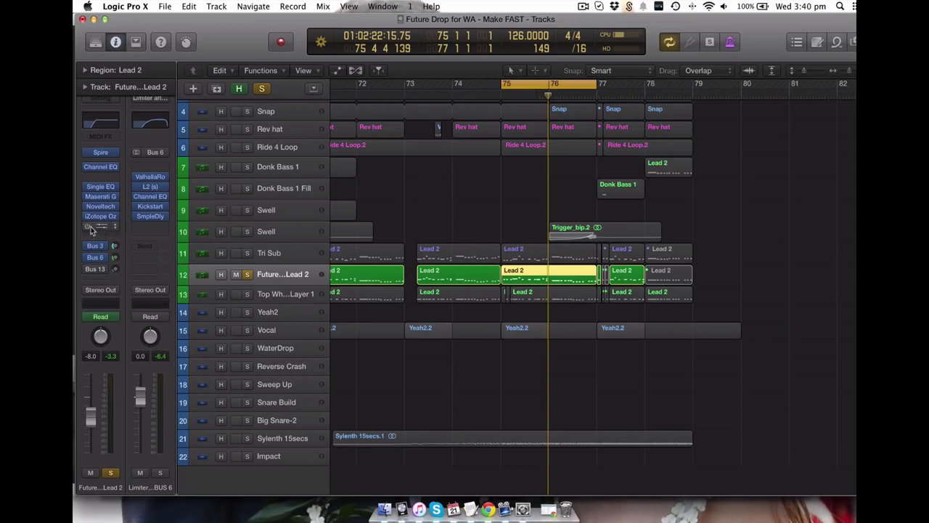
# Enable the lead's Bus 13 send and VolumeShaper insert, audition the loop, and unsolo Future House Lead 2
pyautogui.click(95, 274)
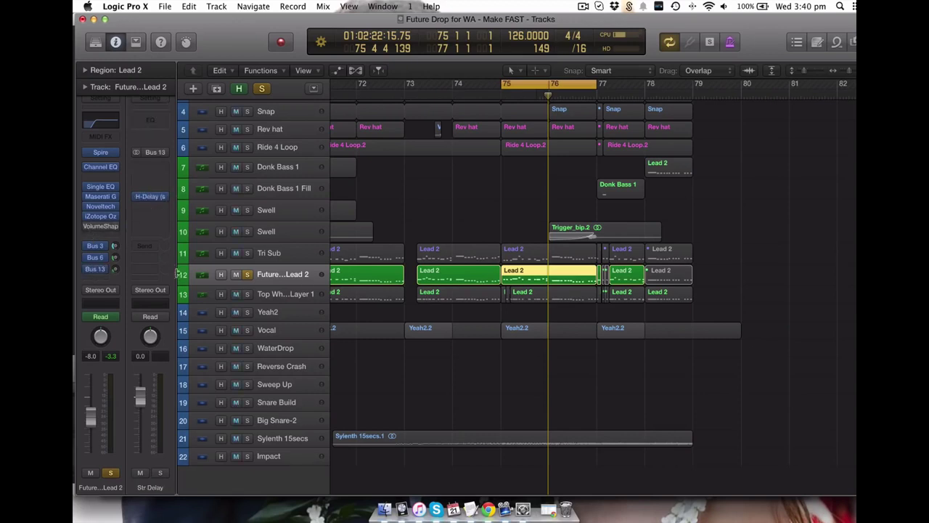
pyautogui.press('space')
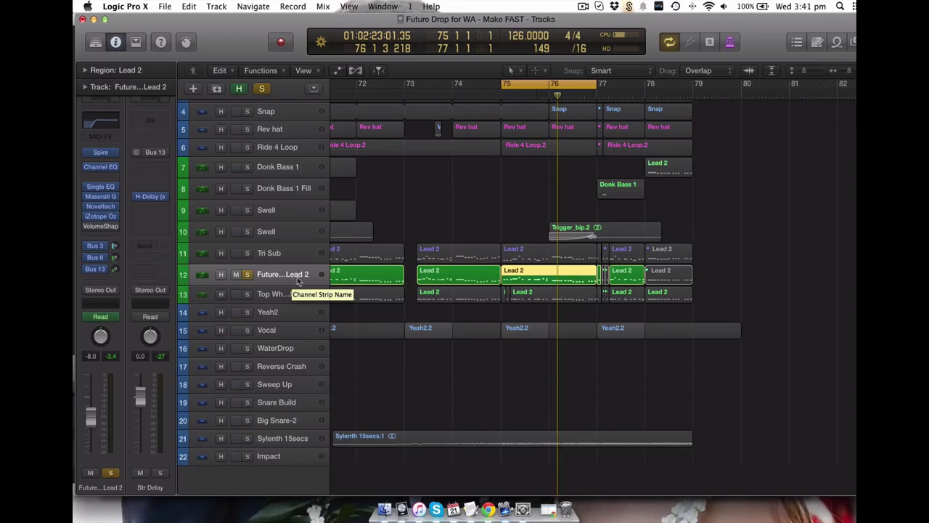
pyautogui.hscroll(-1, 250, 277)
pyautogui.click(248, 276)
pyautogui.rightClick(455, 204)
pyautogui.press('Escape')
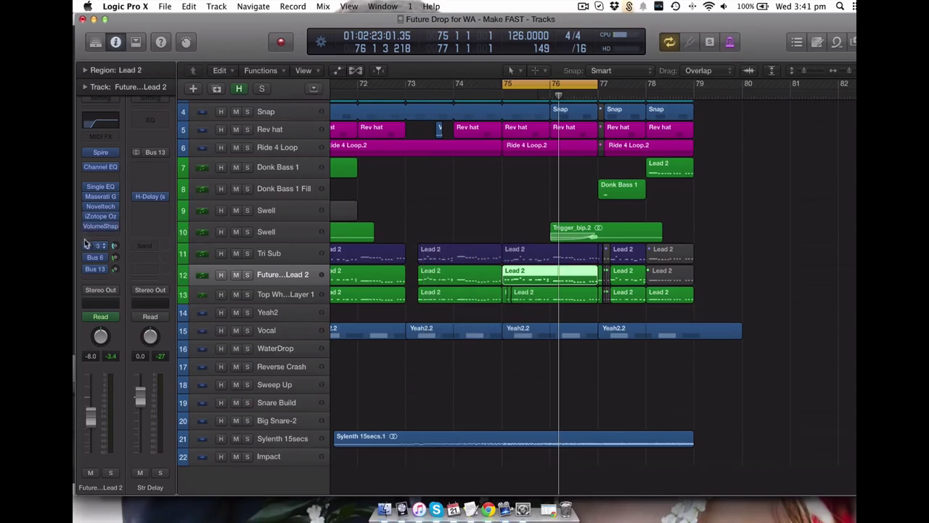
# Select the Tri Sub track and choose TriSub as the virtual analog oscillator wave in its A.N.A synth
pyautogui.click(315, 257)
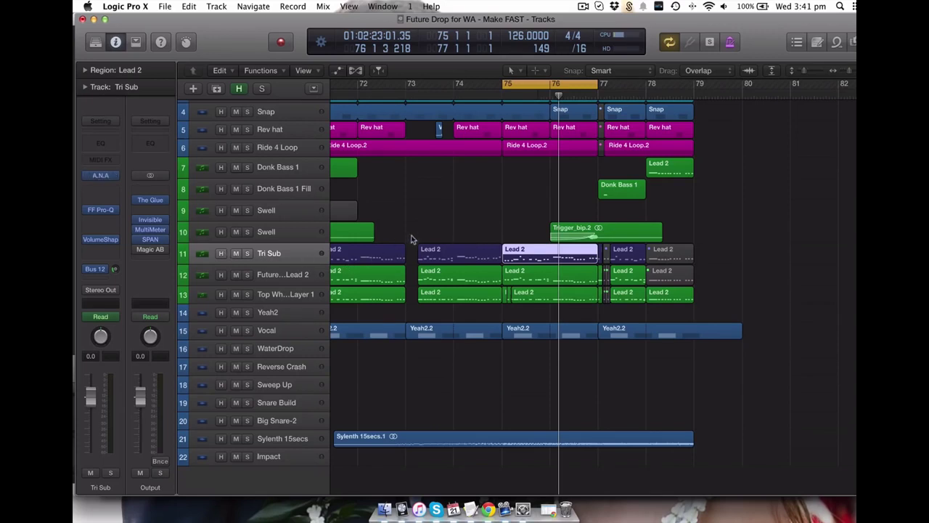
pyautogui.click(527, 298)
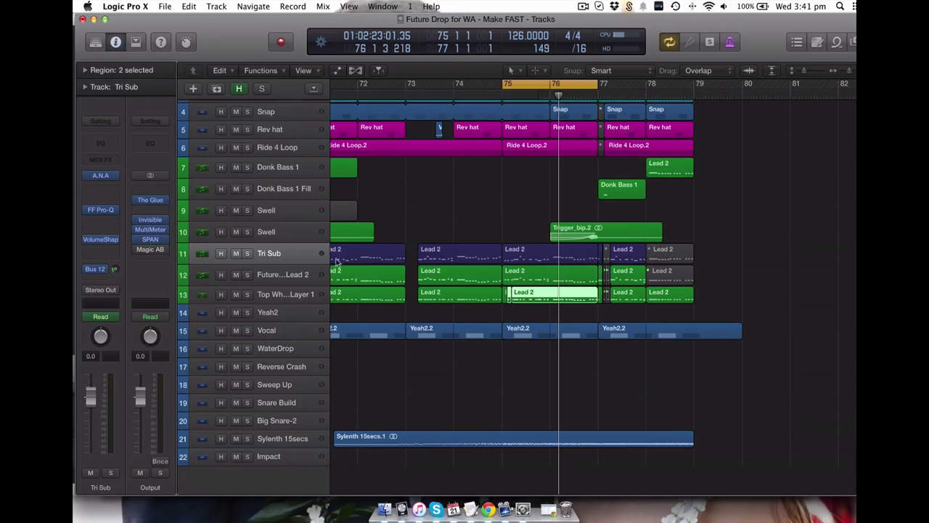
pyautogui.click(288, 256)
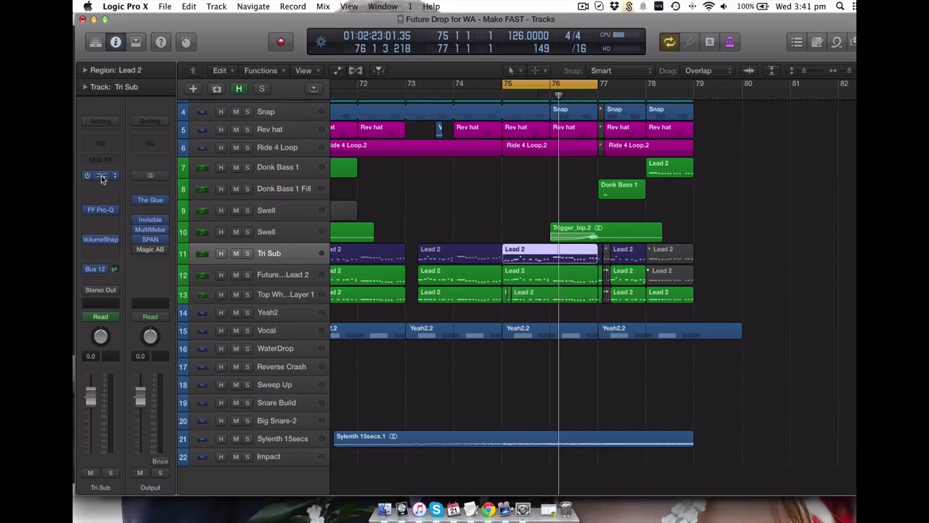
pyautogui.click(101, 177)
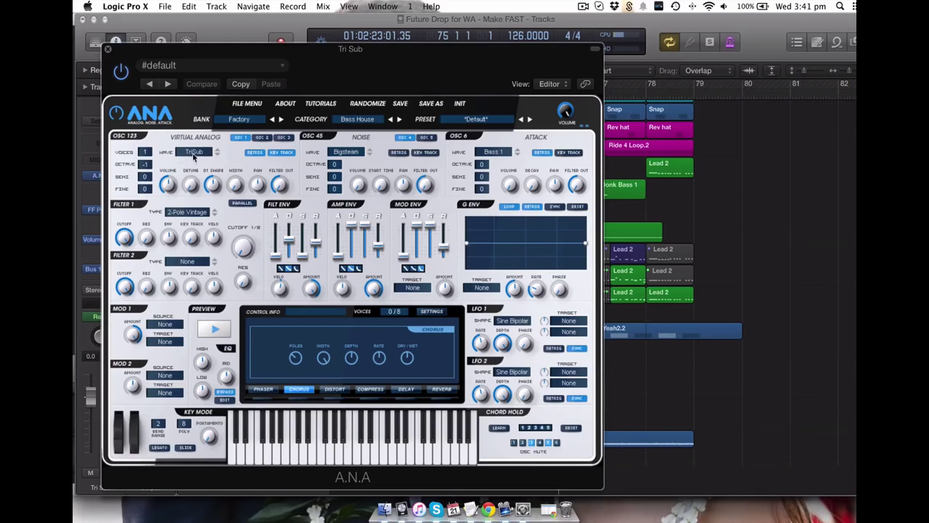
pyautogui.click(194, 154)
pyautogui.scroll(-10, 218, 298)
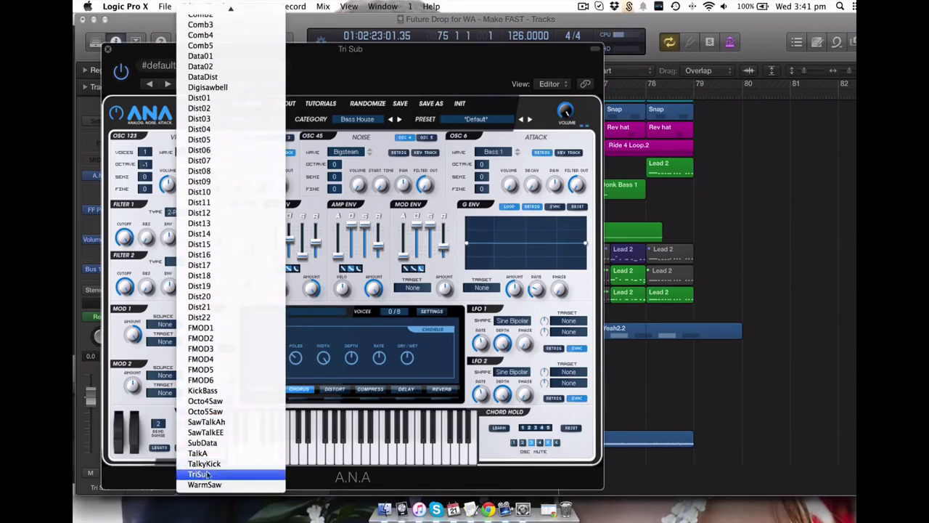
pyautogui.click(215, 476)
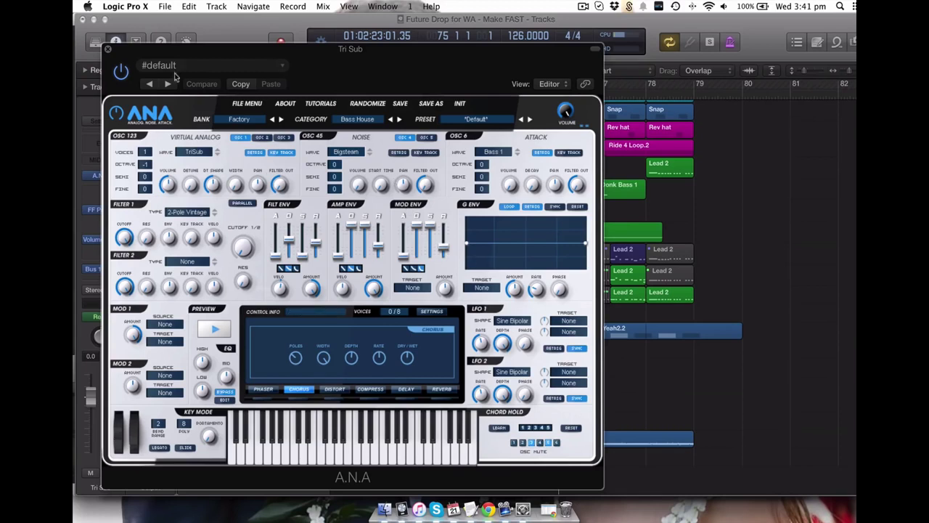
pyautogui.click(108, 50)
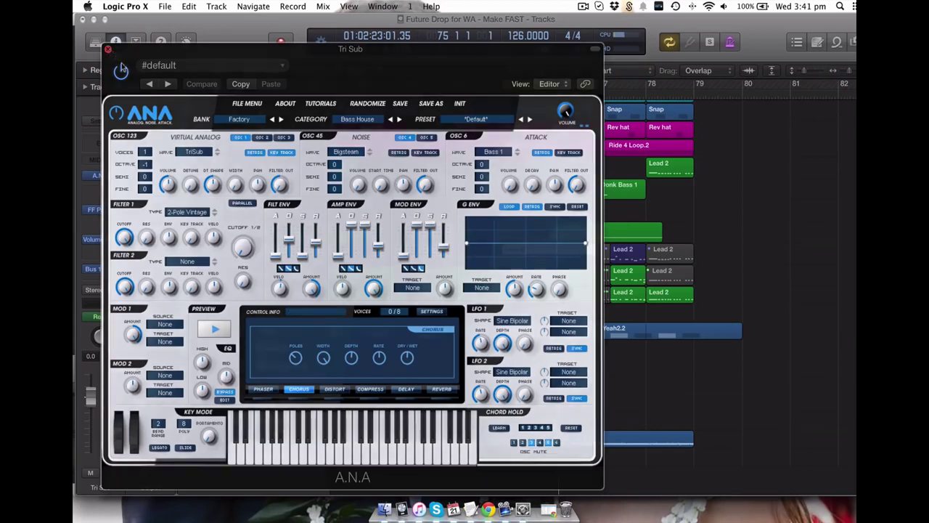
# Solo the Tri Sub track and play its loop with FF Pro-Q, VolumeShaper and the Bus 12 send bypassed
pyautogui.click(247, 253)
pyautogui.click(86, 209)
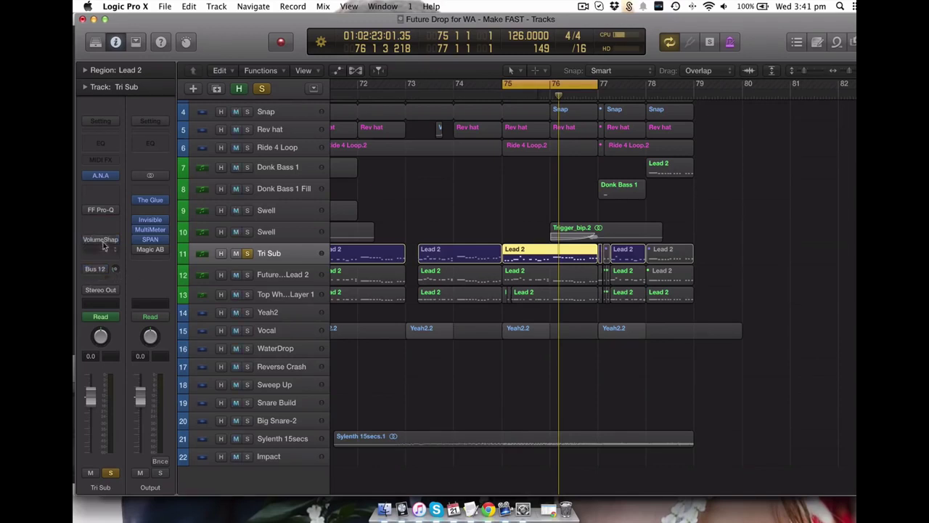
pyautogui.moveTo(159, 251)
pyautogui.press('space')
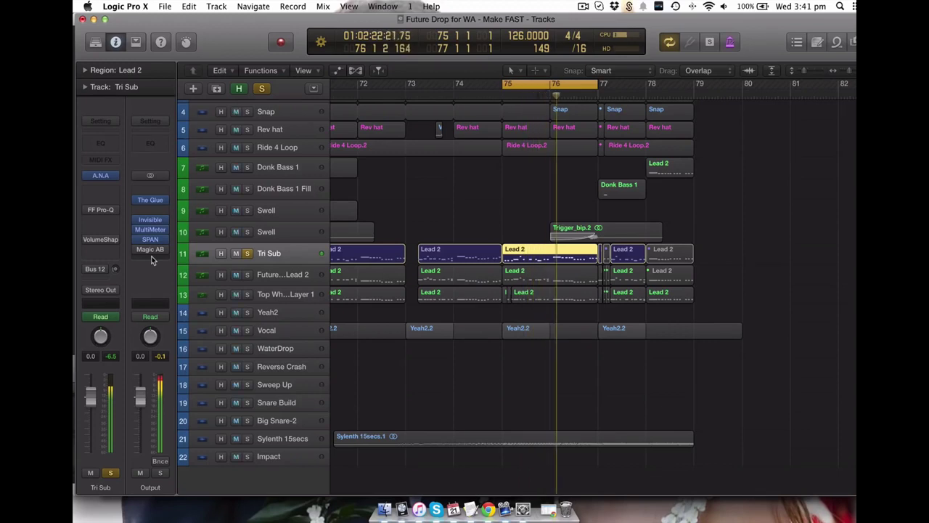
pyautogui.press('space')
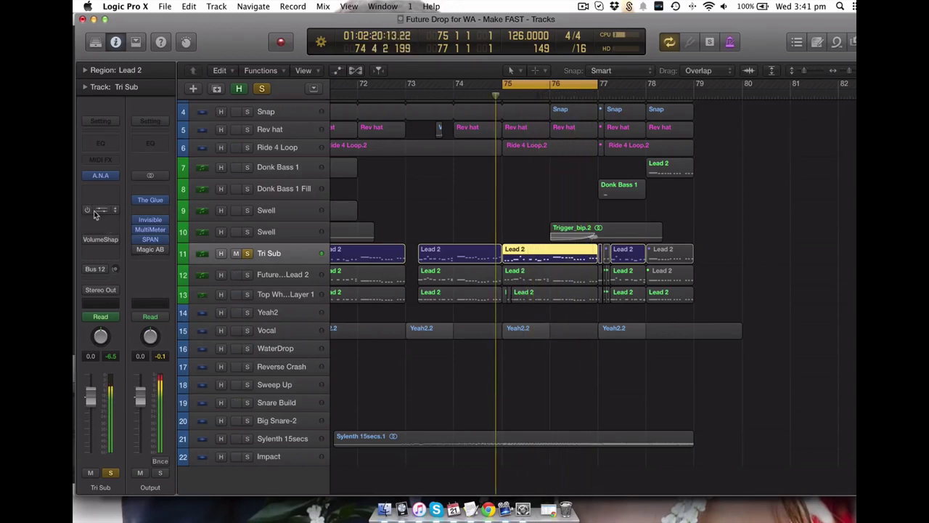
# Check the processing modes of the Tri Sub's FF Pro-Q, audition the loop with it bypassed, and leave it enabled
pyautogui.click(101, 211)
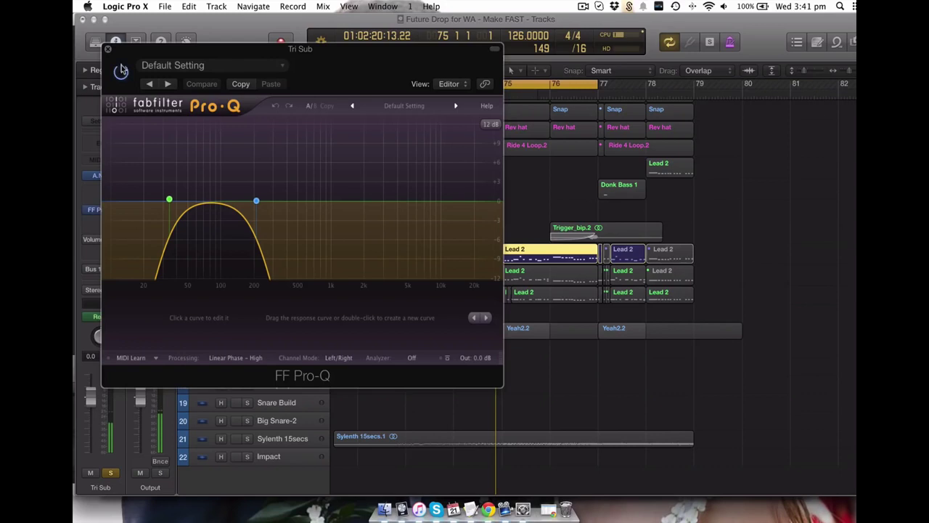
pyautogui.click(233, 358)
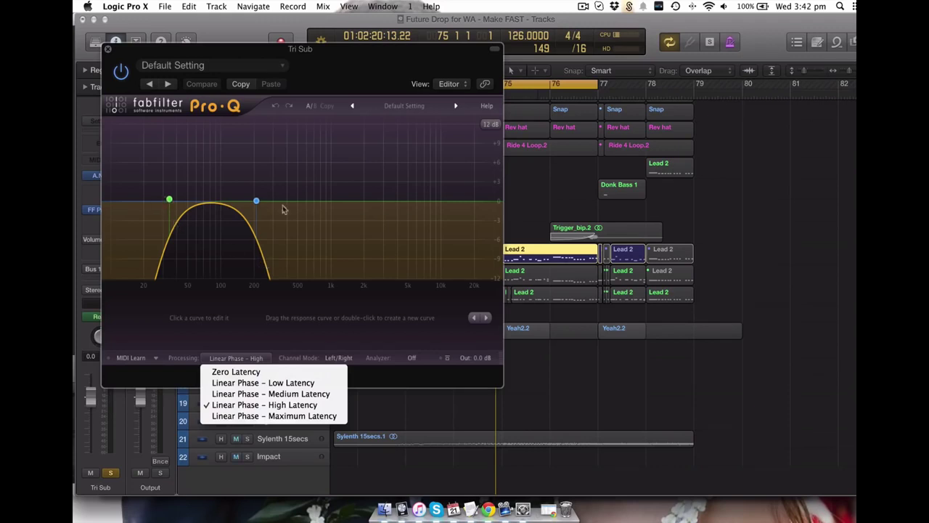
pyautogui.click(125, 79)
pyautogui.moveTo(162, 49); pyautogui.dragTo(366, 171)
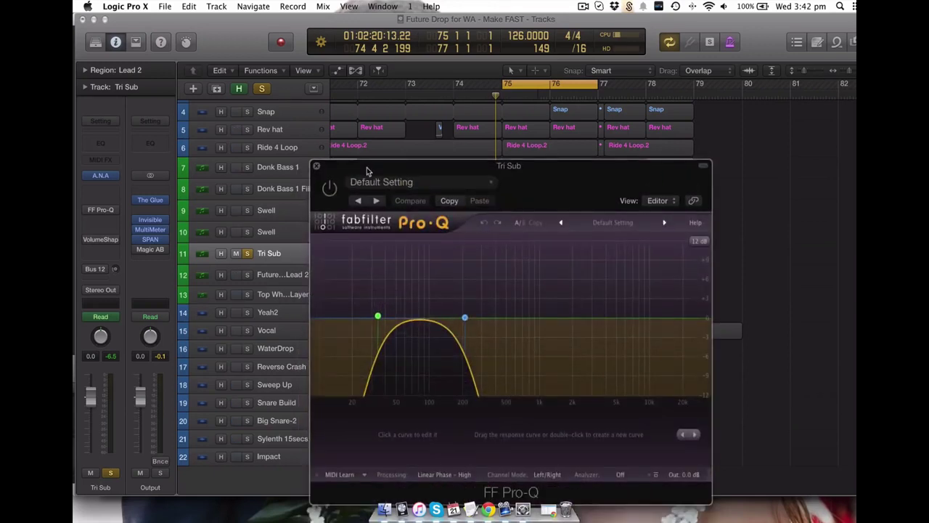
pyautogui.moveTo(402, 172); pyautogui.dragTo(395, 180)
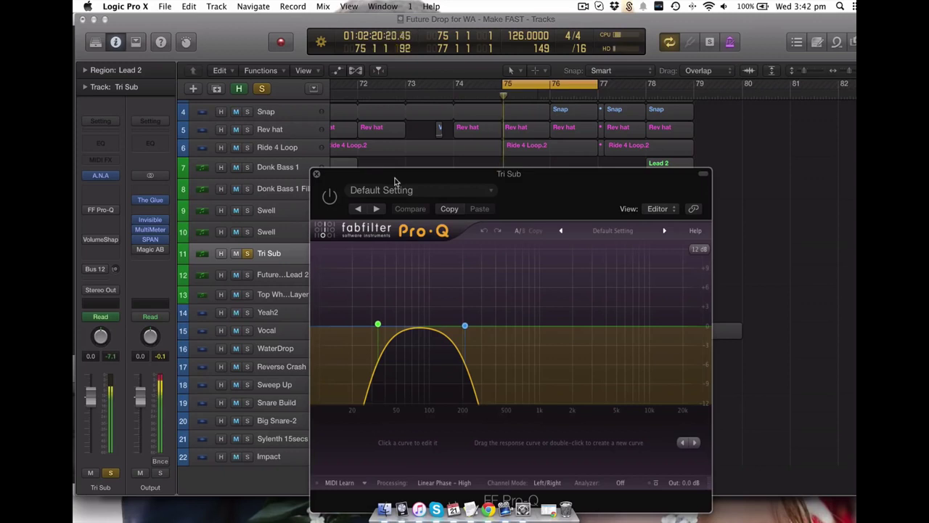
pyautogui.click(327, 201)
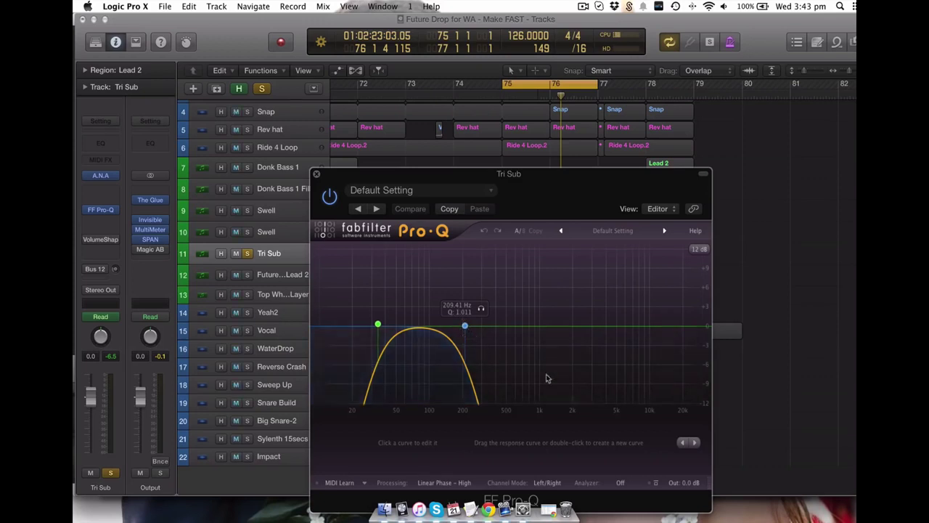
# Show the Tri Sub's Bus 12 channel, close FF Pro-Q, and audition the loop with the Bus 12 send enabled
pyautogui.click(93, 270)
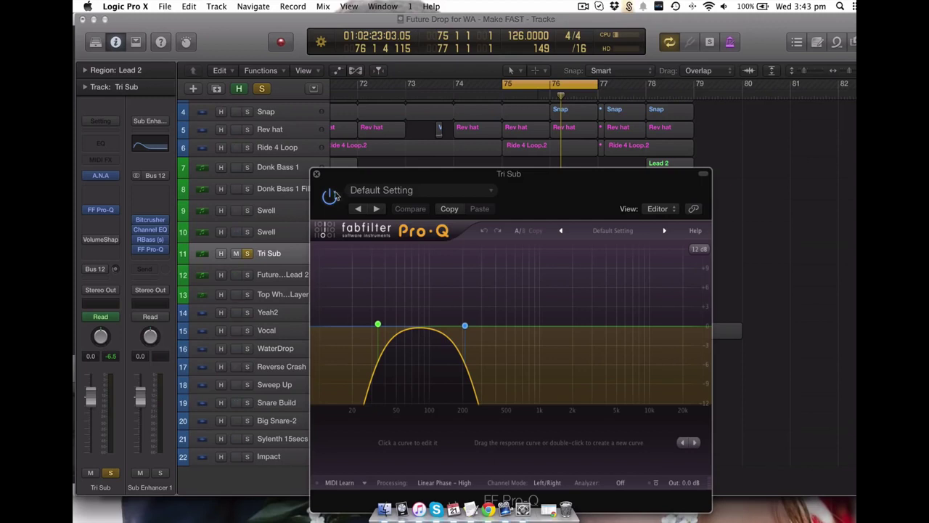
pyautogui.moveTo(345, 179); pyautogui.dragTo(329, 150)
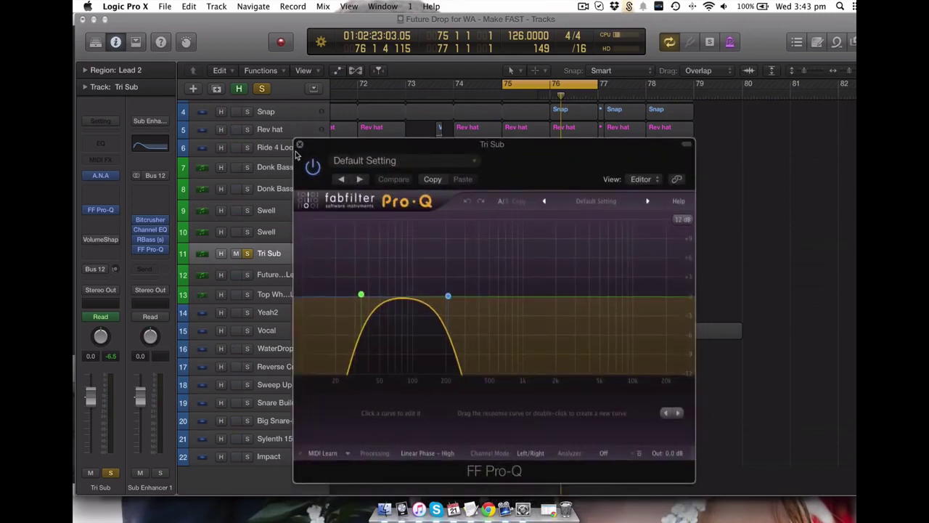
pyautogui.click(299, 145)
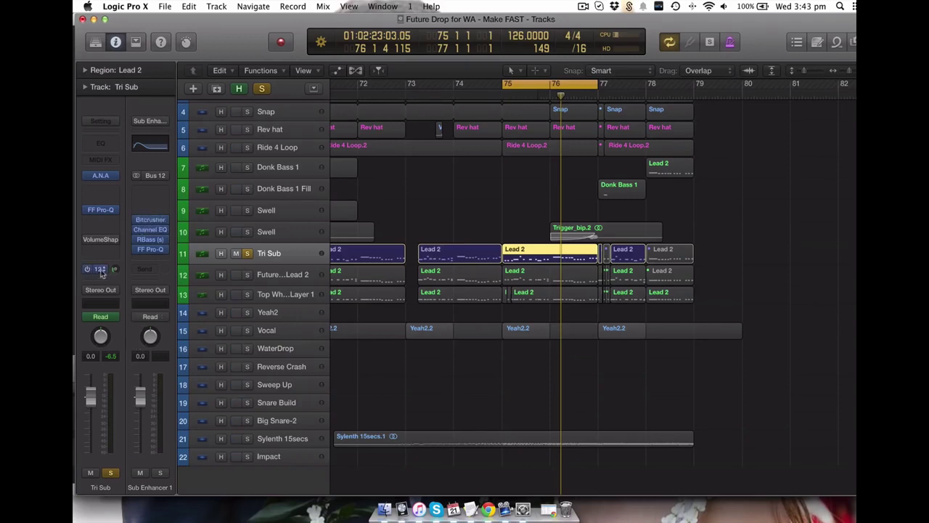
pyautogui.press('space')
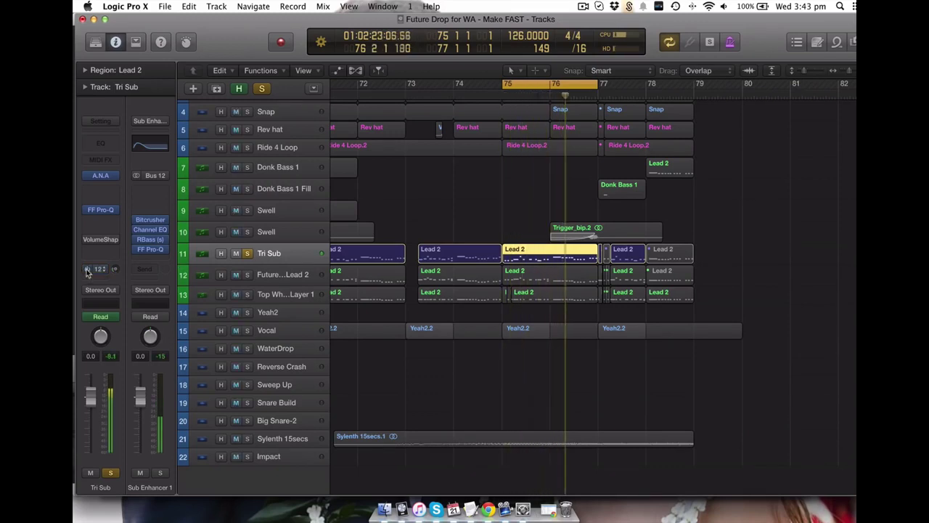
# Examine the Bitcrusher, Channel EQ, RBass and FF Pro-Q settings on the Sub Enhancer 1 channel
pyautogui.click(150, 220)
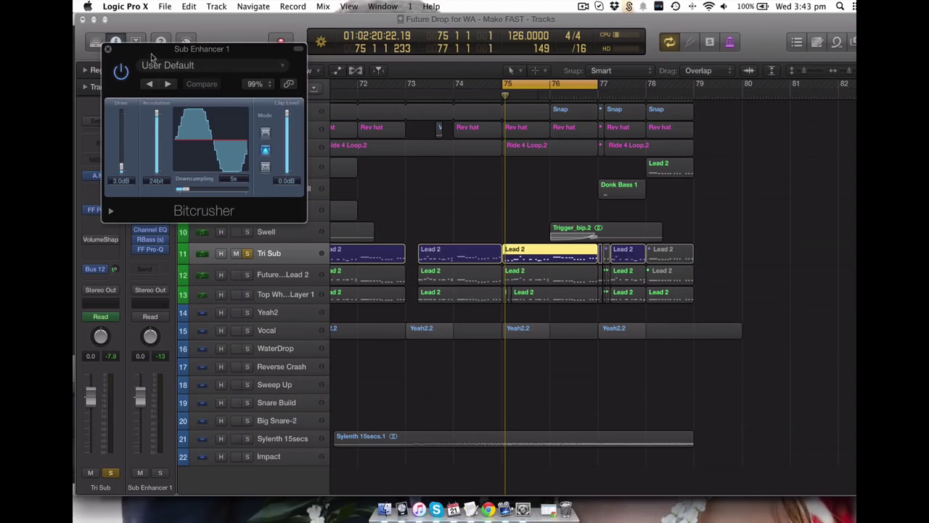
pyautogui.click(108, 49)
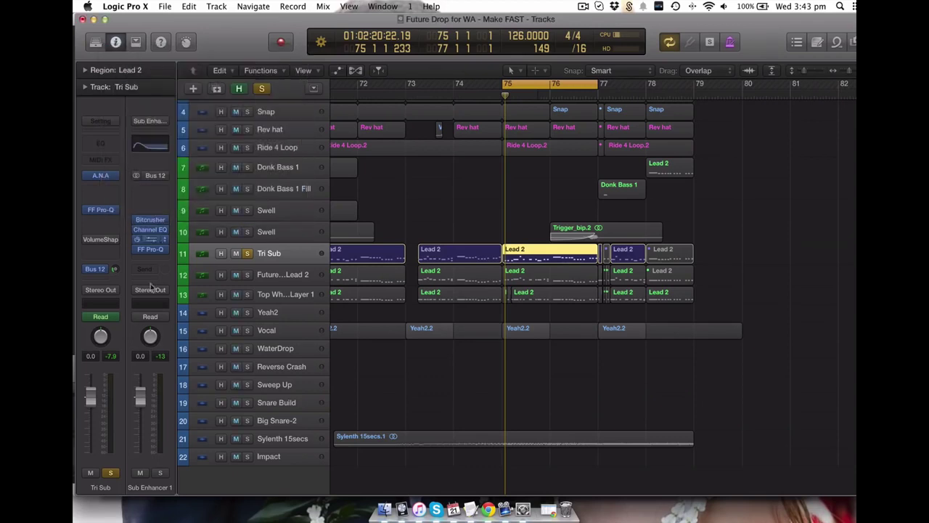
pyautogui.click(150, 230)
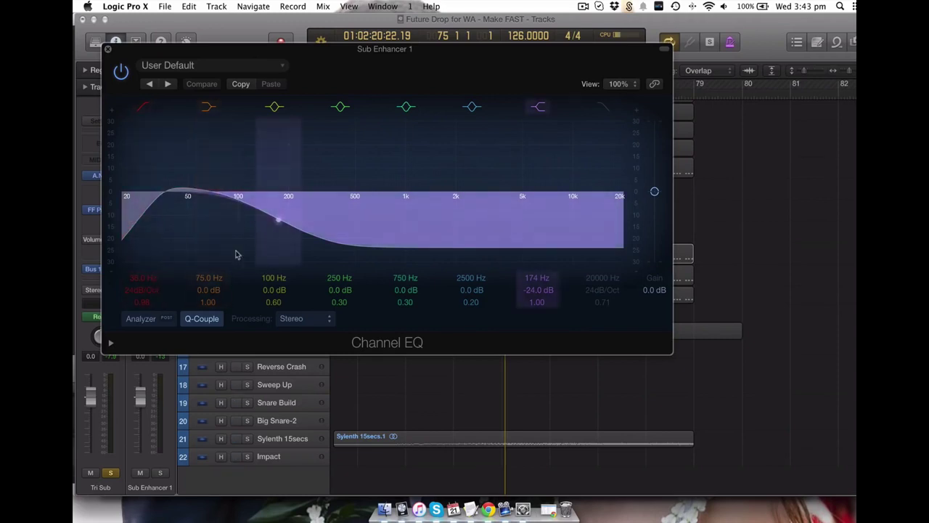
pyautogui.click(108, 49)
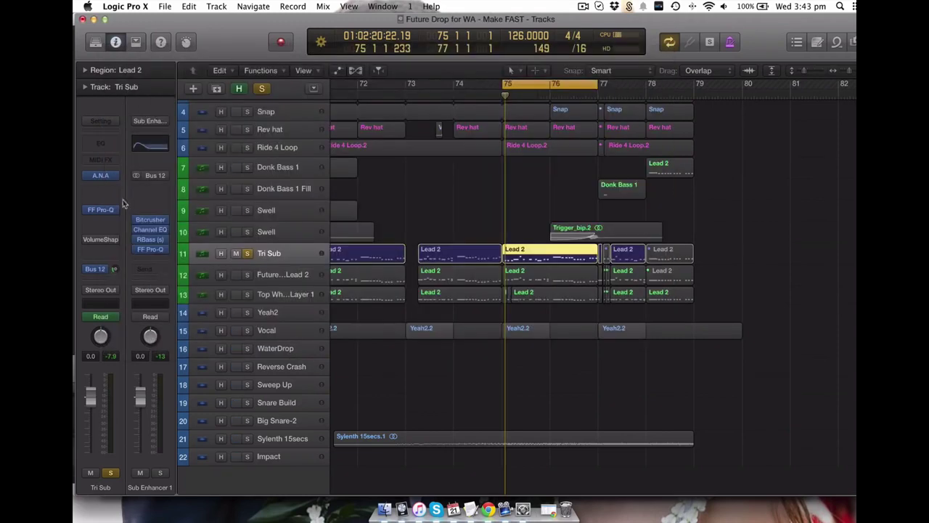
pyautogui.click(150, 239)
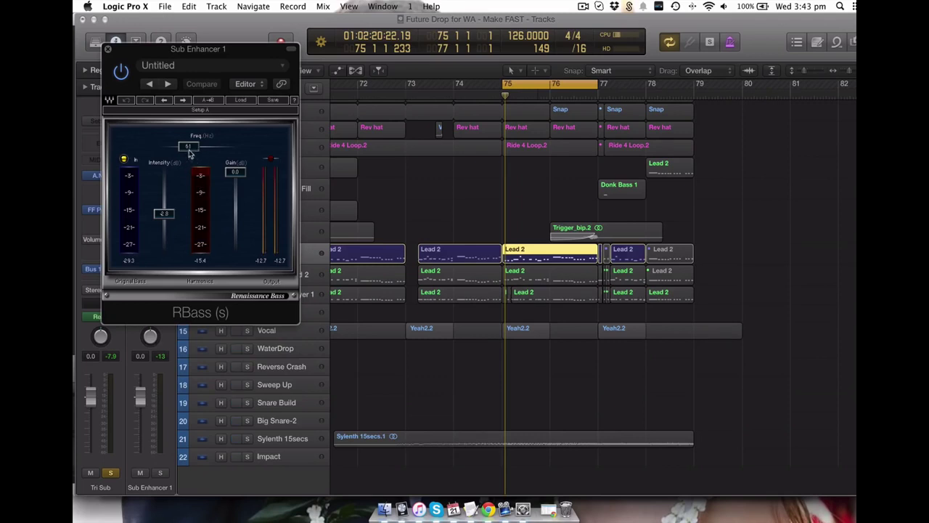
pyautogui.click(108, 49)
pyautogui.click(151, 251)
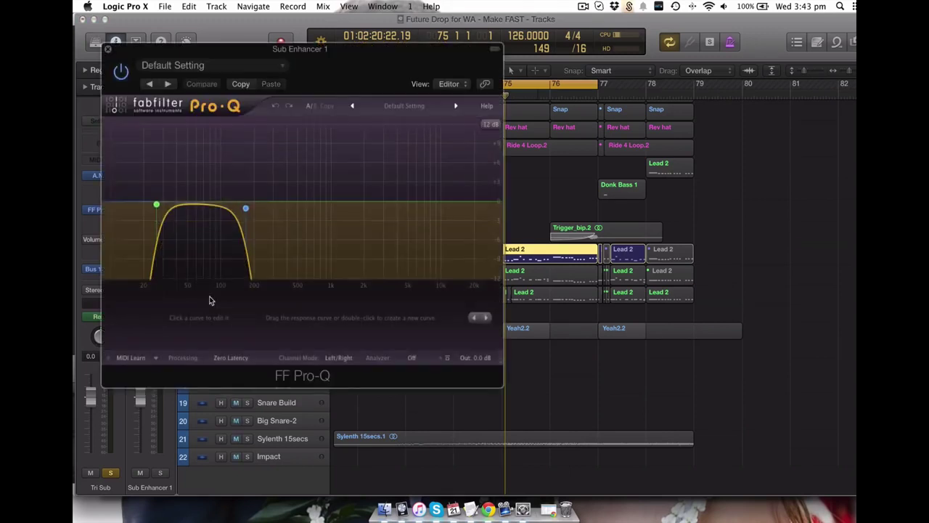
pyautogui.click(157, 205)
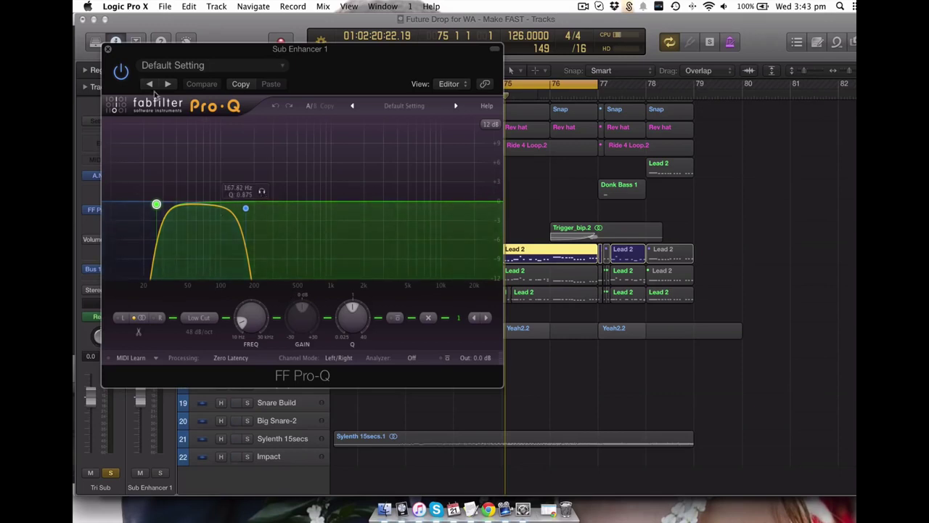
pyautogui.click(108, 49)
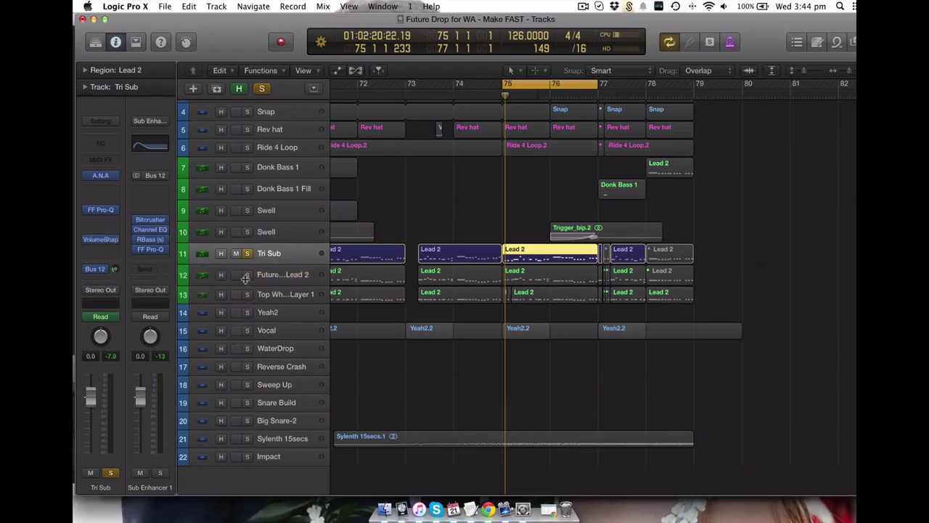
# Solo Future House Lead 2 and Top Whitenoise Layer 1 together with Tri Sub and play the loop
pyautogui.click(247, 275)
pyautogui.click(246, 294)
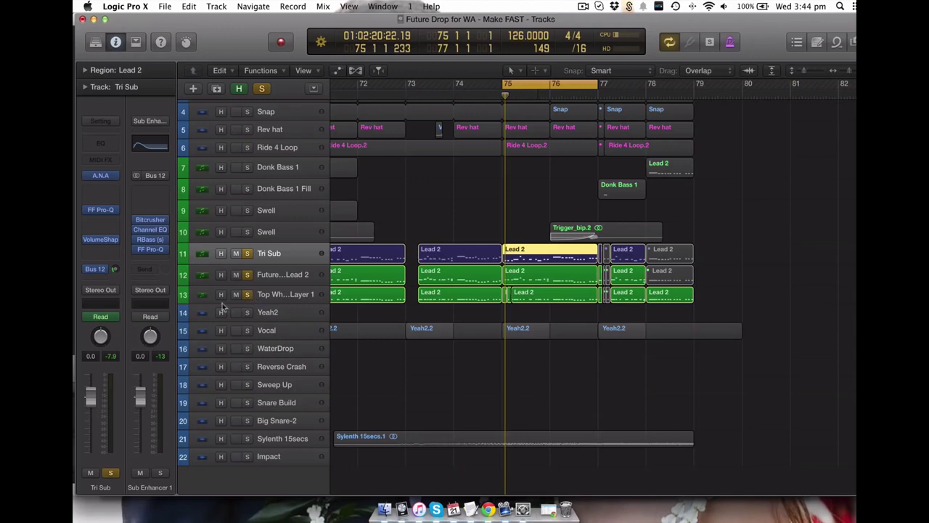
pyautogui.press('space')
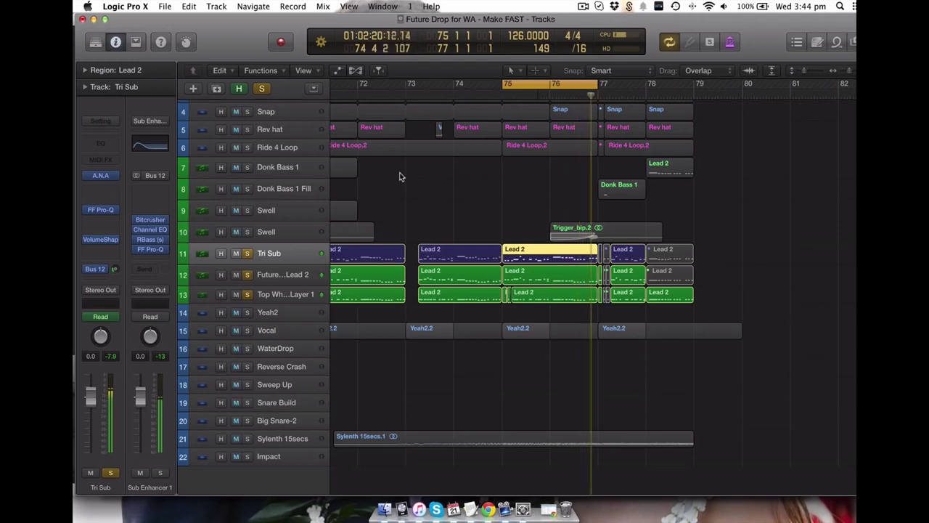
# Zoom in on the Donk Bass 1 region, set the cycle range to bars 70–71, and audition Donk Bass 1 soloed
pyautogui.moveTo(410, 88); pyautogui.dragTo(596, 129)
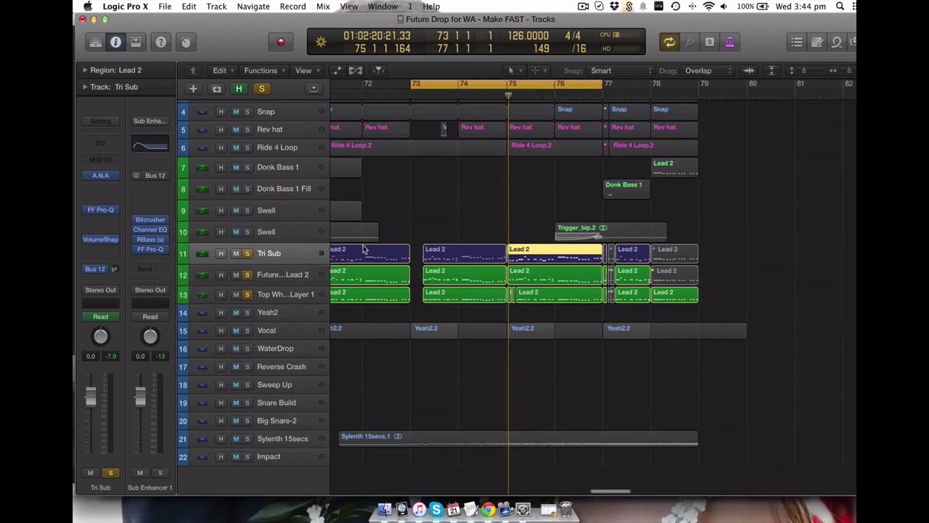
pyautogui.hscroll(-5, 361, 245)
pyautogui.press('s')
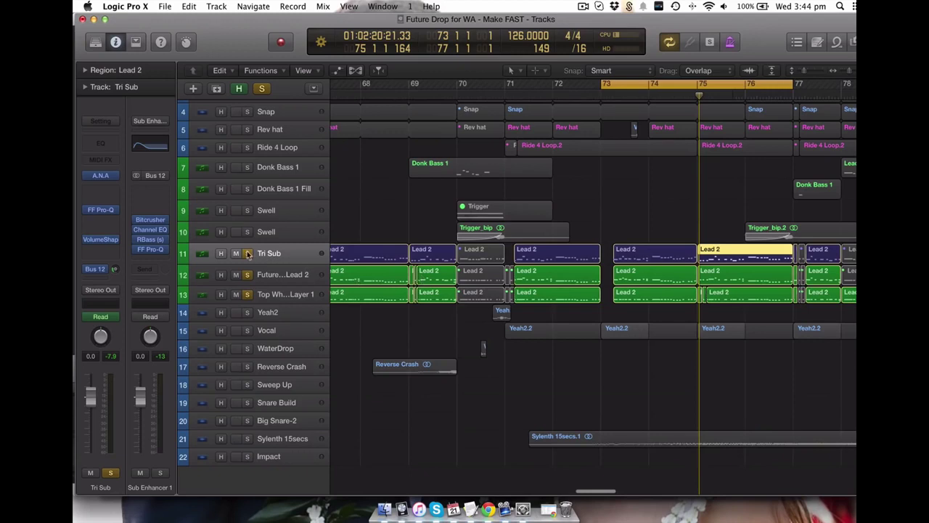
pyautogui.moveTo(391, 145); pyautogui.dragTo(503, 244)
pyautogui.moveTo(490, 85); pyautogui.dragTo(601, 88)
pyautogui.click(268, 176)
pyautogui.press('space')
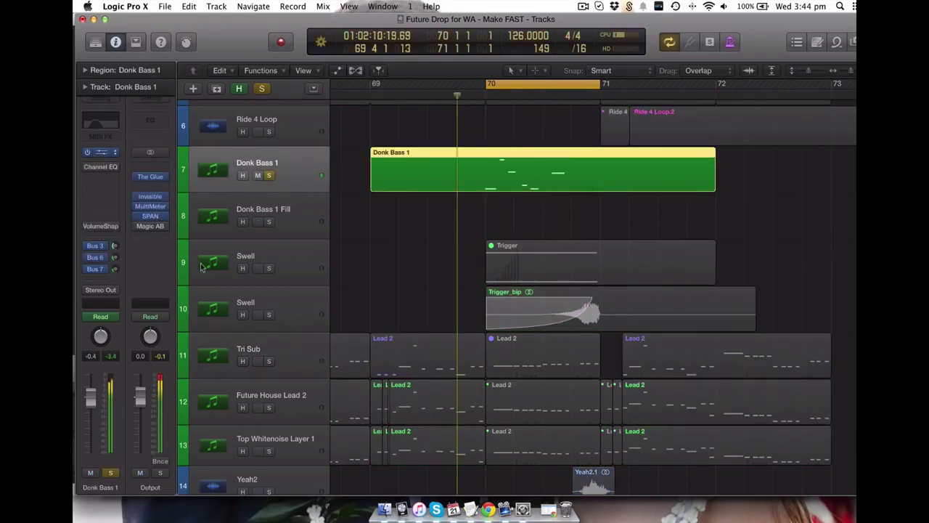
# Open Donk Bass 1's Spire synth and examine oscillator 4's synthesis type and wave settings
pyautogui.click(101, 153)
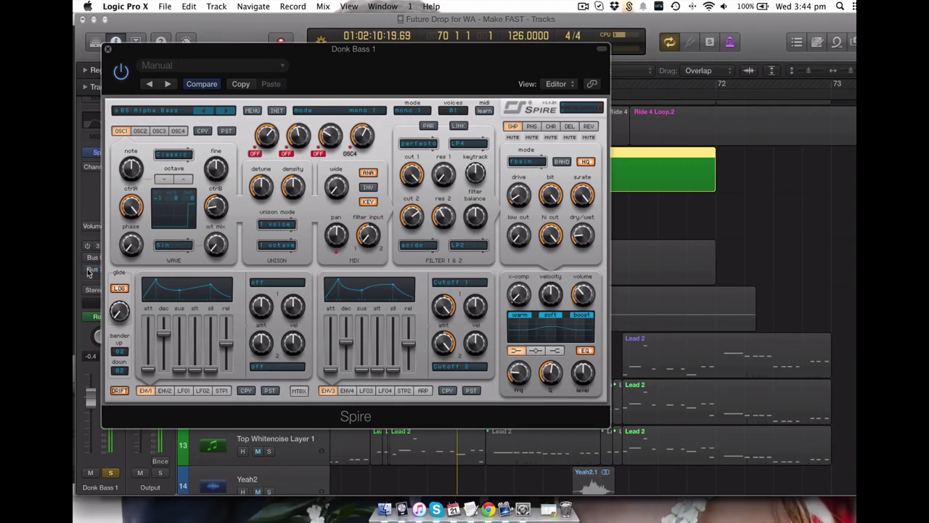
pyautogui.moveTo(196, 55); pyautogui.dragTo(337, 134)
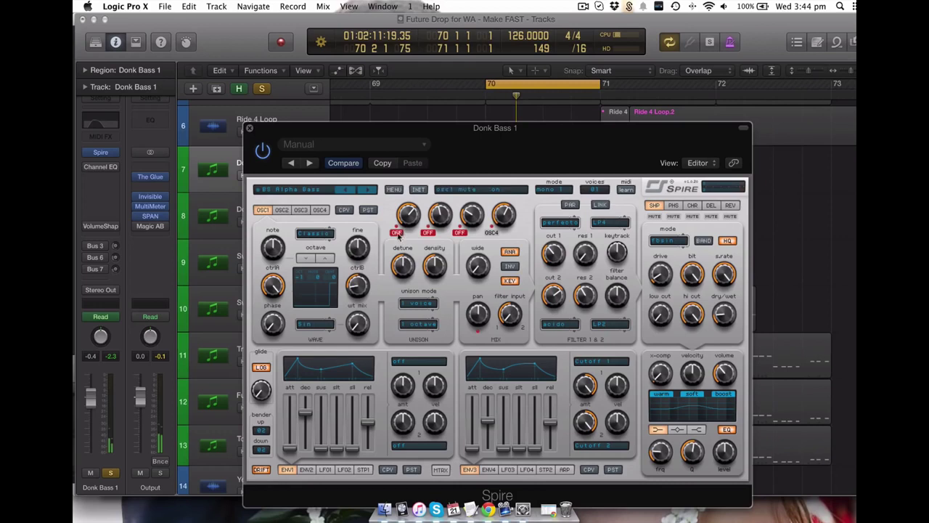
pyautogui.click(318, 211)
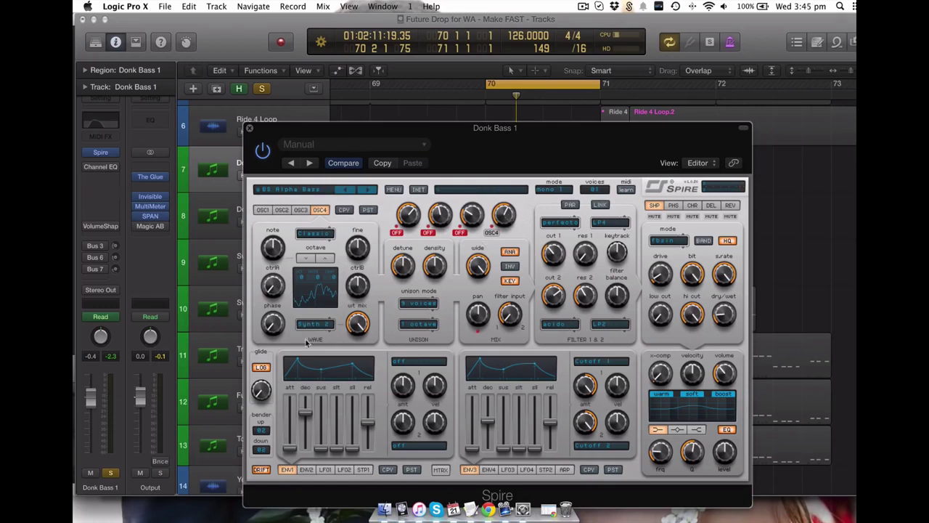
pyautogui.click(320, 237)
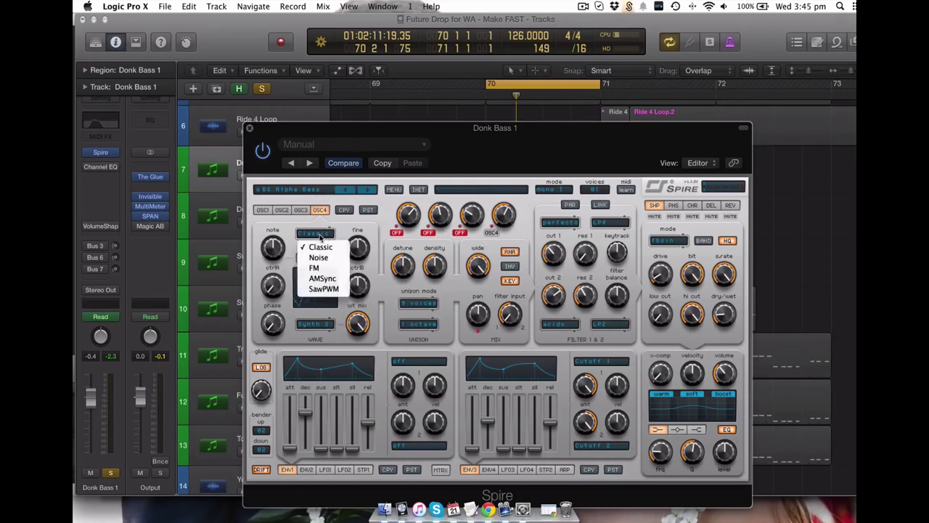
pyautogui.click(311, 327)
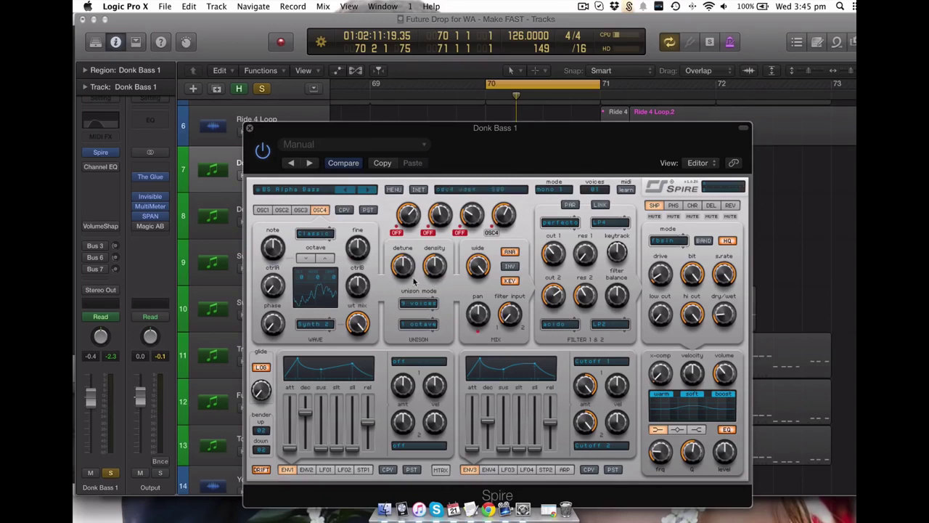
# Examine the reverb, delay, chorus and phaser settings in Donk Bass 1's Spire
pyautogui.click(730, 206)
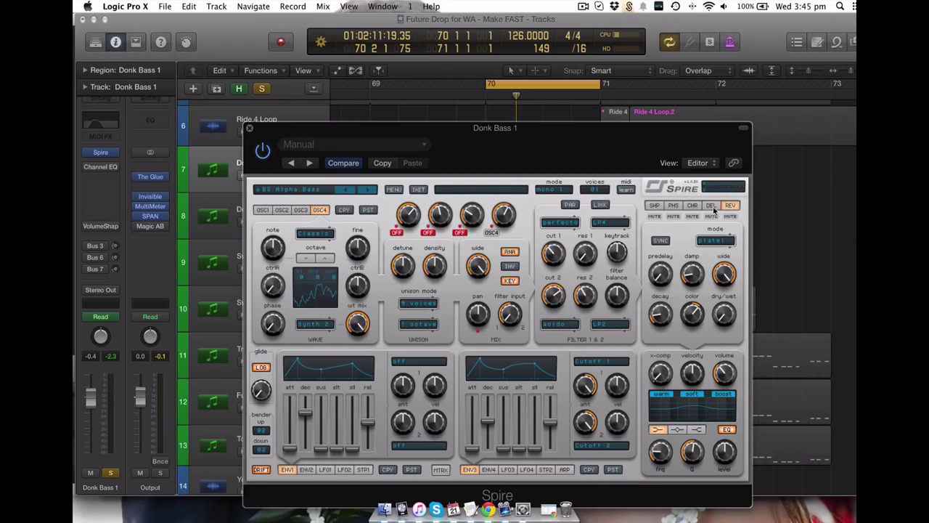
pyautogui.click(711, 206)
pyautogui.click(691, 206)
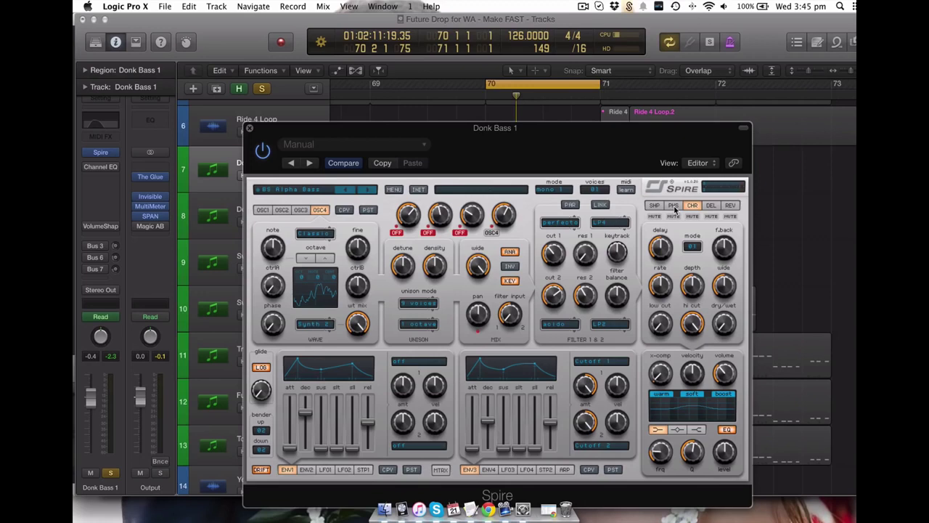
pyautogui.click(673, 206)
pyautogui.click(690, 207)
pyautogui.click(711, 207)
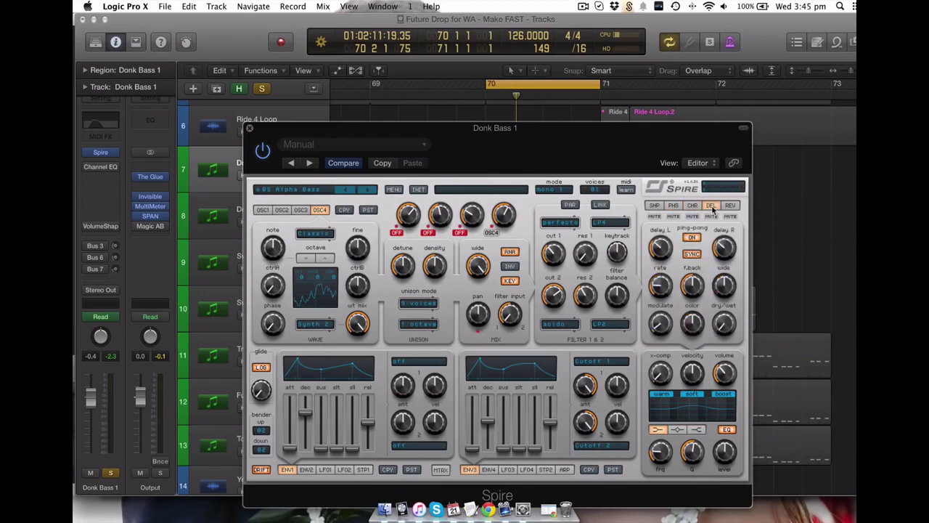
pyautogui.click(731, 206)
# Mute Spire's reverb, delay and chorus effects, check the phaser and shaper settings, and close the synth
pyautogui.click(730, 217)
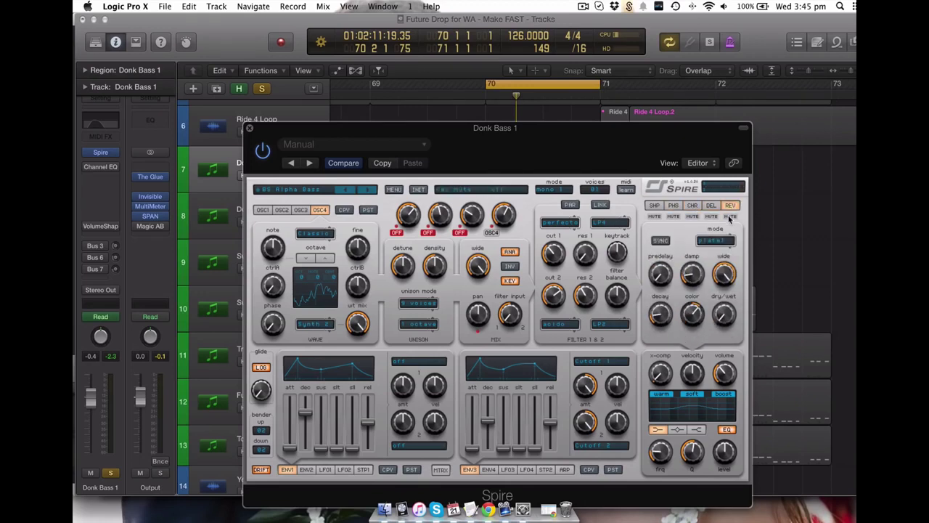
pyautogui.click(711, 205)
pyautogui.click(710, 217)
pyautogui.click(693, 206)
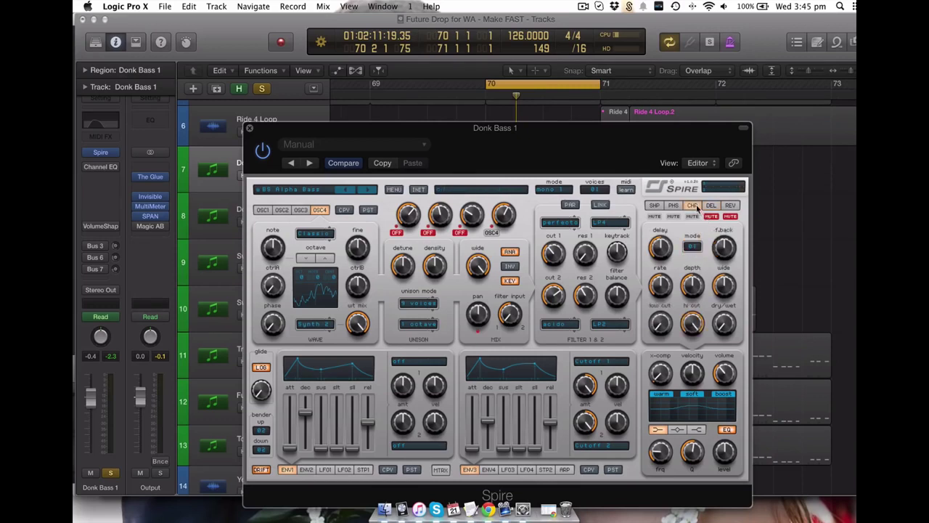
pyautogui.click(693, 217)
pyautogui.click(673, 206)
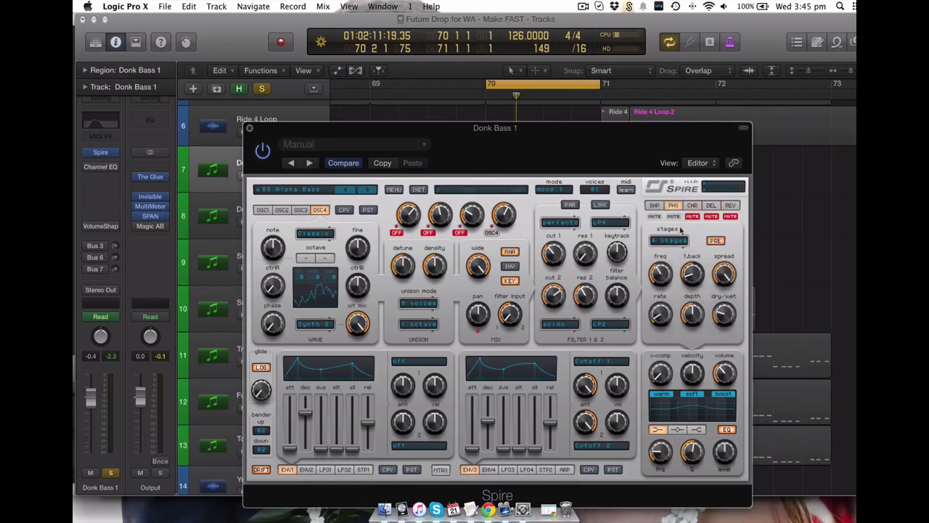
pyautogui.click(655, 206)
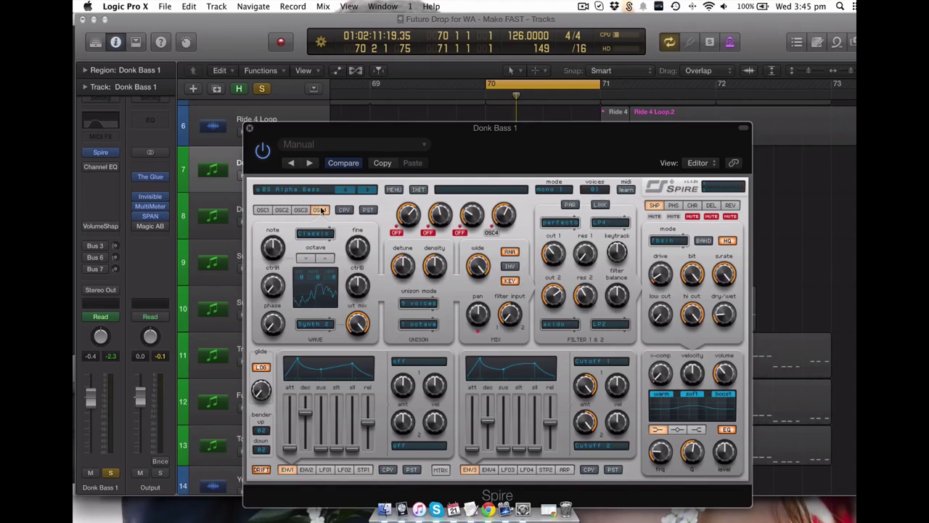
pyautogui.click(250, 129)
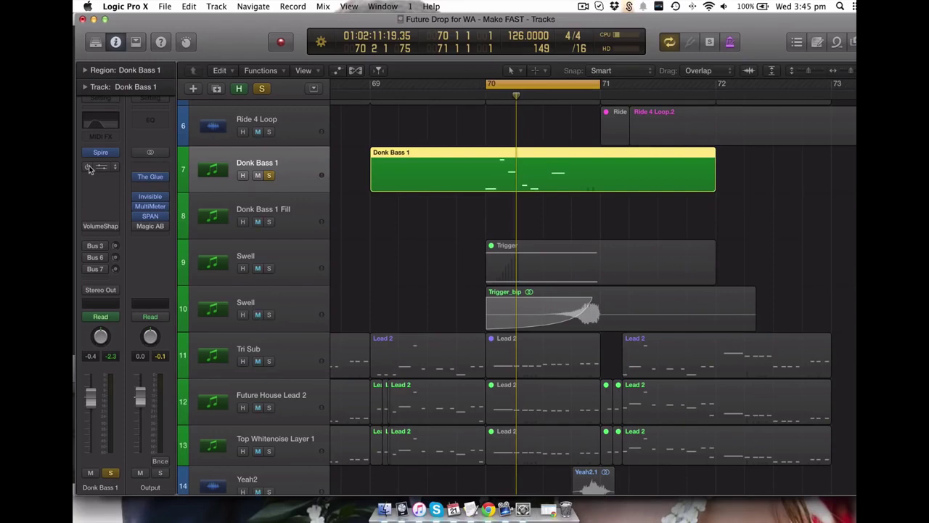
# Enable Donk Bass 1's sends to Bus 3, Bus 6 and Bus 7
pyautogui.click(99, 248)
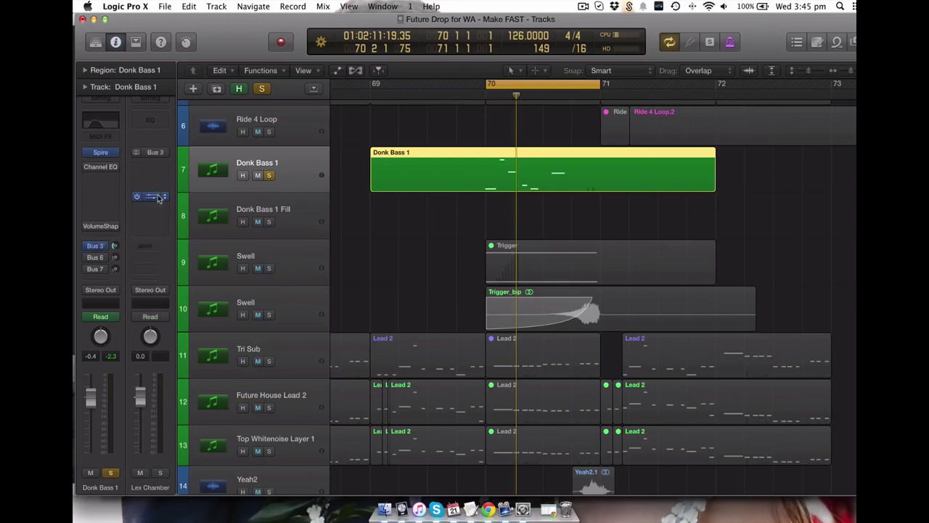
pyautogui.click(95, 257)
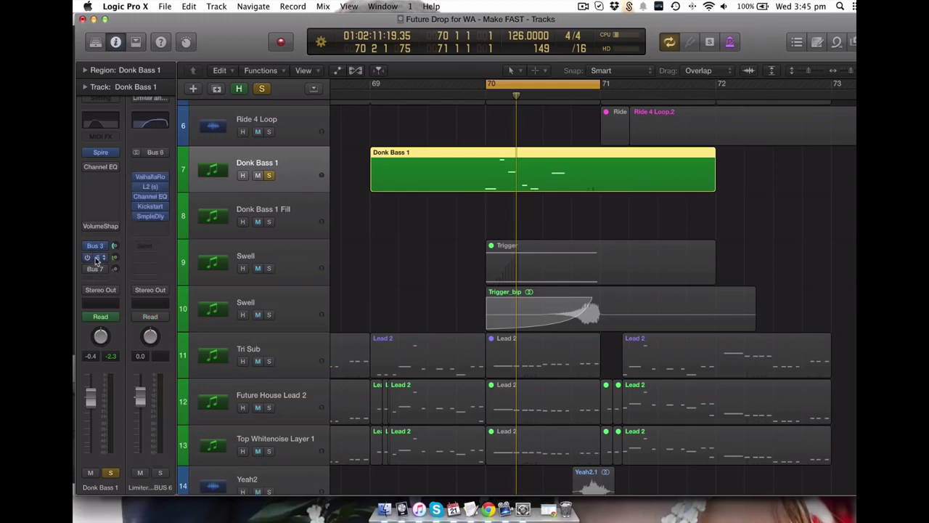
pyautogui.moveTo(100, 270)
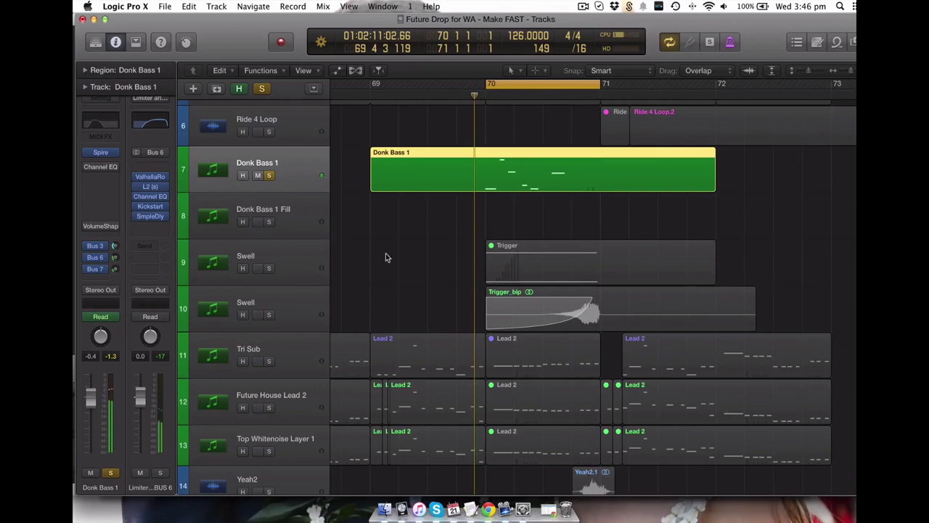
# Solo the bounced Swell track (10), extend the cycle range to bar 71 beat 2, and audition the swell
pyautogui.click(269, 315)
pyautogui.moveTo(601, 86); pyautogui.dragTo(645, 92)
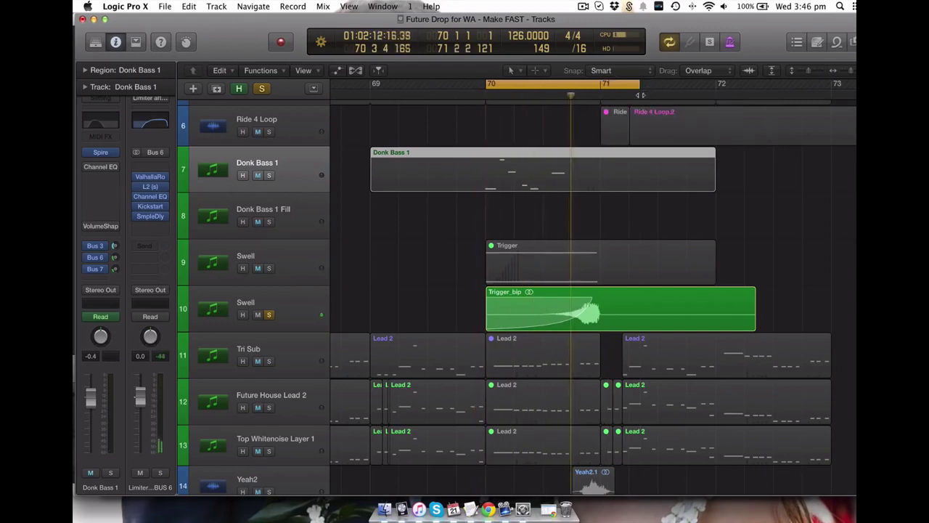
pyautogui.press('space')
pyautogui.press('space')
# Solo the MIDI Swell track (9) instead of the bounced one, select its Trigger region, and audition it
pyautogui.click(291, 252)
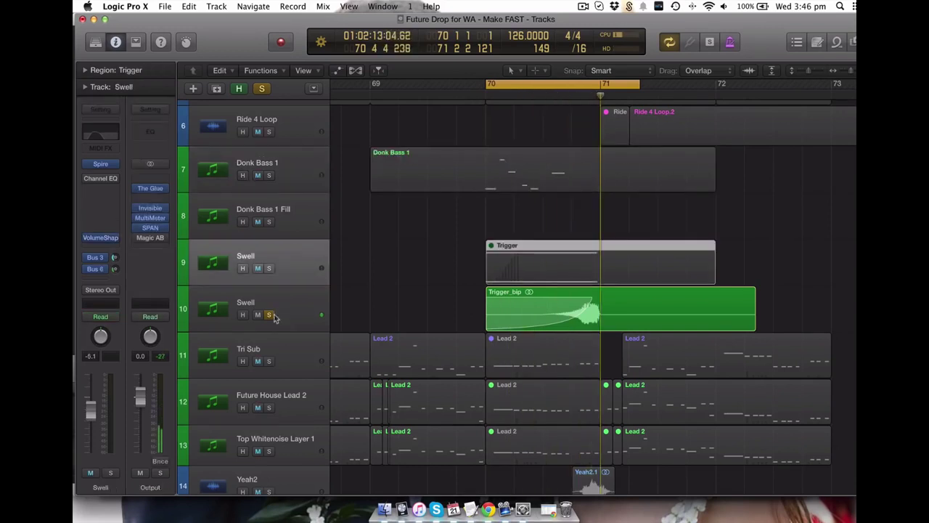
pyautogui.click(269, 314)
pyautogui.click(269, 268)
pyautogui.click(383, 266)
pyautogui.click(570, 270)
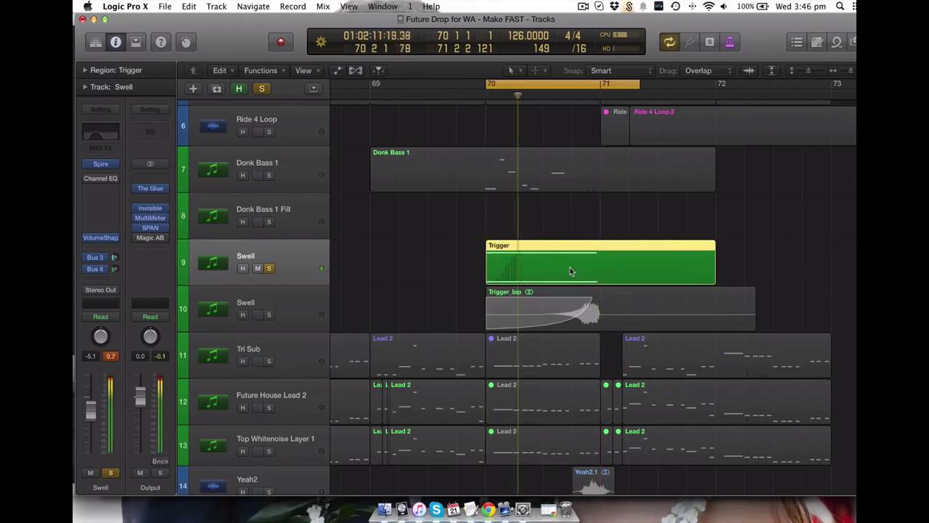
# Reshape the MIDI Swell track's VolumeShaper curve to stay silent until about mid-bar and rise to full level at bar end, audition it, and close VolumeShaper
pyautogui.click(100, 237)
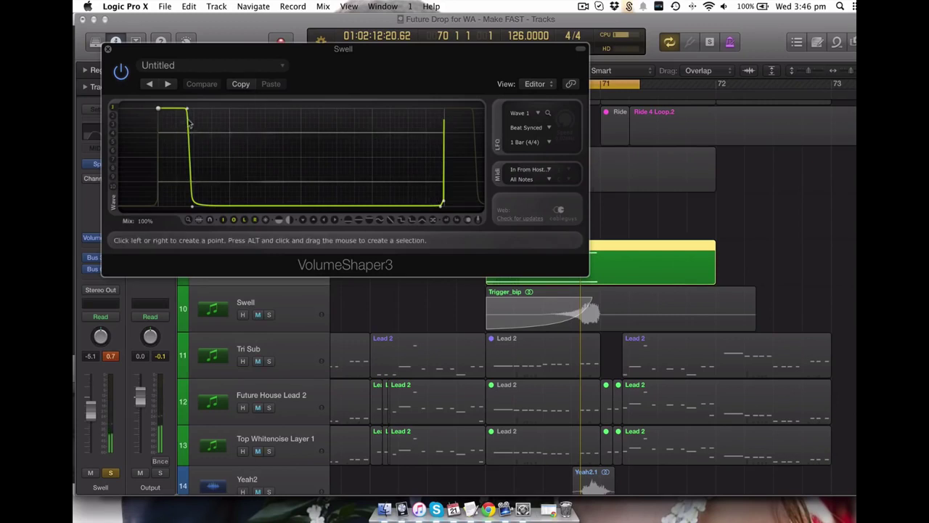
pyautogui.moveTo(158, 109); pyautogui.dragTo(439, 107)
pyautogui.moveTo(190, 109); pyautogui.dragTo(310, 205)
pyautogui.moveTo(363, 190); pyautogui.dragTo(393, 181)
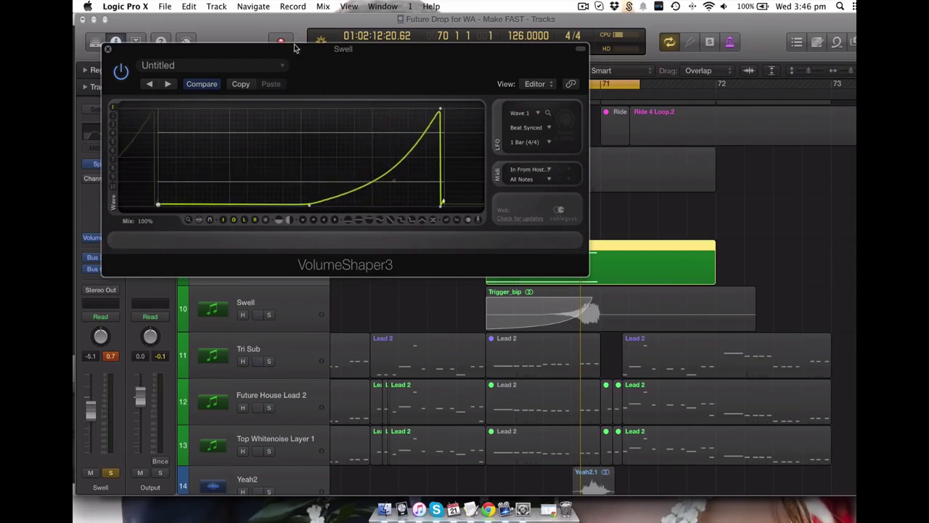
pyautogui.press('space')
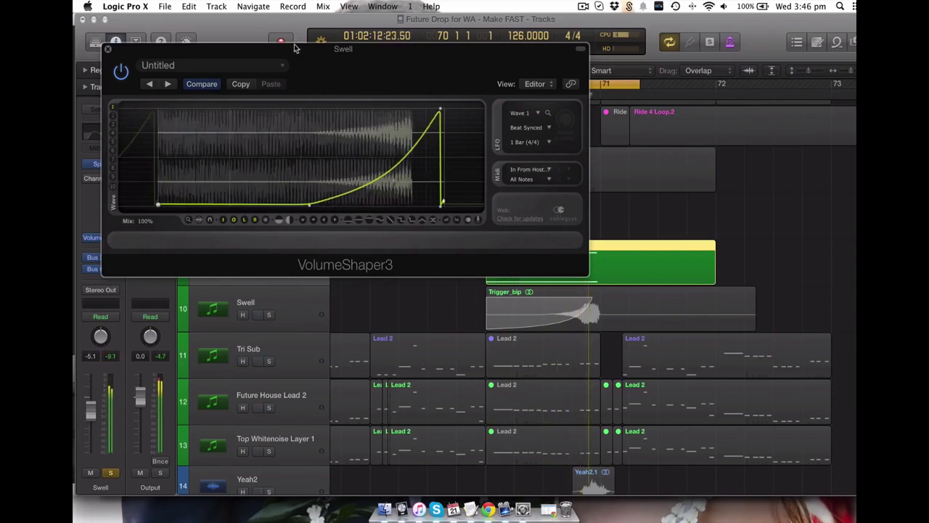
pyautogui.click(107, 52)
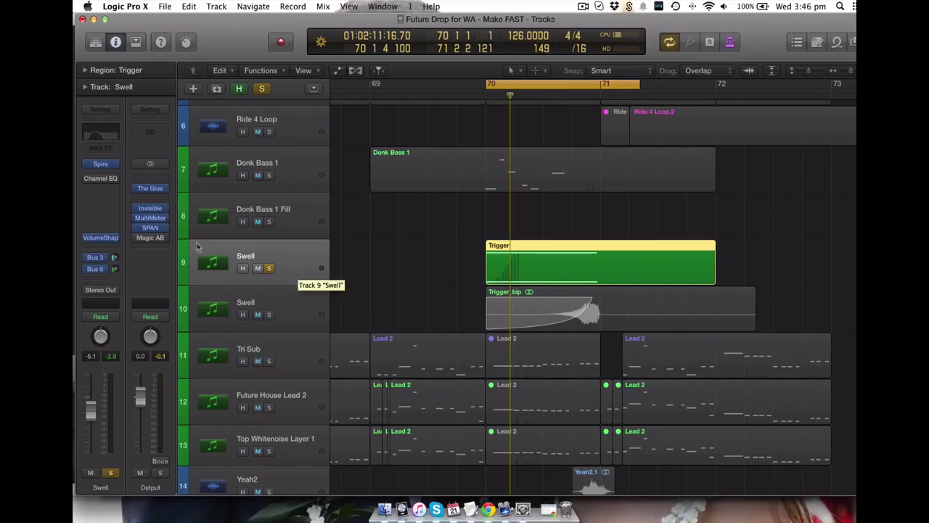
# Open the MIDI Swell track's Spire synth and examine its oscillators 2 and 3 plus the phaser and reverb settings
pyautogui.press('v')
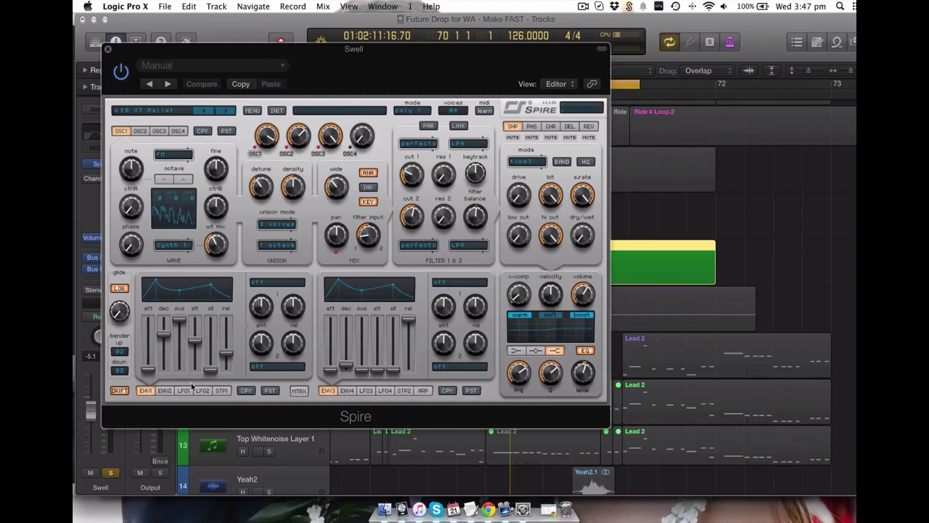
pyautogui.click(159, 132)
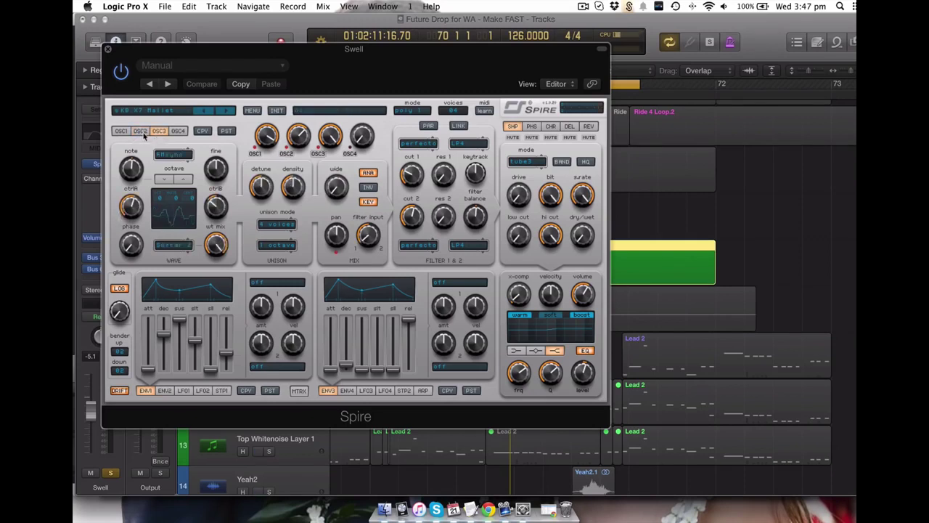
pyautogui.click(140, 131)
pyautogui.click(159, 131)
pyautogui.click(534, 127)
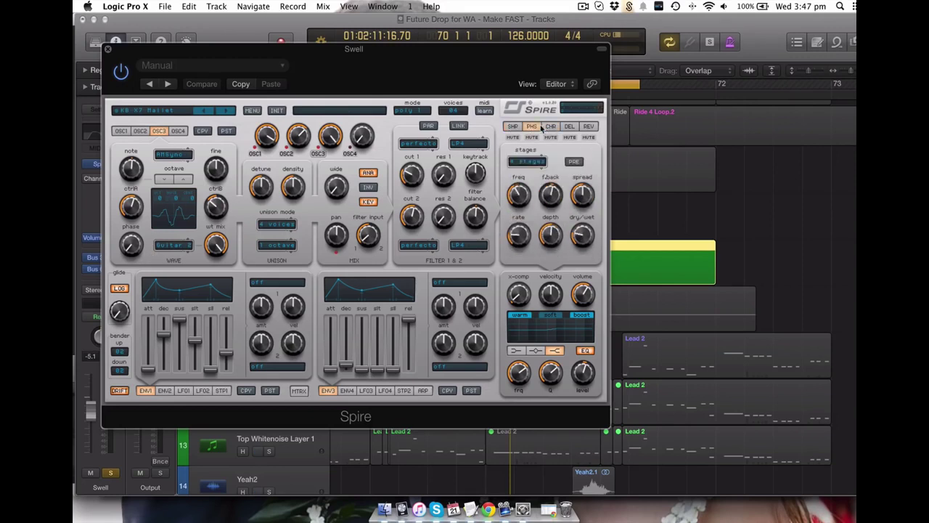
pyautogui.click(588, 127)
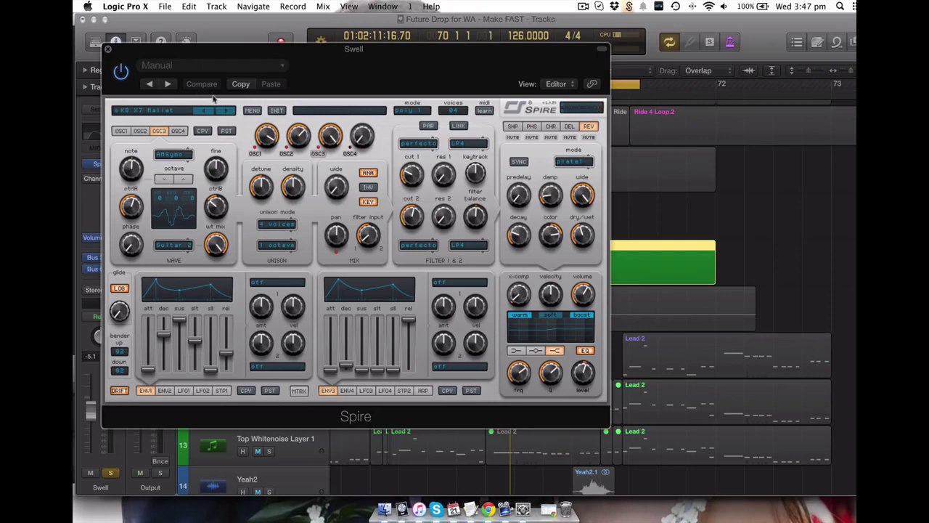
# Review the synthesis type and wave of oscillators 1 to 3 in Swell's Spire, and close the synth
pyautogui.click(123, 132)
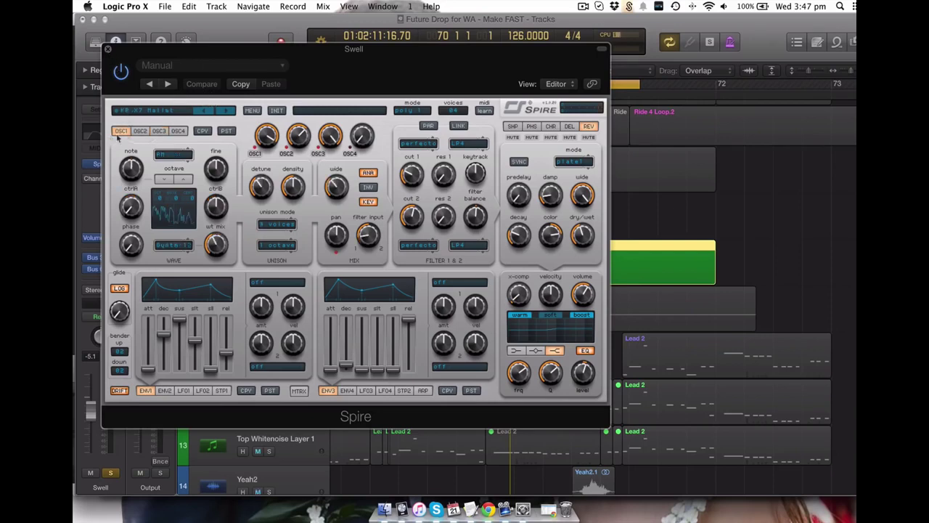
pyautogui.click(138, 131)
pyautogui.click(159, 132)
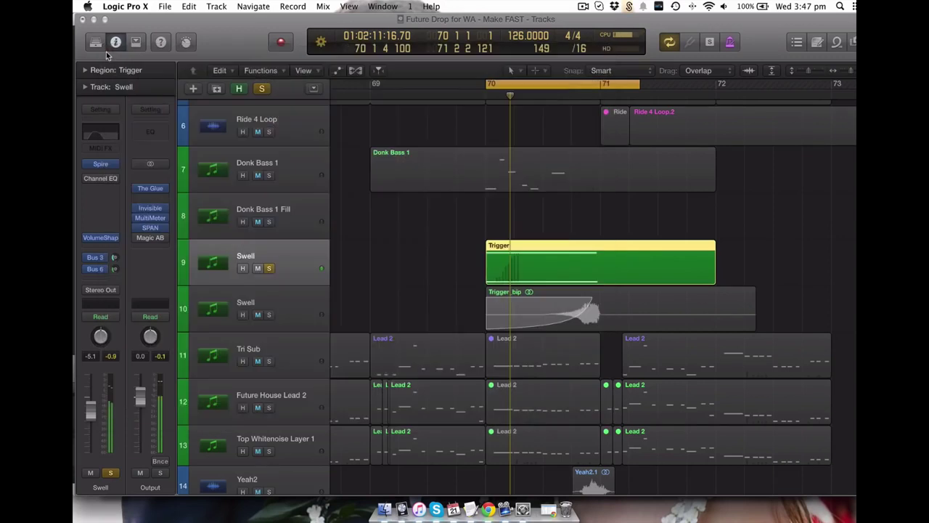
pyautogui.click(107, 48)
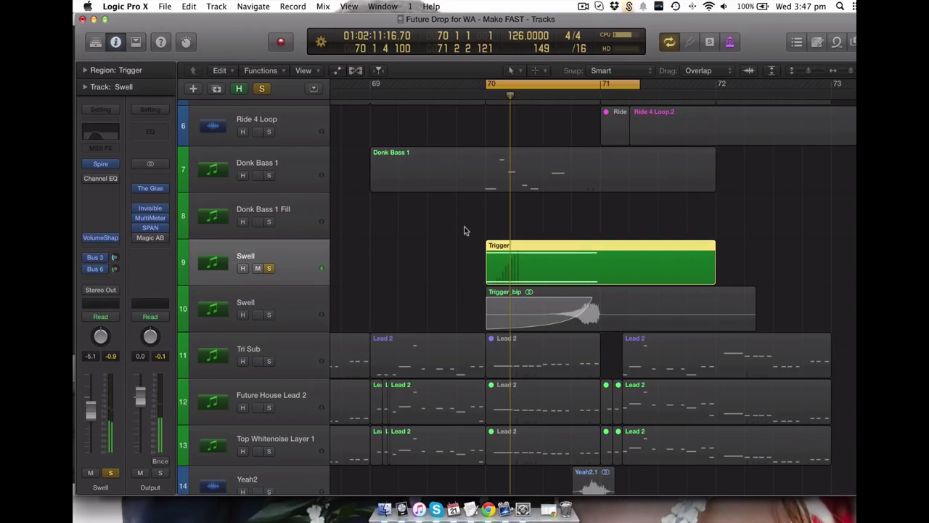
# Open the Trigger region in the Piano Roll, check the pitches of its two held notes, and close the editor
pyautogui.doubleClick(518, 264)
pyautogui.click(392, 434)
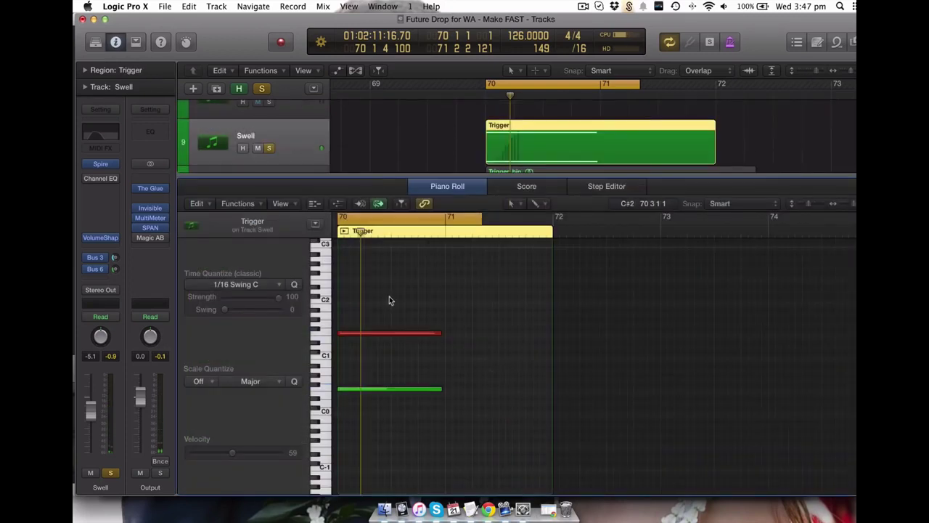
pyautogui.click(326, 333)
pyautogui.click(325, 389)
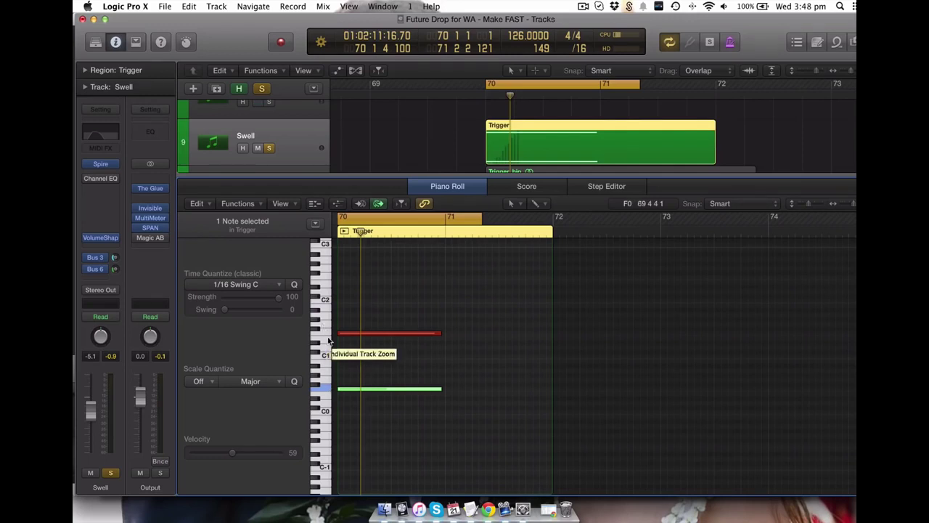
pyautogui.press('e')
# Compare the MIDI and bounced Swell tracks, examine the LFO rate options in the MIDI track's VolumeShaper, and close it
pyautogui.click(305, 156)
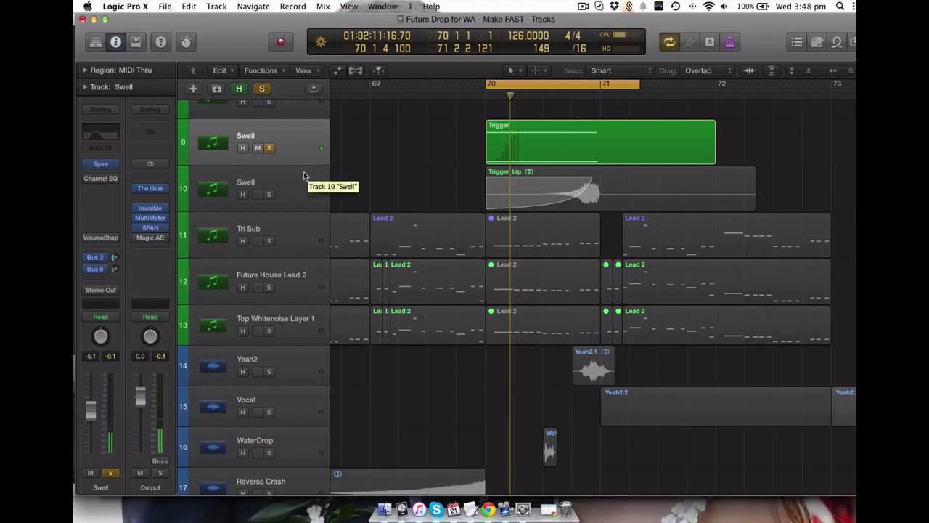
pyautogui.click(274, 178)
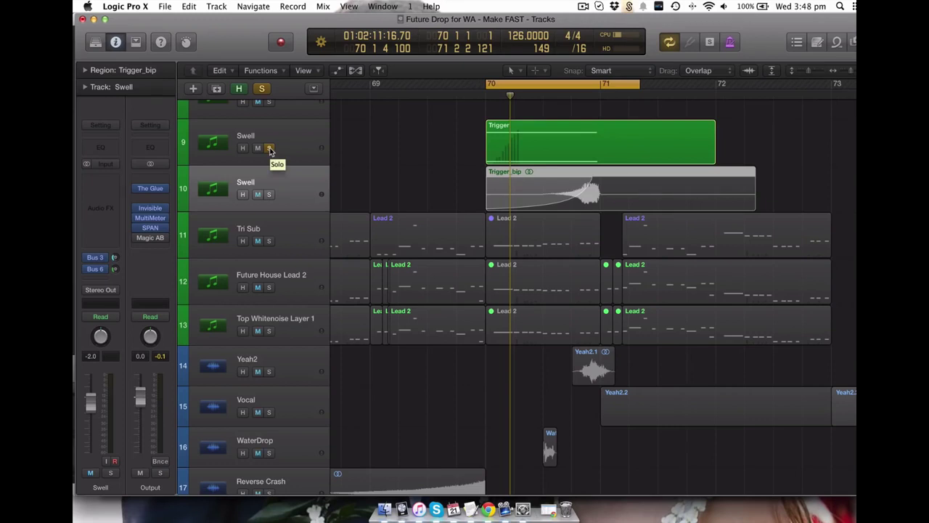
pyautogui.click(104, 239)
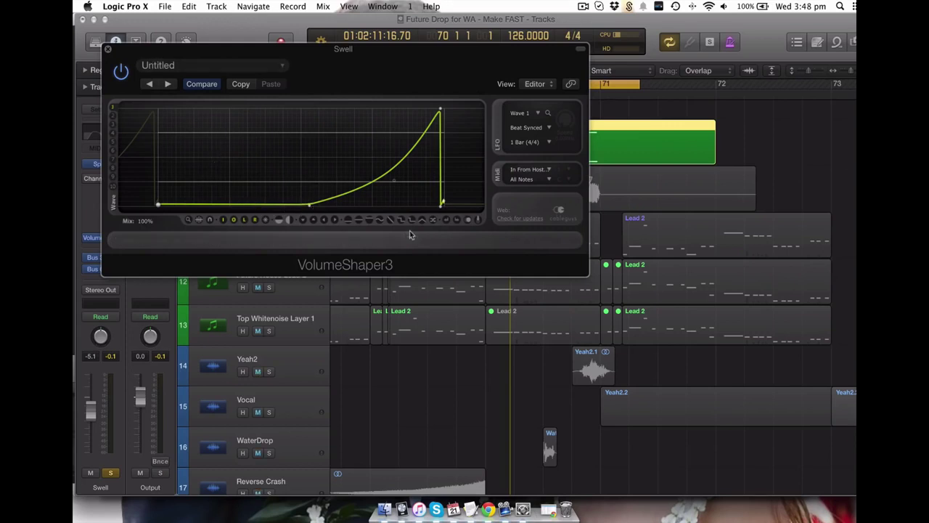
pyautogui.click(524, 142)
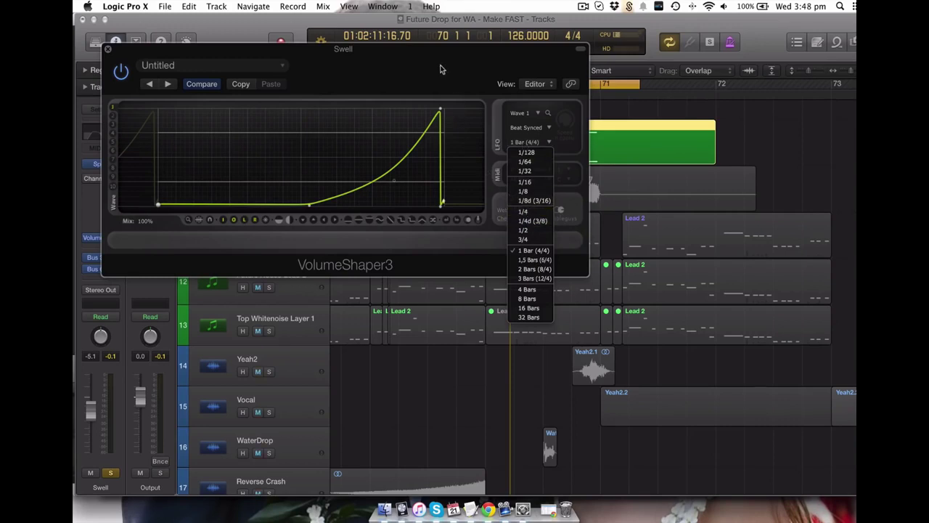
pyautogui.click(109, 49)
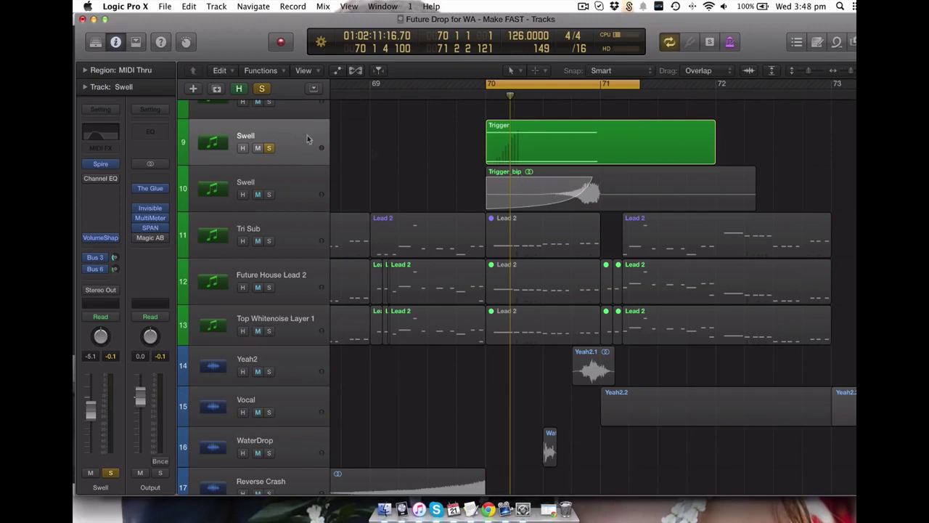
# Unsolo and mute the MIDI Swell track (9), and review where the Trigger_bip regions sit in the arrangement
pyautogui.click(269, 148)
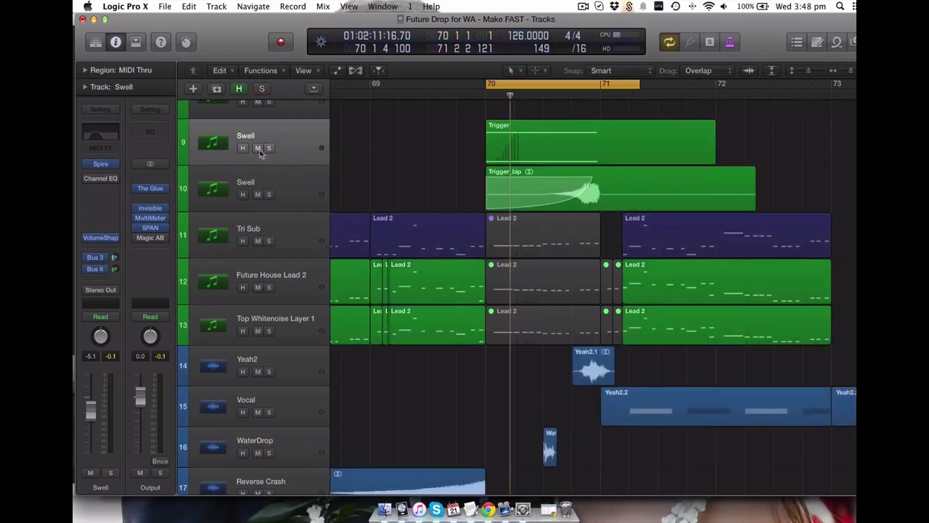
pyautogui.click(257, 148)
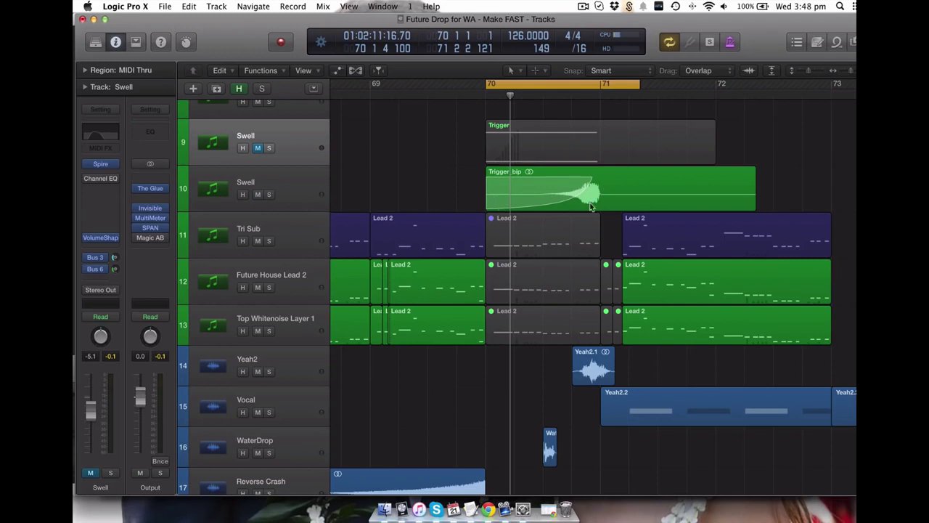
pyautogui.press('super+Left')
pyautogui.press('super+Left')
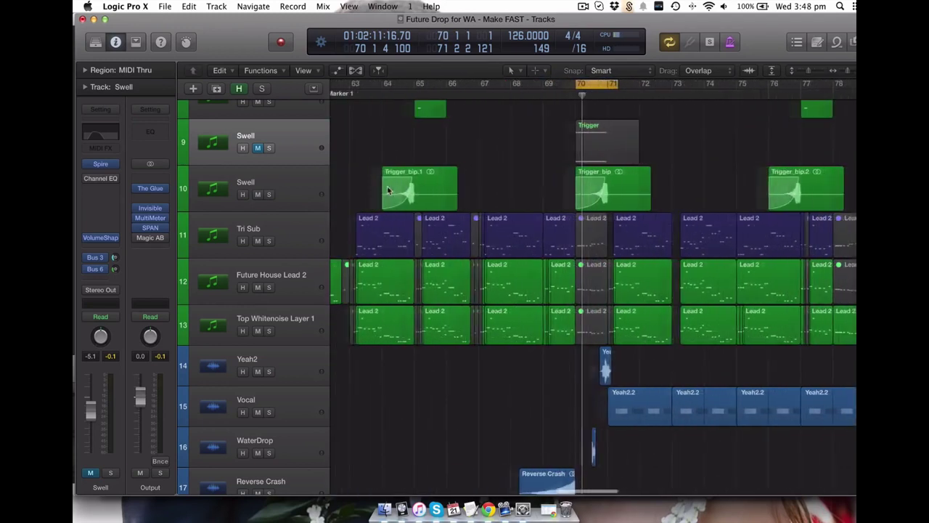
pyautogui.press('super+Left')
pyautogui.press('super+Up')
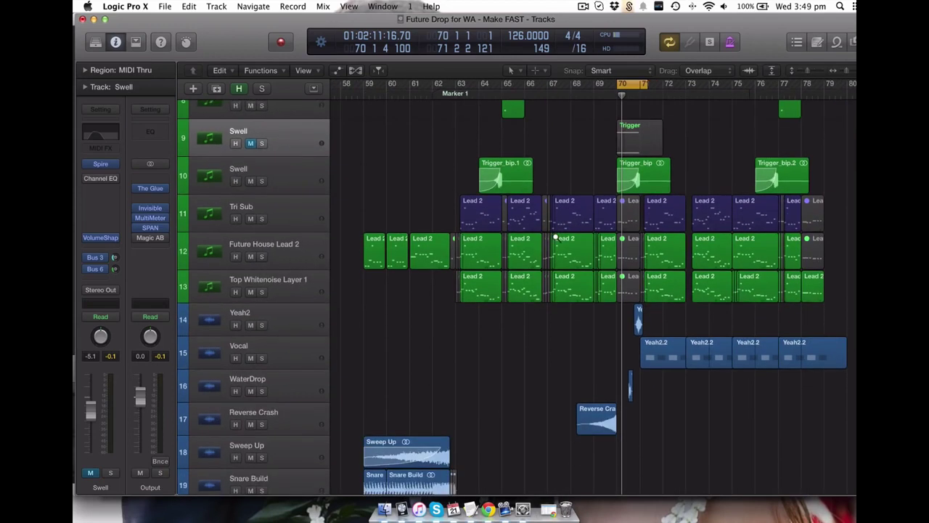
# Zoom in on the Yeah2.1 region, set the cycle range from bar 70 beat 2 to bar 73 beat 3, and audition Yeah2 soloed
pyautogui.scroll(-4, 548, 247)
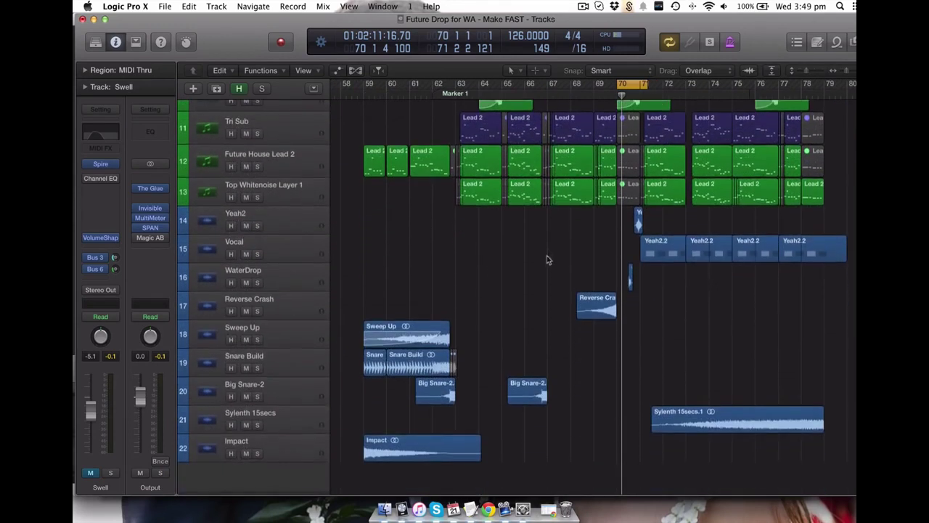
pyautogui.hscroll(-3, 463, 214)
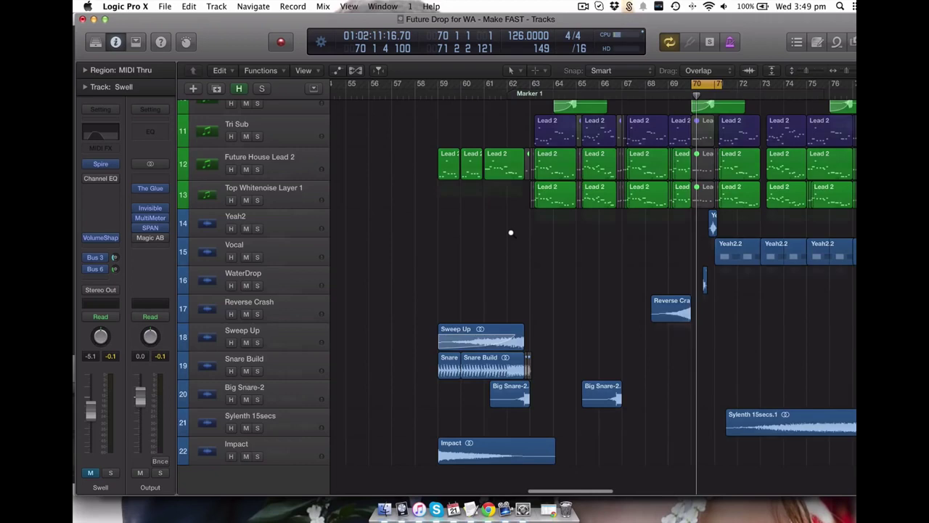
pyautogui.press('super+Up')
pyautogui.press('super+Left')
pyautogui.moveTo(532, 266); pyautogui.dragTo(698, 444)
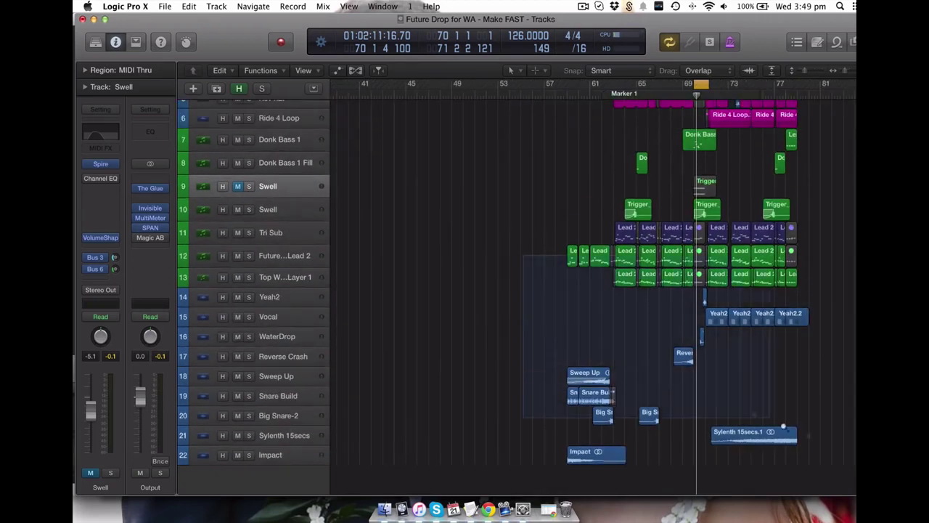
pyautogui.moveTo(715, 283); pyautogui.dragTo(717, 281)
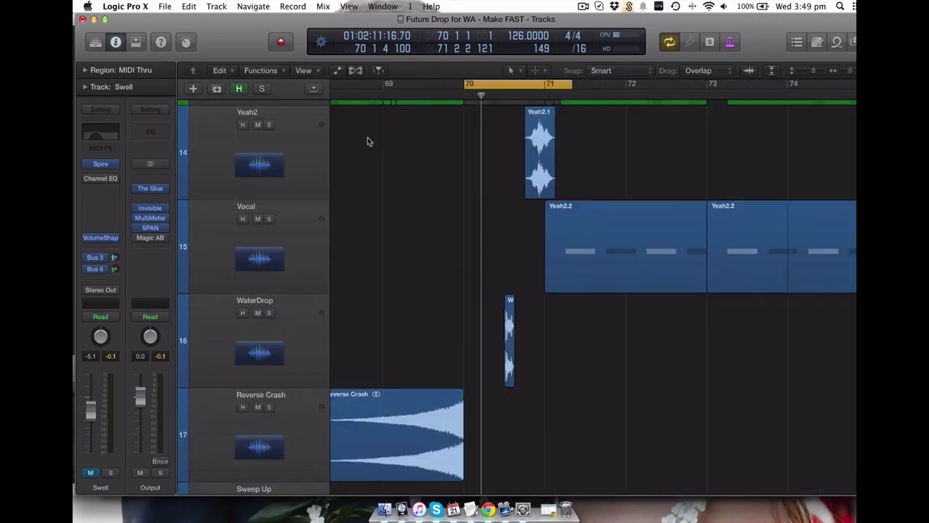
pyautogui.click(280, 130)
pyautogui.moveTo(500, 86); pyautogui.dragTo(746, 85)
pyautogui.press('space')
pyautogui.click(268, 125)
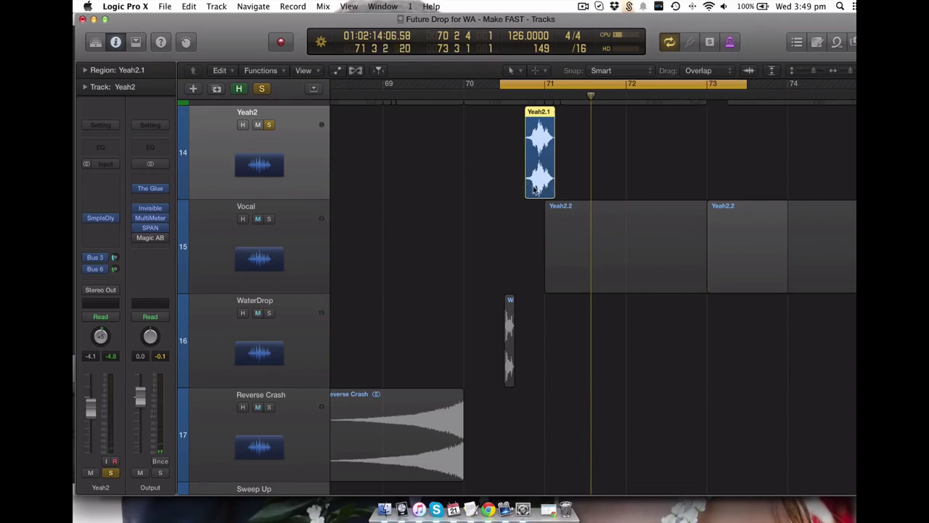
pyautogui.click(447, 164)
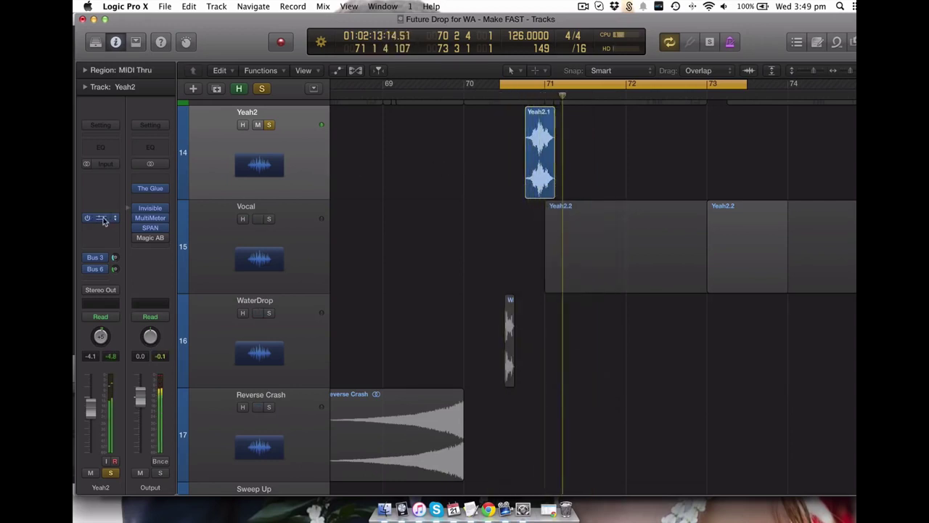
# Solo the Vocal track, move the cycle range to run from 71 1 3 to 74 1 4, and audition it
pyautogui.click(268, 219)
pyautogui.click(288, 259)
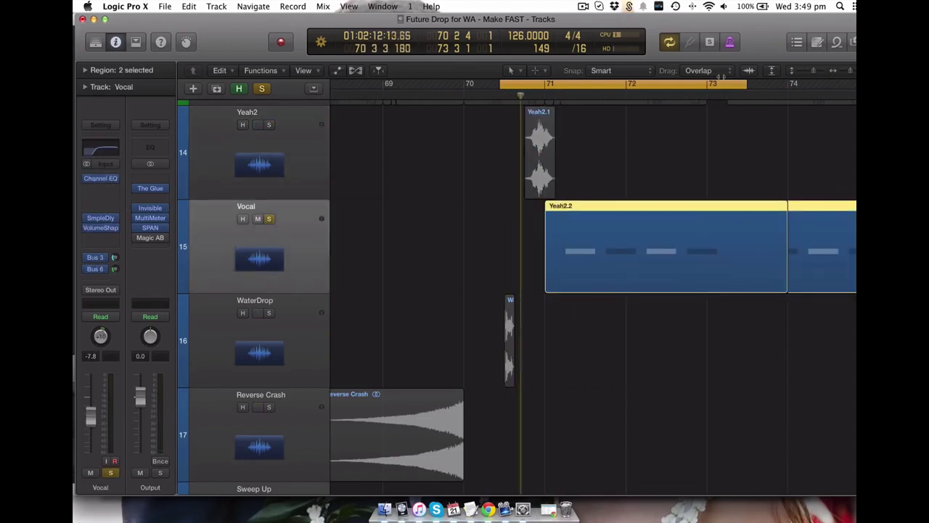
pyautogui.moveTo(647, 85); pyautogui.dragTo(701, 85)
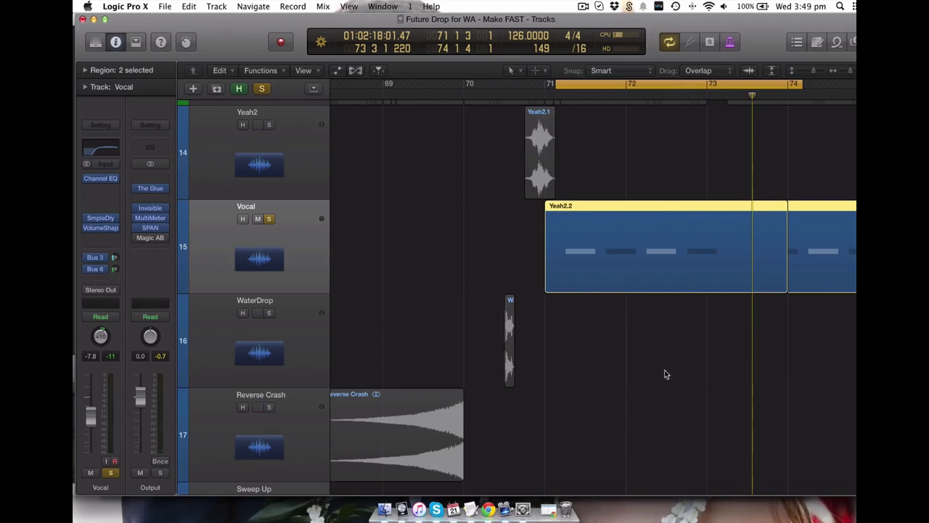
# Examine the Vocal track's Channel EQ, sample delay and VolumeShaper settings, closing each plug-in after viewing it
pyautogui.click(105, 147)
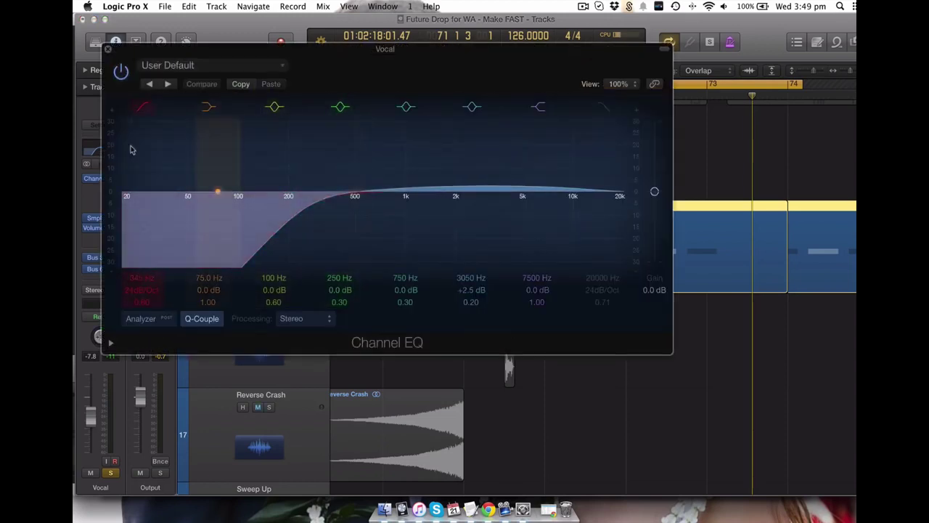
pyautogui.click(107, 48)
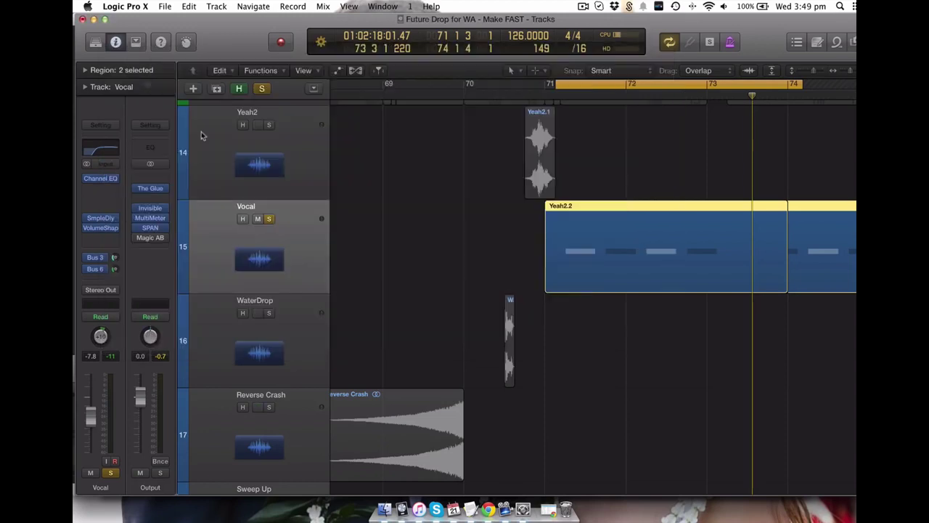
pyautogui.click(102, 219)
pyautogui.click(108, 49)
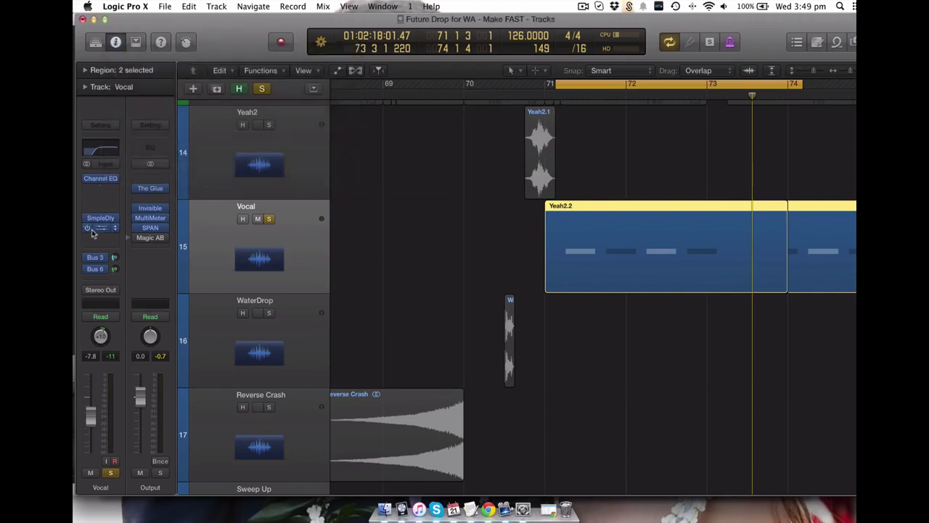
pyautogui.click(102, 229)
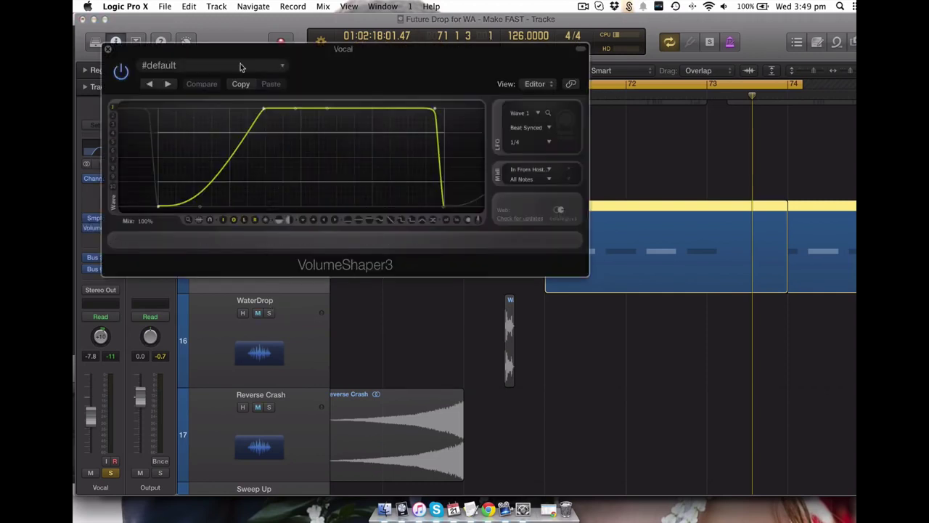
pyautogui.click(107, 51)
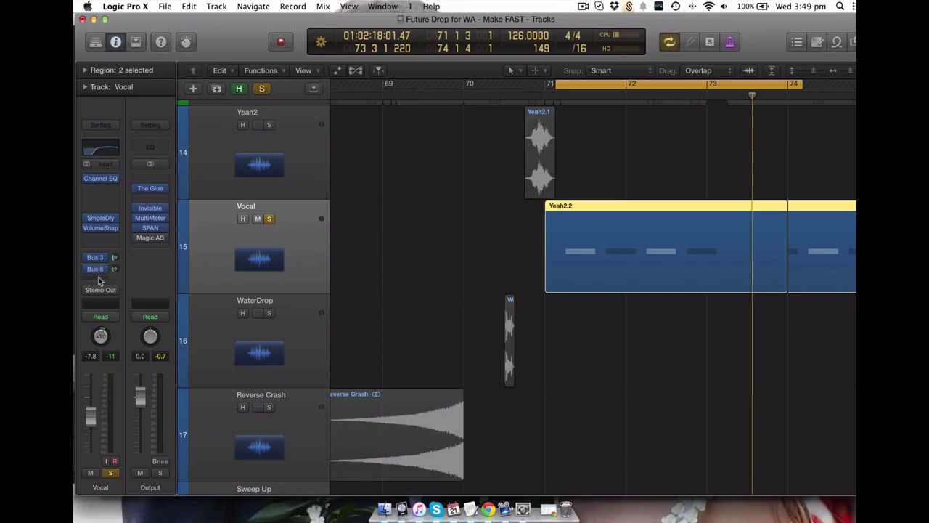
# Solo WaterDrop instead of Vocal, set the cycle range from 70 2 3 to 71 1 1, and audition the sound
pyautogui.click(267, 220)
pyautogui.click(269, 313)
pyautogui.click(192, 375)
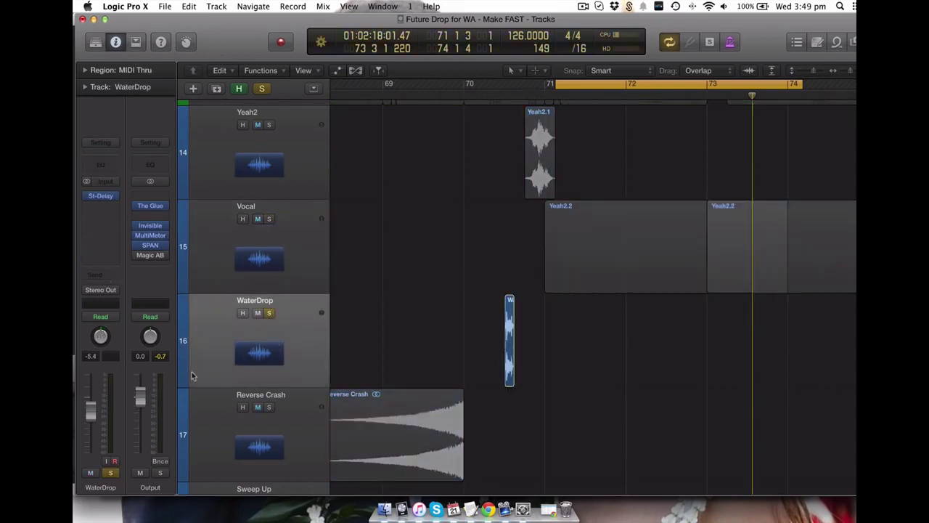
pyautogui.moveTo(496, 85); pyautogui.dragTo(549, 85)
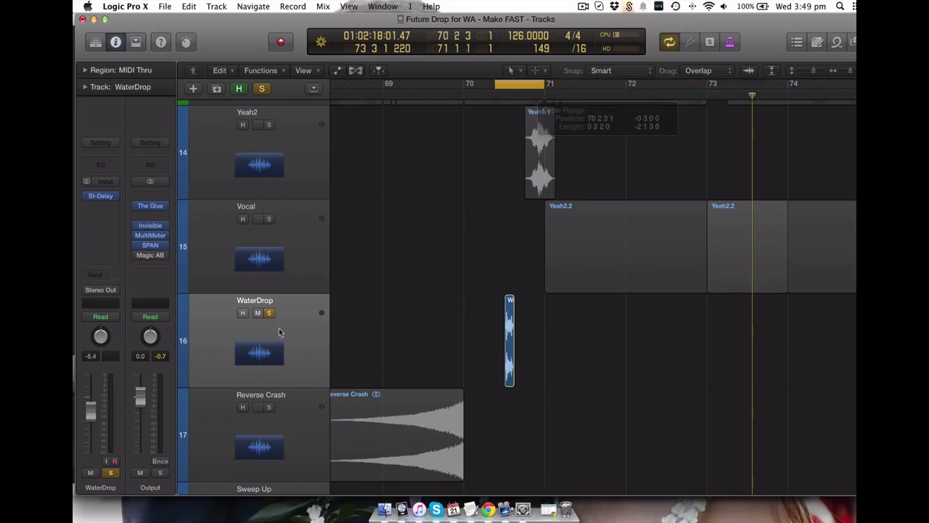
pyautogui.press('space')
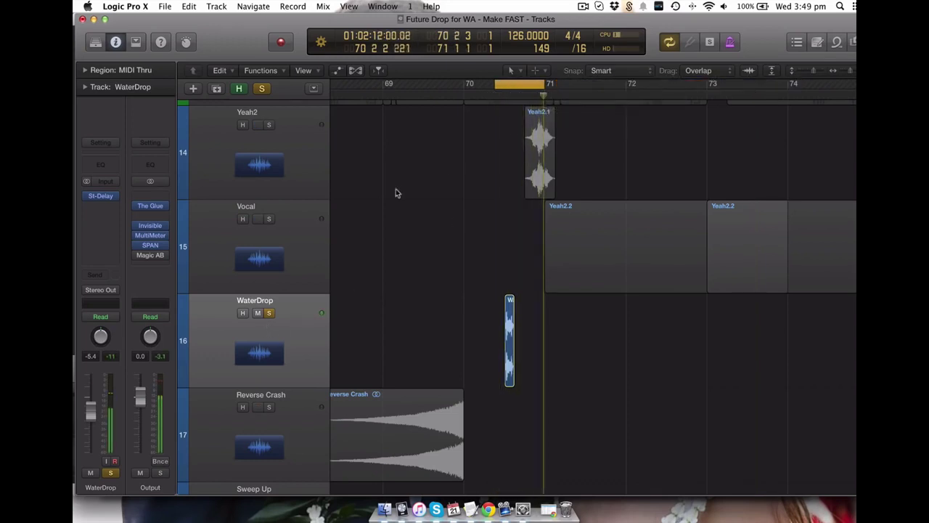
# Extend the cycle range to 72 3 3, examine WaterDrop's Stereo Delay settings during playback, and close the plug-in
pyautogui.moveTo(540, 85); pyautogui.dragTo(676, 85)
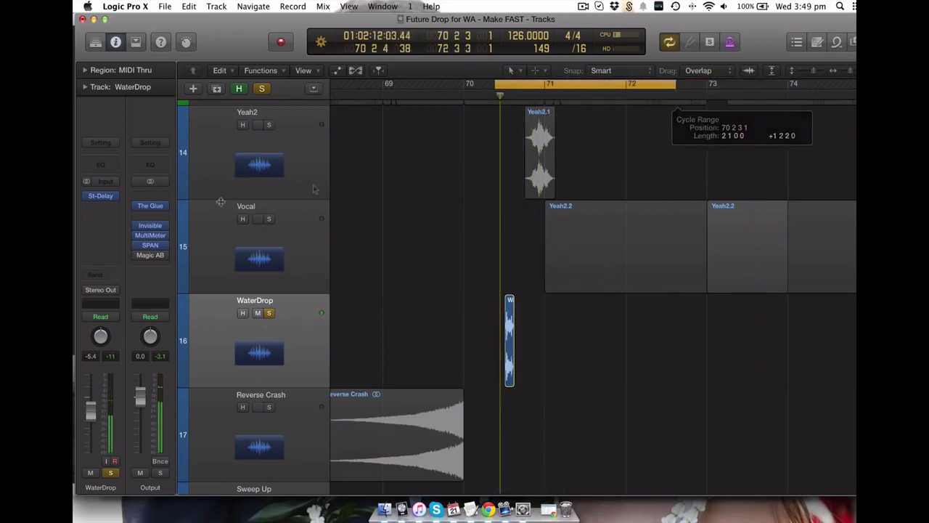
pyautogui.click(101, 197)
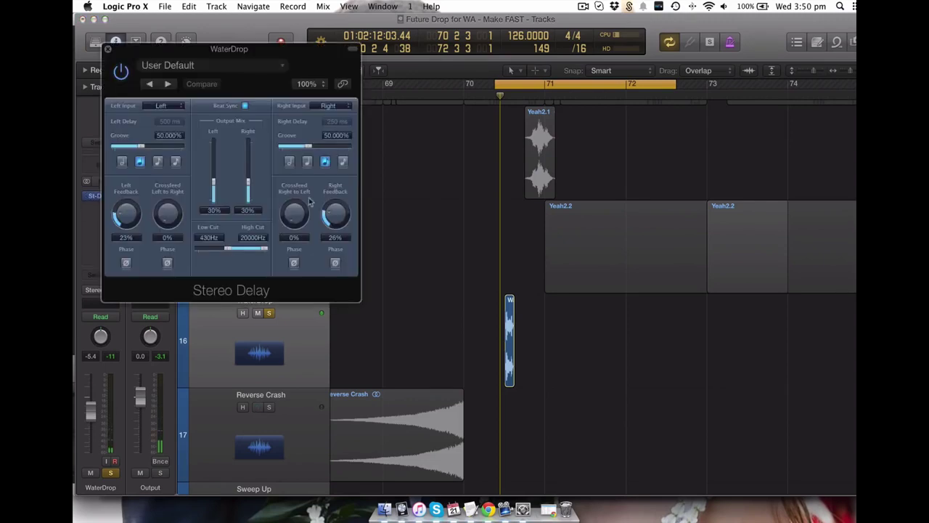
pyautogui.press('super+w')
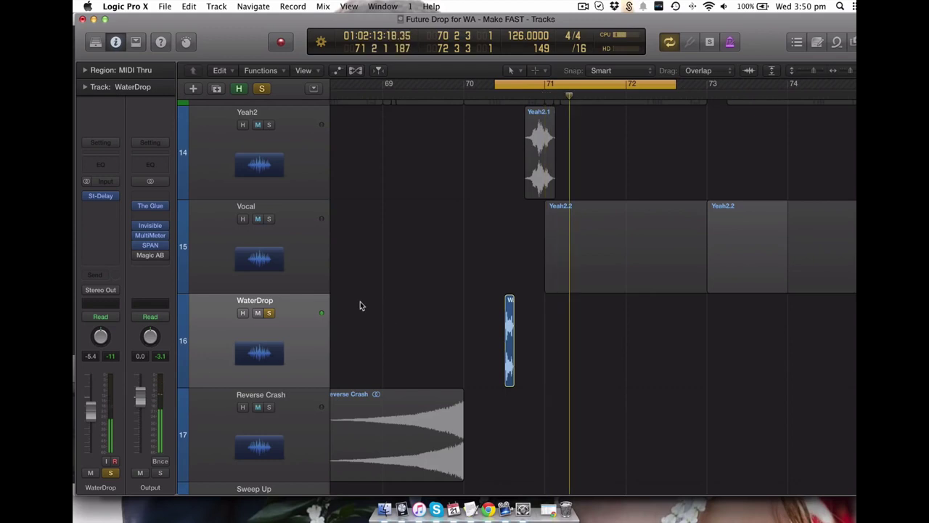
# Solo only the Reverse Crash track and audition its region
pyautogui.scroll(-1, 392, 315)
pyautogui.hscroll(-3, 436, 309)
pyautogui.hscroll(-3, 486, 303)
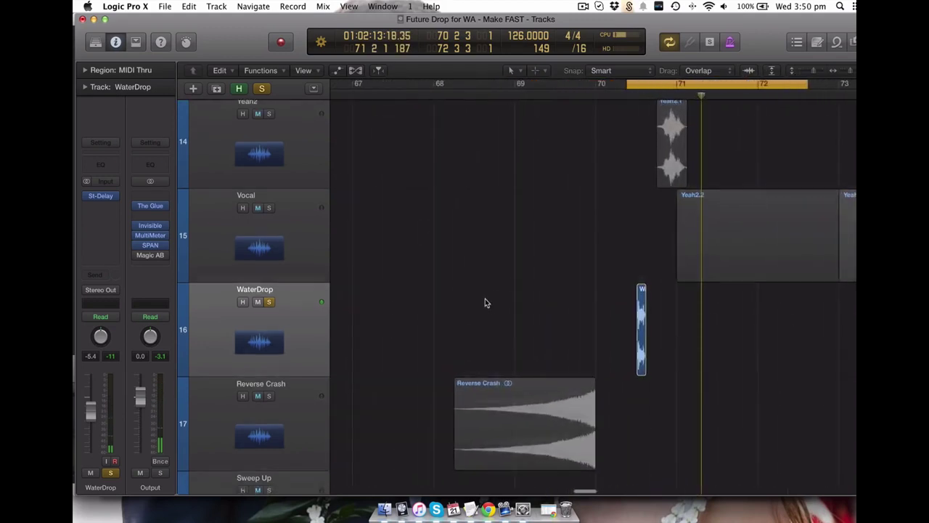
pyautogui.scroll(-5, 485, 298)
pyautogui.keyDown('alt'); pyautogui.click(269, 225); pyautogui.keyUp('alt')
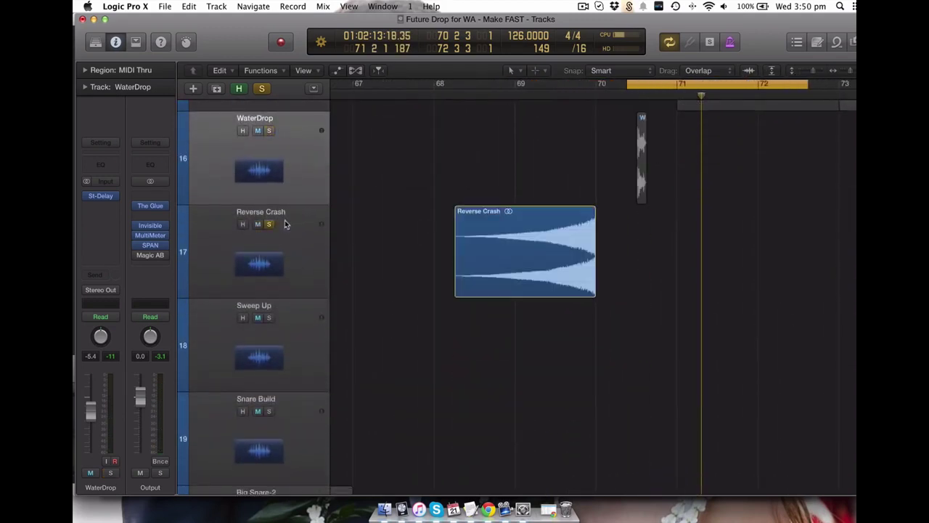
pyautogui.press('space')
pyautogui.press('space')
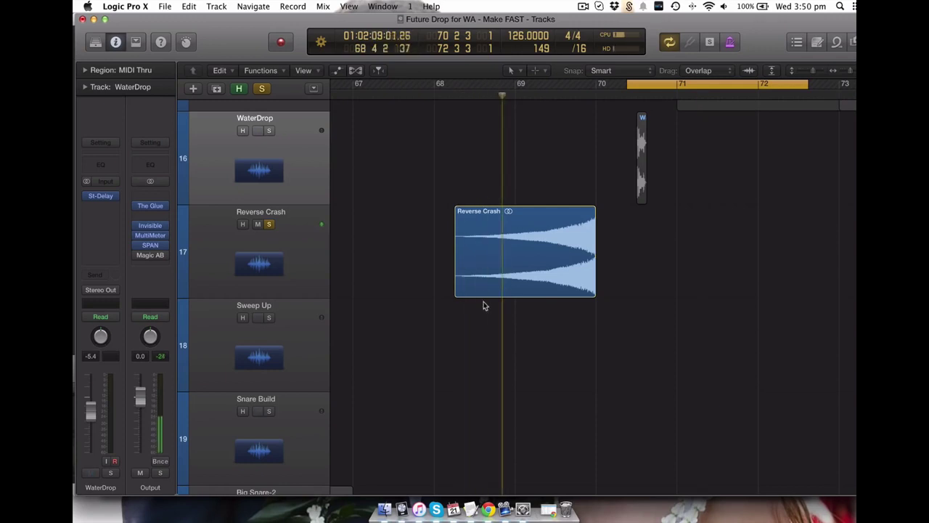
# Unsolo Reverse Crash, solo the Sweep Up track, and audition its region from about bar 60
pyautogui.press('super+Left')
pyautogui.press('super+Up')
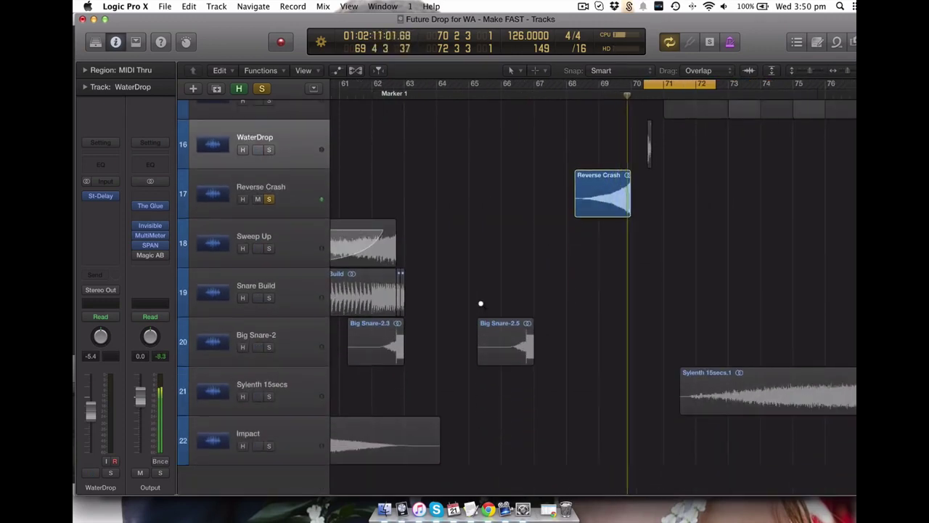
pyautogui.click(267, 199)
pyautogui.hscroll(-5, 431, 245)
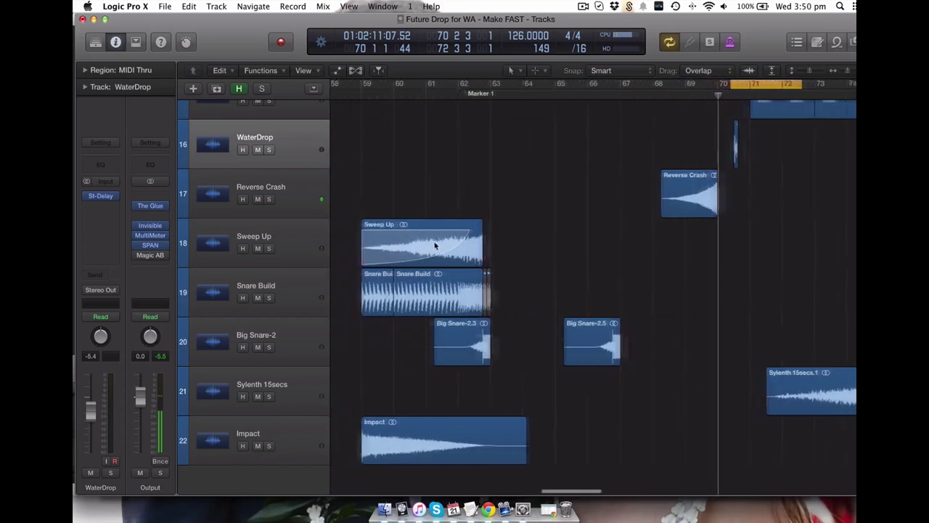
pyautogui.click(269, 248)
pyautogui.click(500, 99)
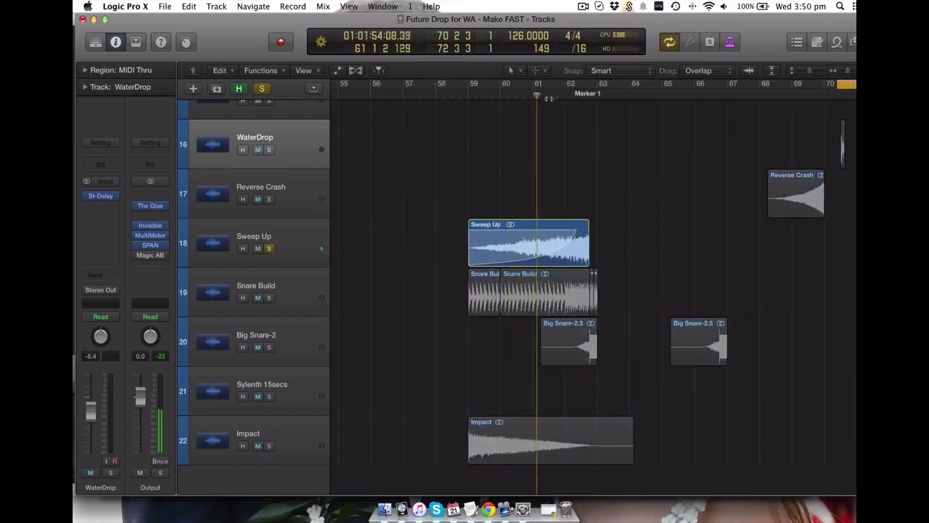
# Solo Snare Build, audition it from bar 59, and view its SoundShifter Pitch plug-in before hiding the window
pyautogui.click(268, 297)
pyautogui.press('space')
pyautogui.click(470, 93)
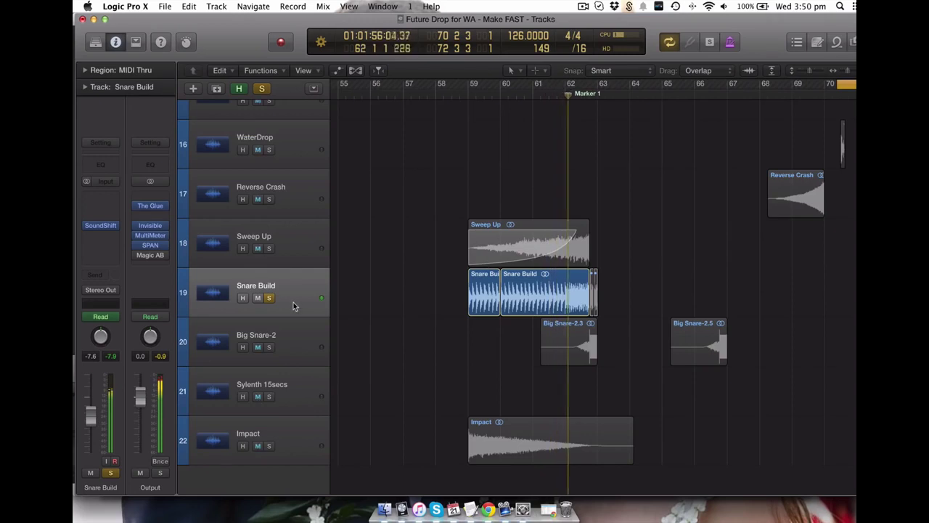
pyautogui.click(99, 225)
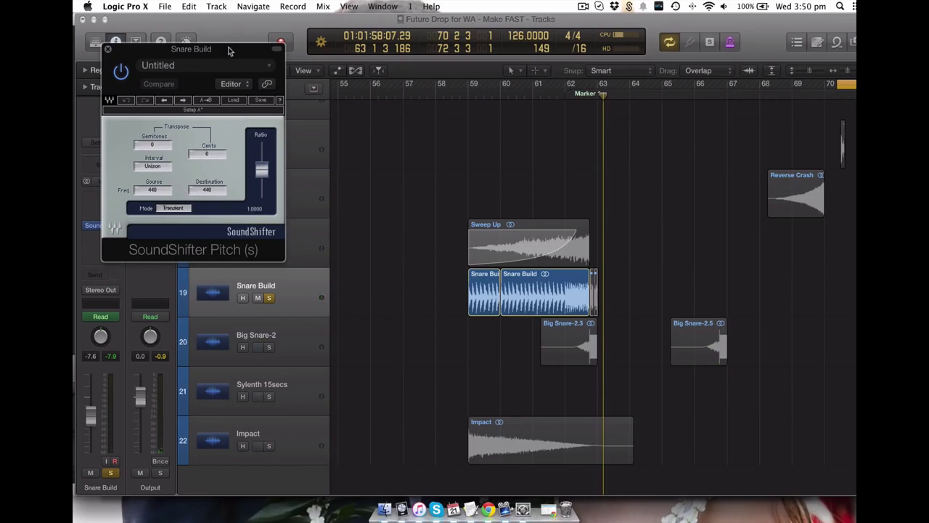
pyautogui.press('v')
# Solo Big Snare-2, audition it from bar 62, and unsolo it
pyautogui.click(268, 348)
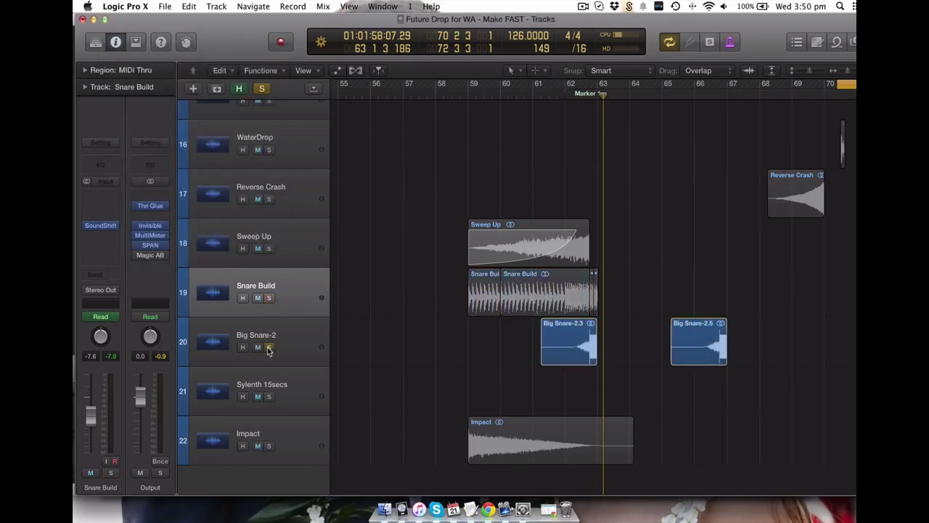
pyautogui.click(566, 97)
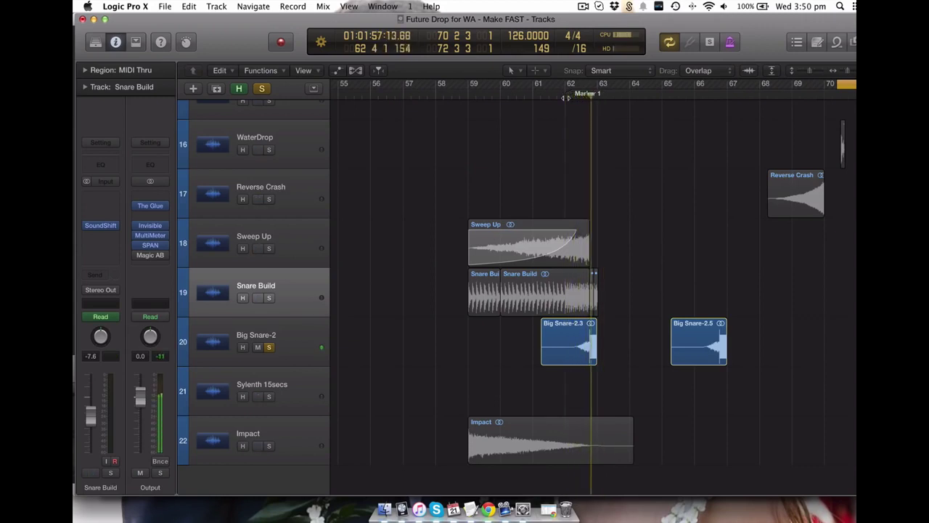
pyautogui.click(269, 348)
# Solo the Sylenth 15secs track, audition its region from bar 75, and select the track to show its channel strip
pyautogui.click(268, 396)
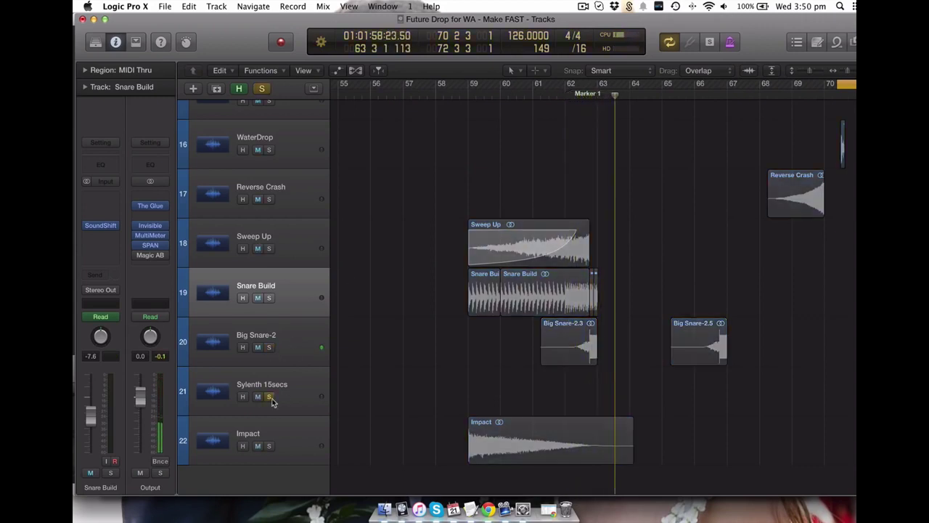
pyautogui.hscroll(10, 327, 378)
pyautogui.click(511, 87)
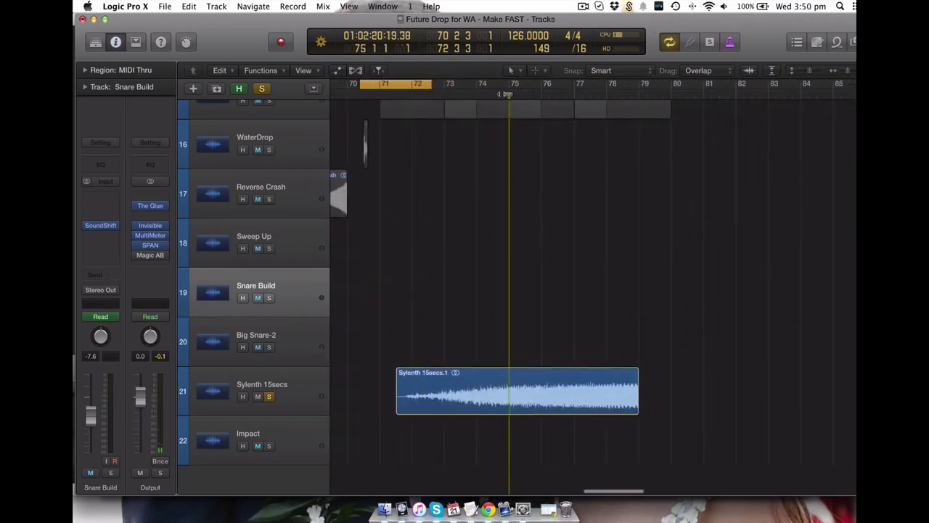
pyautogui.click(300, 385)
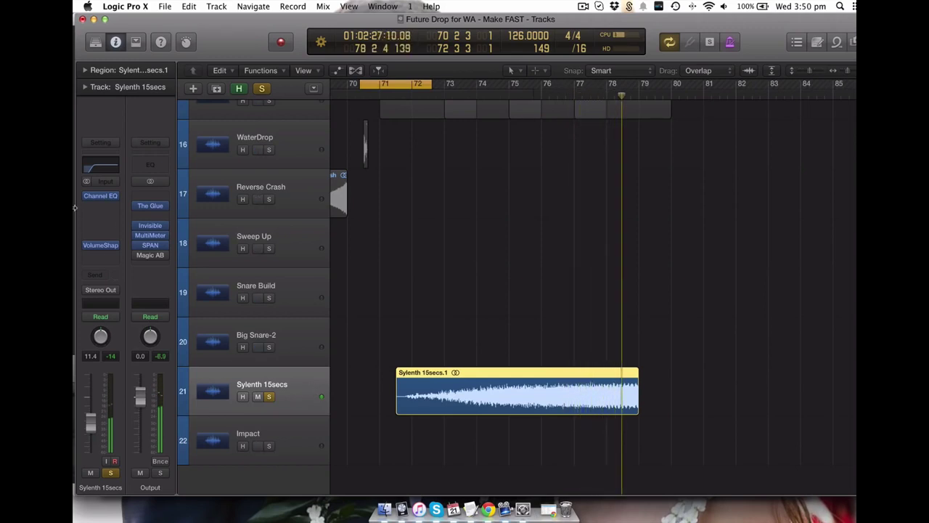
# Solo and audition the Impact track, and bring all 22 tracks of the arrangement into view
pyautogui.hscroll(-10, 304, 263)
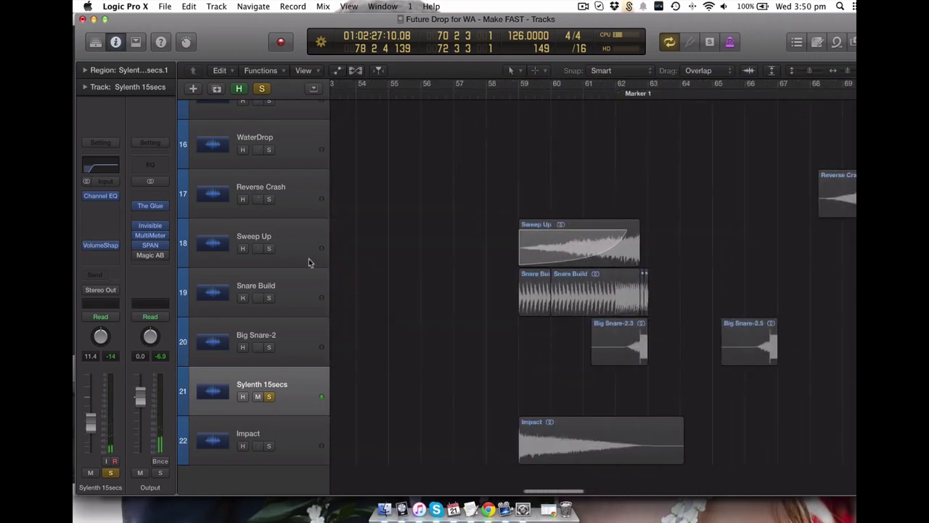
pyautogui.click(269, 445)
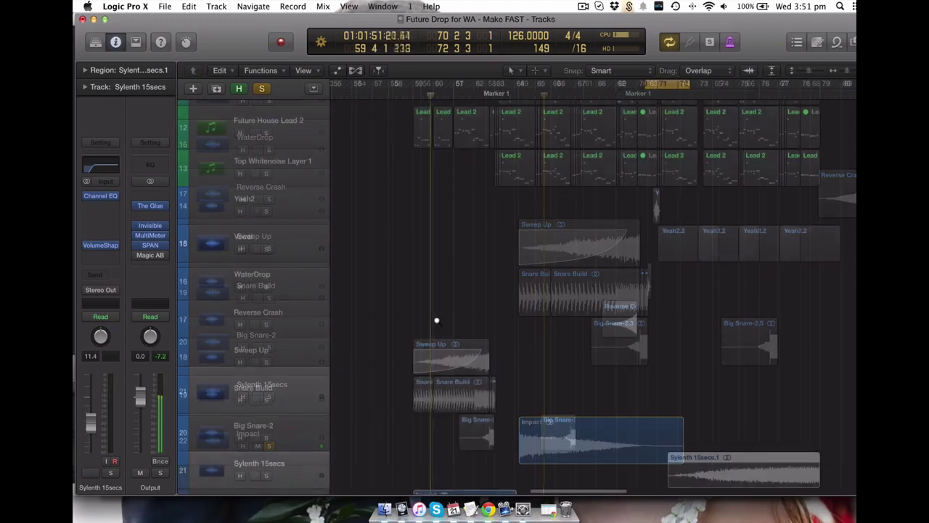
pyautogui.scroll(-5, 436, 320)
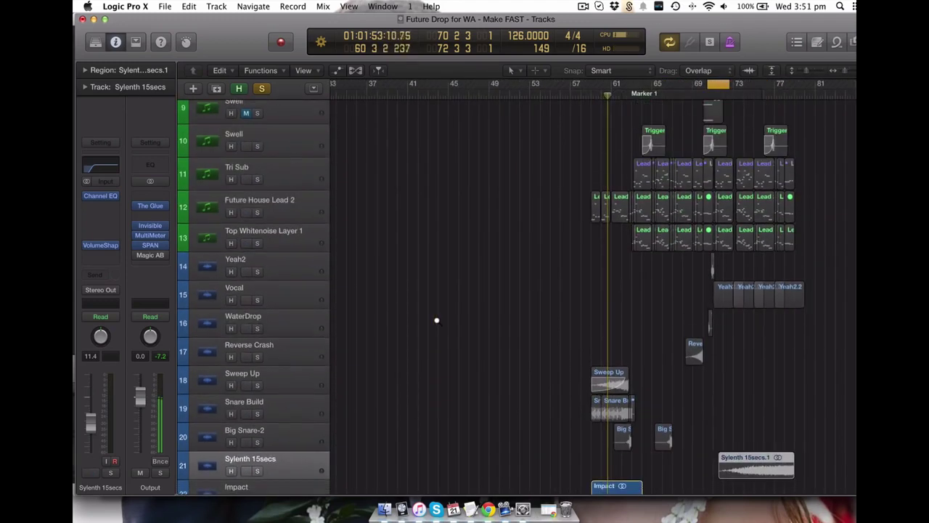
pyautogui.scroll(-5, 436, 320)
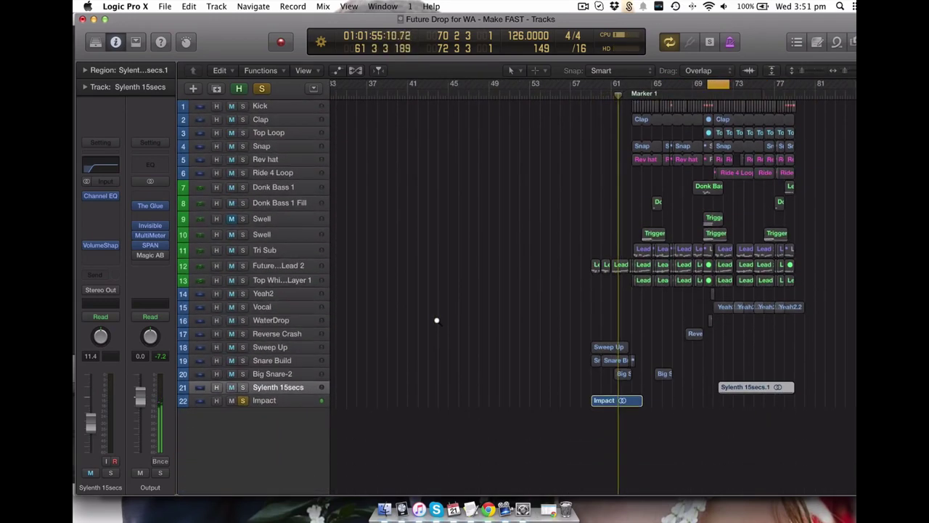
# Rewind to bar 59, unsolo Impact, and play the full arrangement with the cycle turned off
pyautogui.press(',')
pyautogui.press(',')
pyautogui.press(',')
pyautogui.press(',')
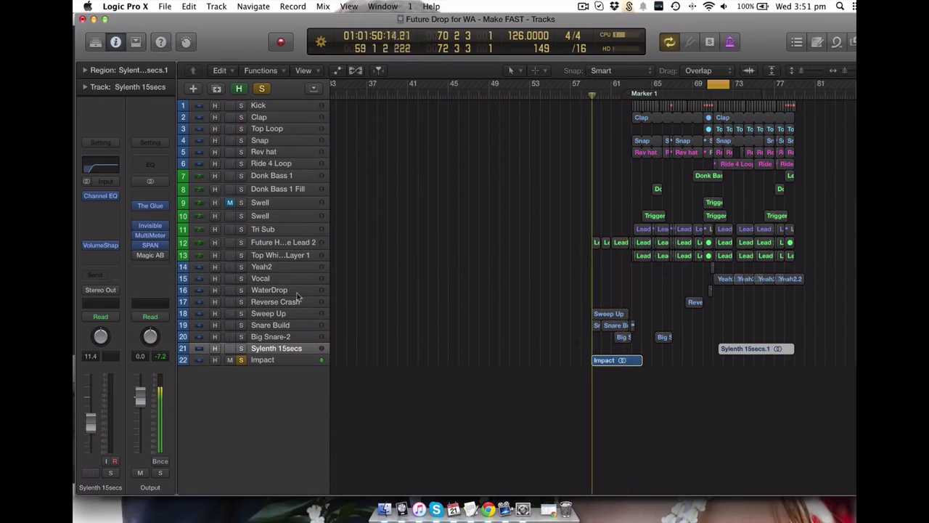
pyautogui.click(241, 360)
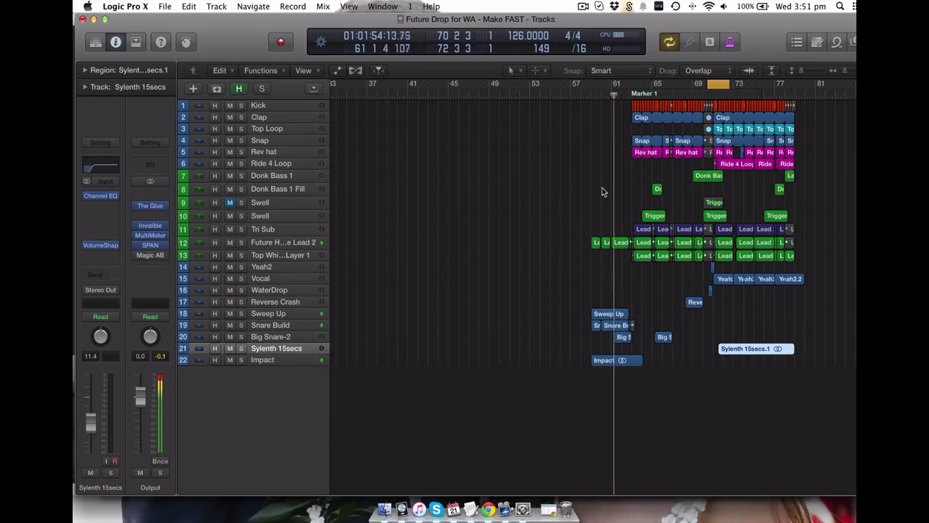
pyautogui.press('c')
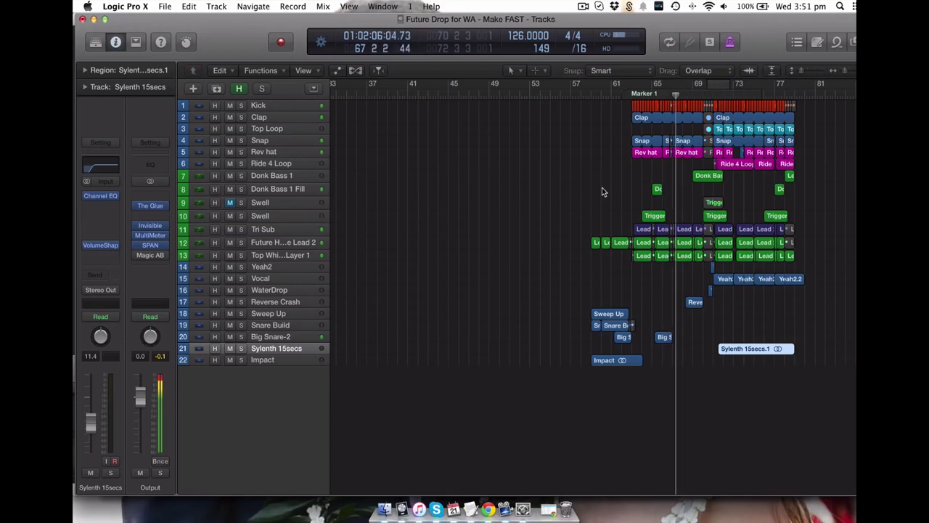
# Compare the Donk Bass 1 and Donk Bass 1 Fill tracks' channel strips and inspect the fill's region at bar 65 up close
pyautogui.moveTo(617, 189); pyautogui.dragTo(673, 233)
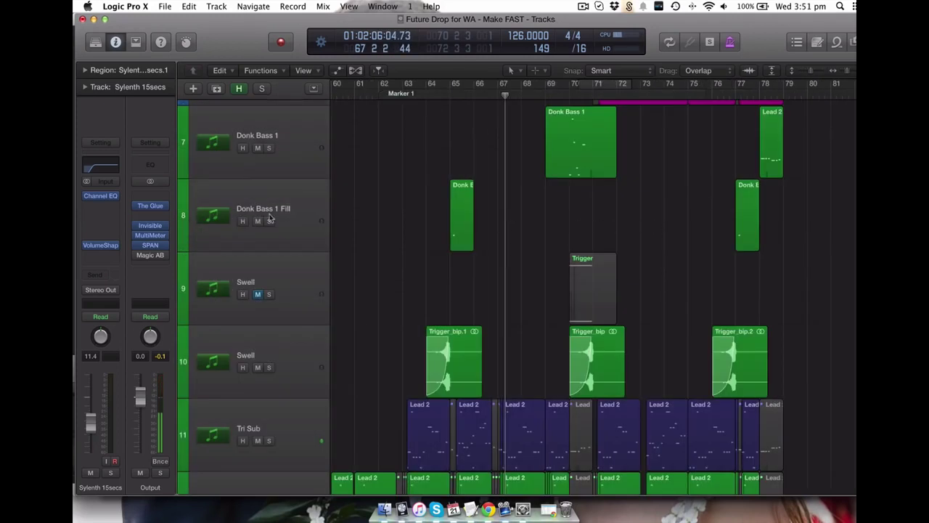
pyautogui.click(285, 213)
pyautogui.click(294, 138)
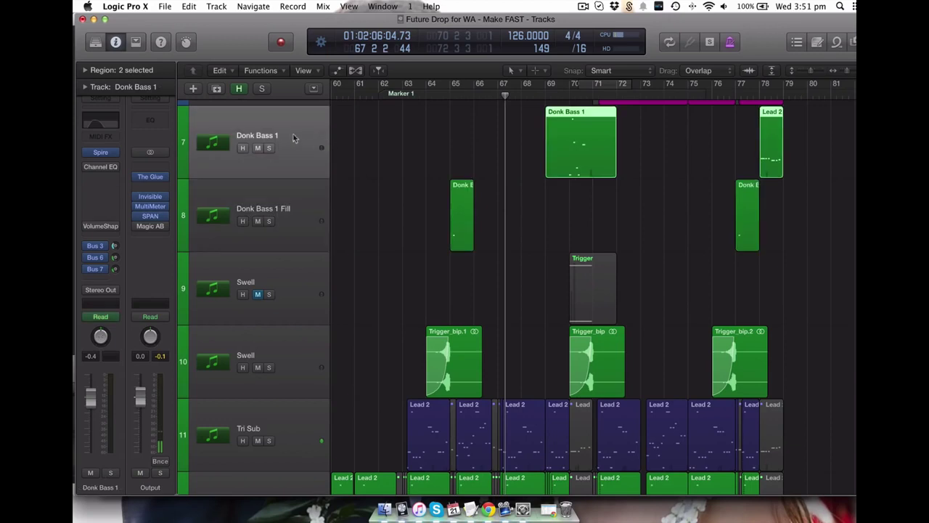
pyautogui.click(302, 199)
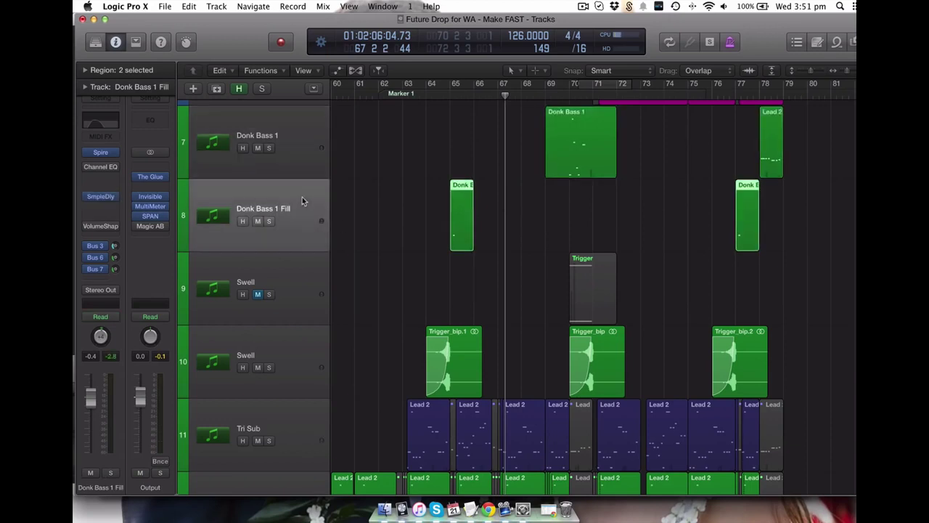
pyautogui.moveTo(432, 195); pyautogui.dragTo(493, 254)
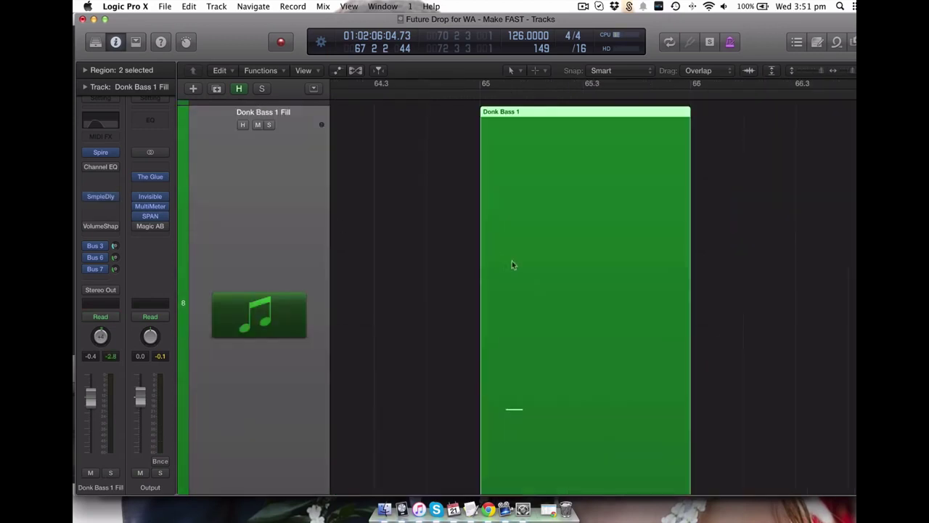
pyautogui.keyDown('ctrl'); pyautogui.keyDown('alt'); pyautogui.click(431, 251); pyautogui.keyUp('alt'); pyautogui.keyUp('ctrl')
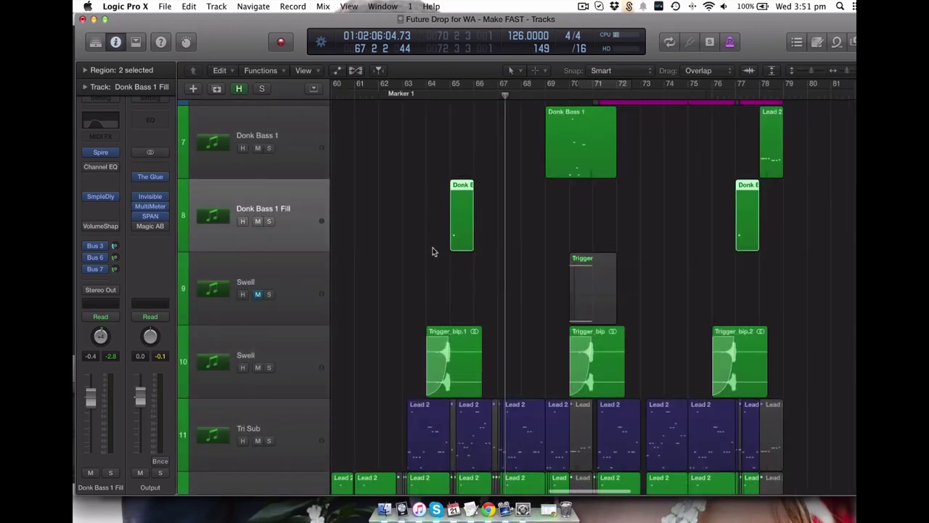
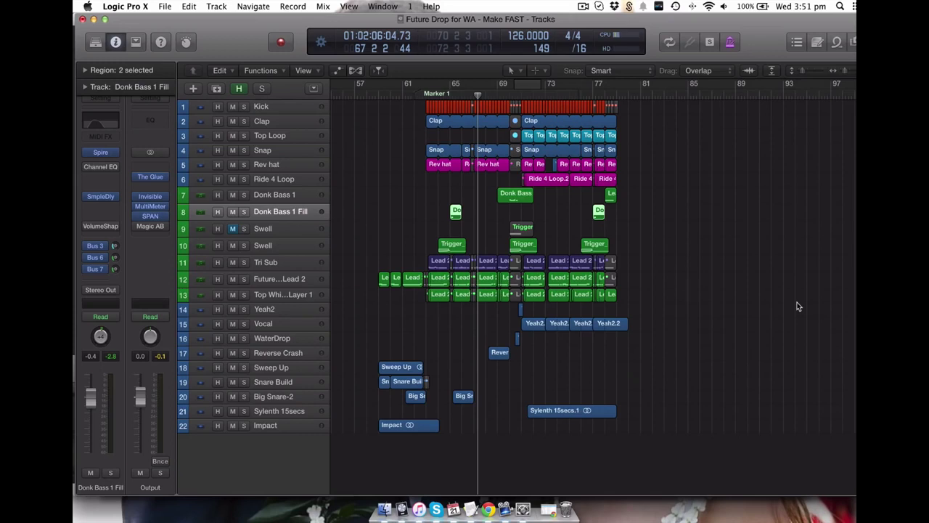
# Widen the track headers to show the full track names, then solo Future House Lead 2 and audition it from bar 67
pyautogui.click(266, 280)
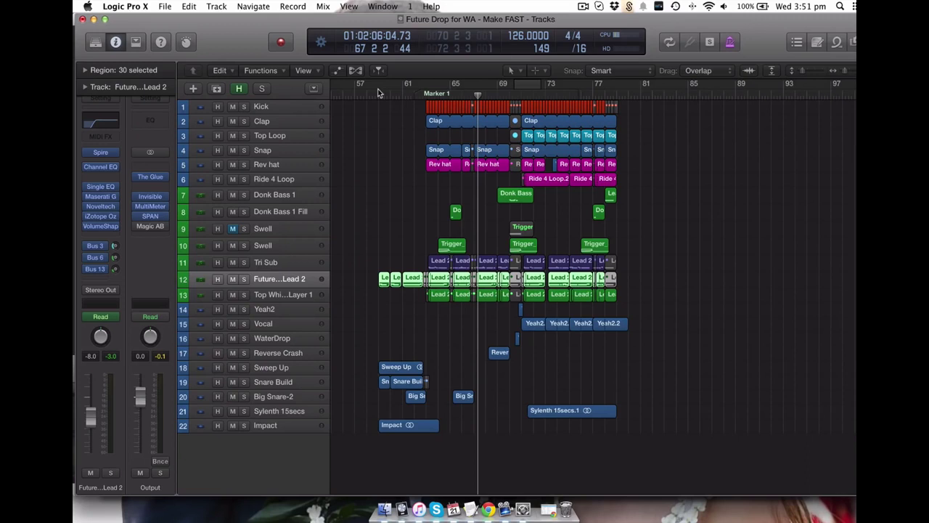
pyautogui.moveTo(330, 85); pyautogui.dragTo(366, 84)
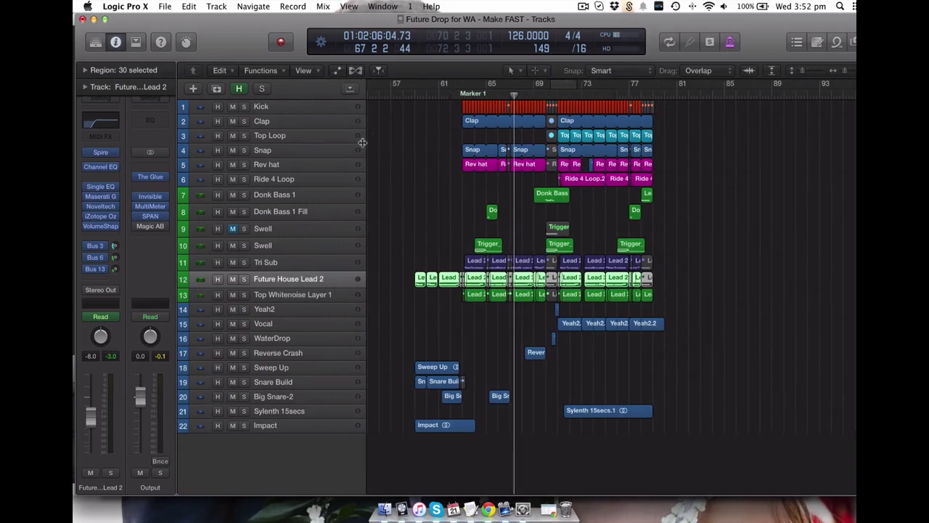
pyautogui.click(243, 280)
pyautogui.press('space')
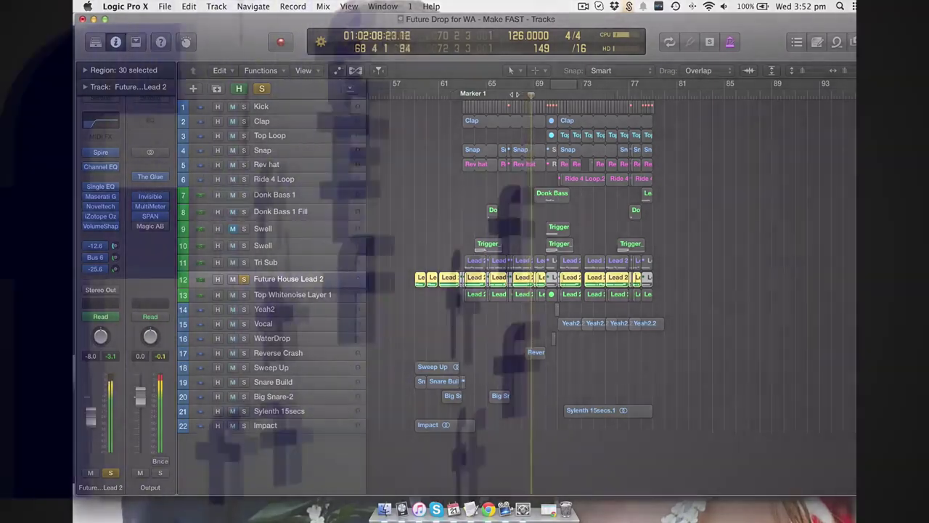